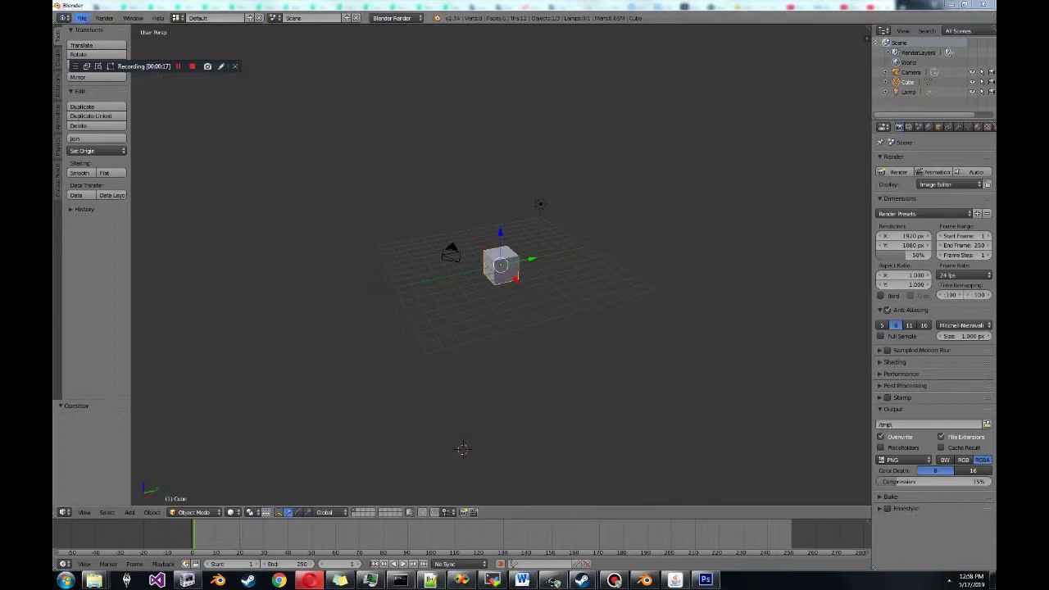
- Delete all default objects from the scene
click(81, 17)
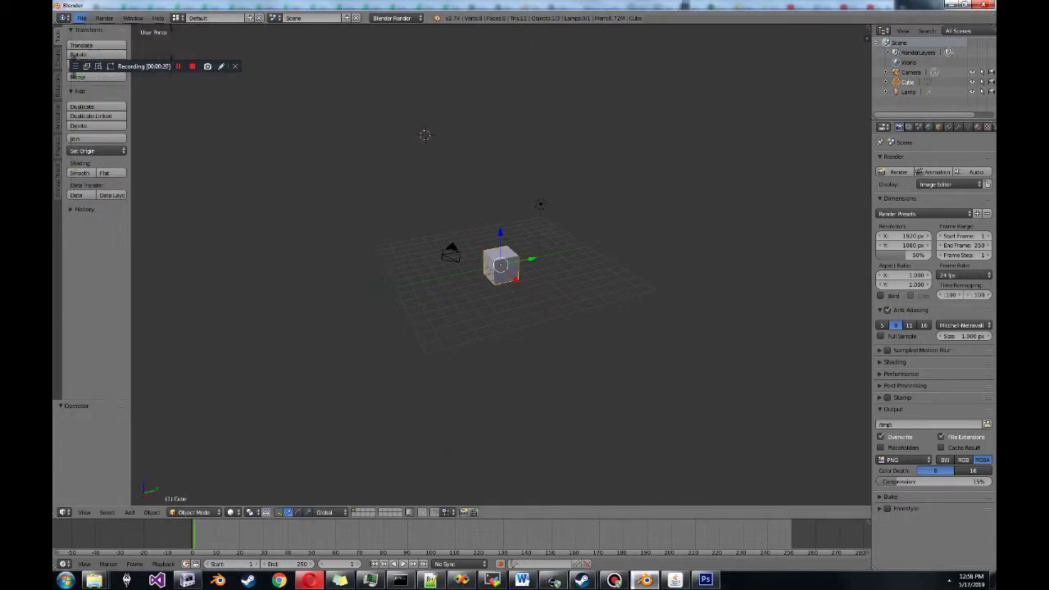
key(a)
key(a)
key(x)
key(Return)
- Import randomdagger.obj from the randomsword folder as a Wavefront OBJ model and view the whole blade from the front
click(81, 17)
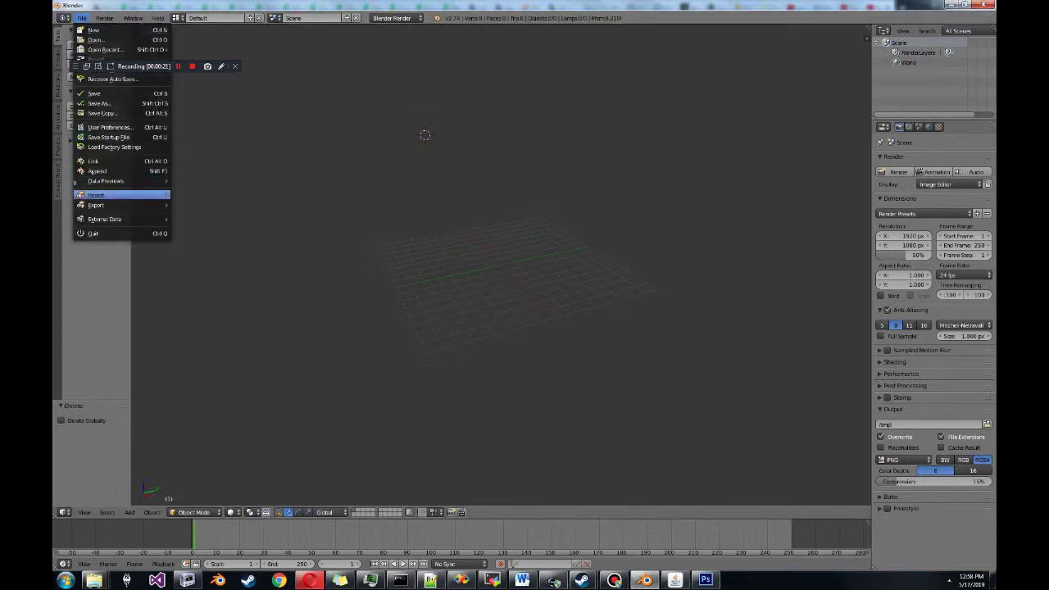
mouse_move(123, 194)
click(213, 244)
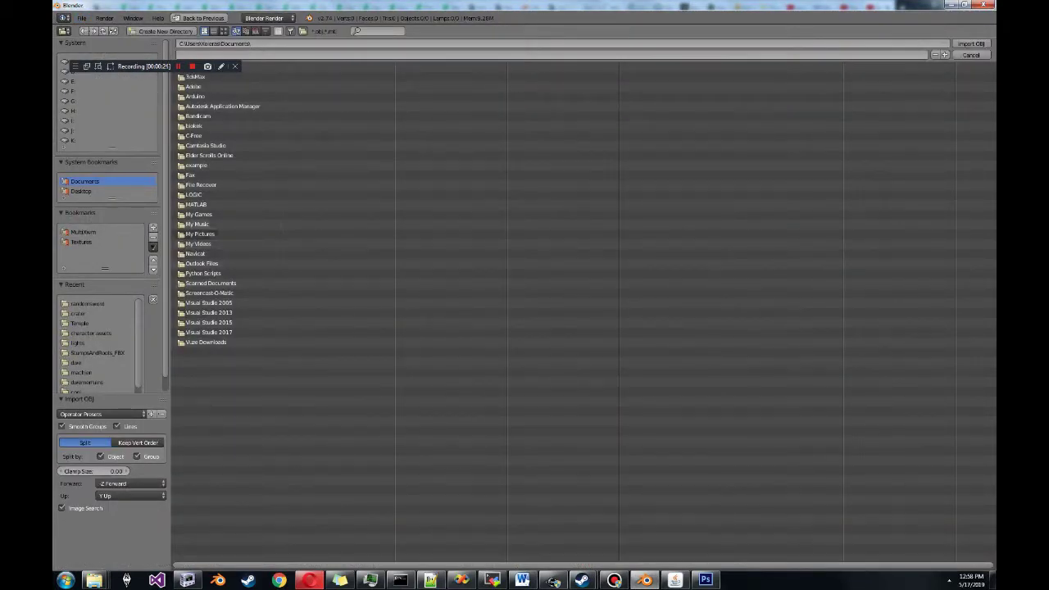
click(87, 304)
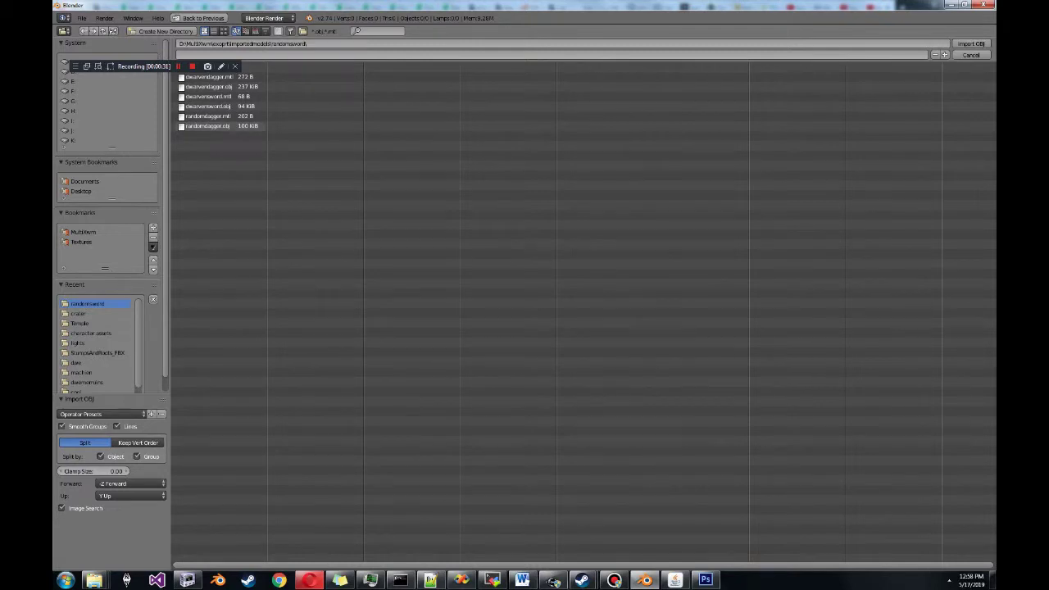
double_click(207, 126)
scroll(501, 265, down, 4)
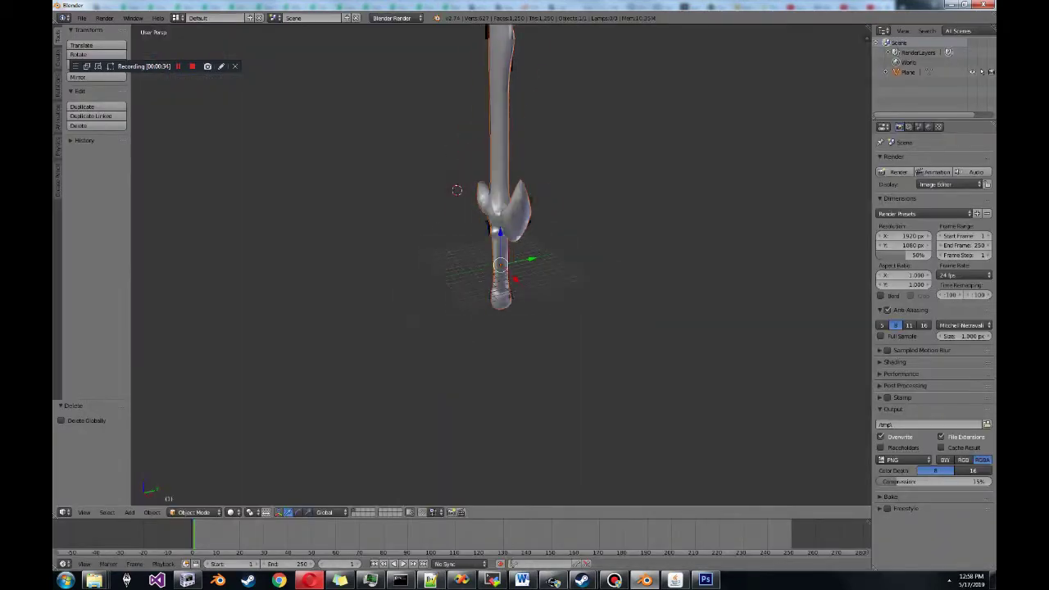
middle_drag(459, 270, 566, 283)
middle_drag(452, 252, 427, 321)
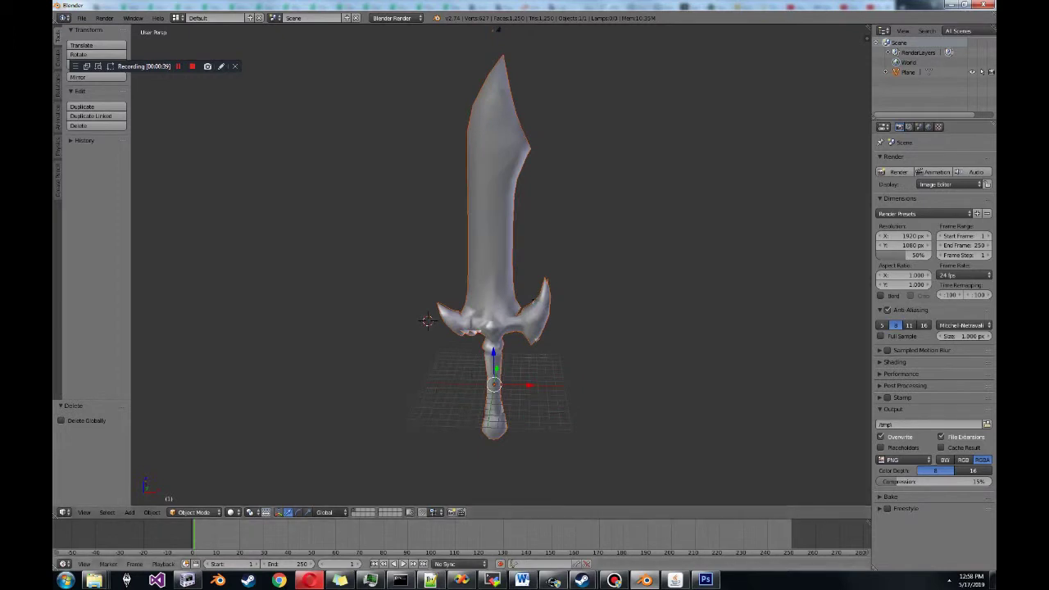
- Switch to Fallout 3 Archive Utility and open the archive Skyrim - Meshes.bsa
click(676, 581)
click(361, 145)
click(387, 167)
double_click(597, 261)
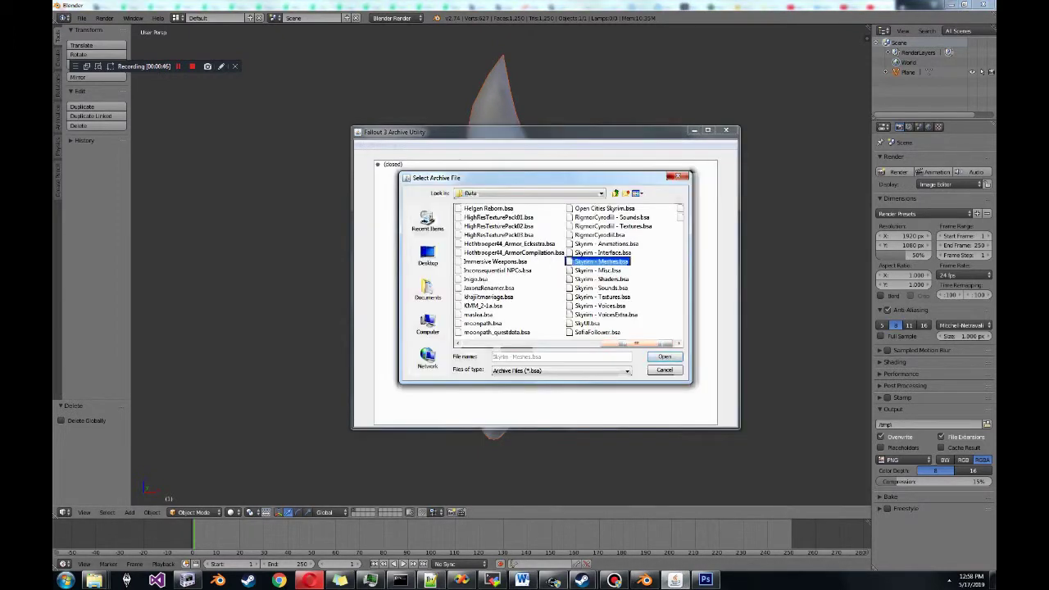
- Expand the meshes archive down to the dwarven folder under weapons
click(378, 179)
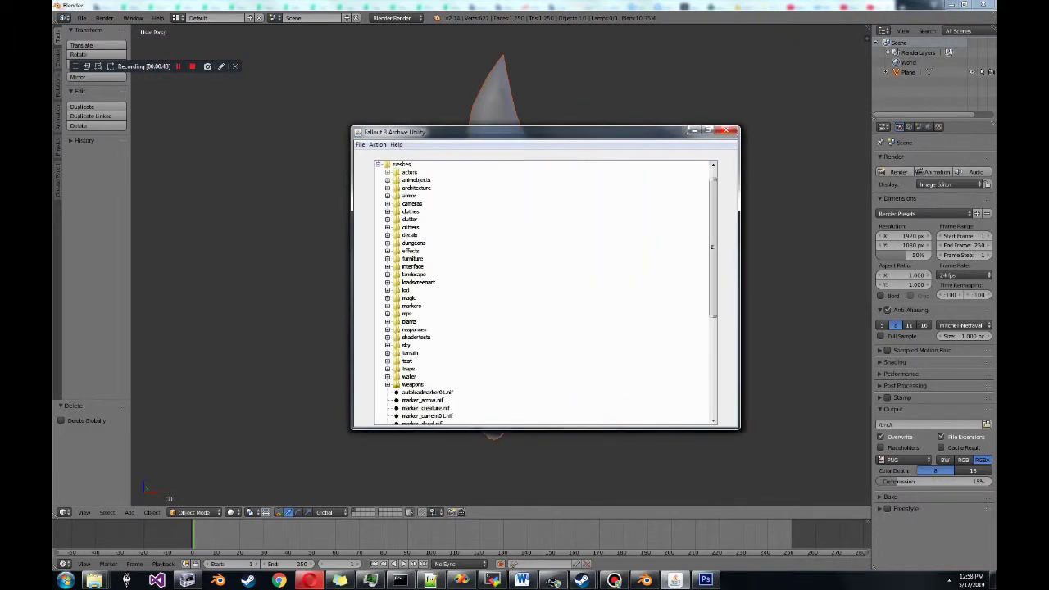
click(388, 384)
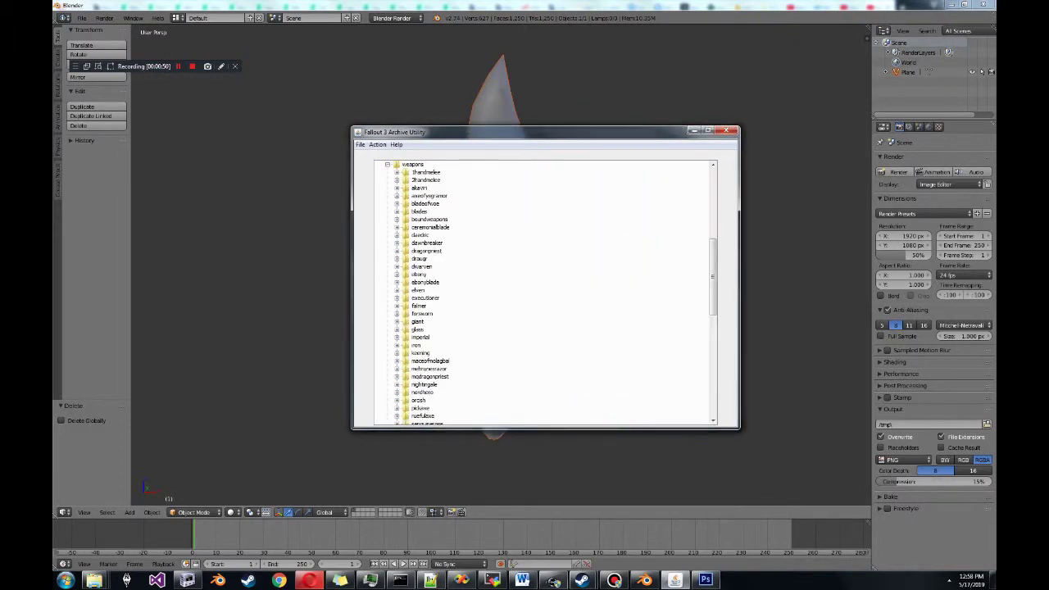
click(427, 244)
scroll(413, 172, down, 6)
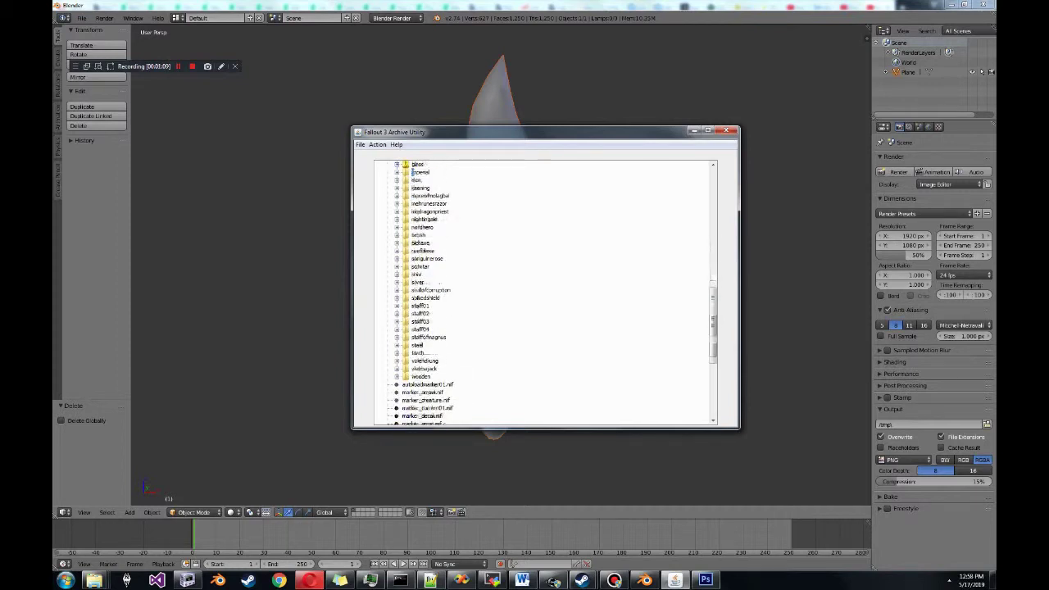
scroll(413, 172, up, 2)
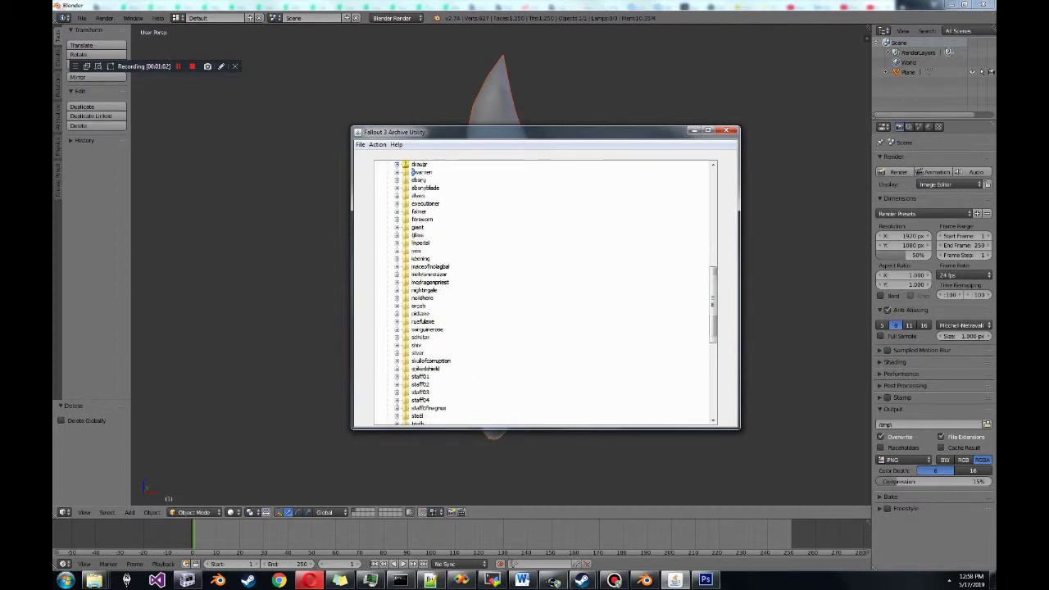
scroll(413, 172, up, 2)
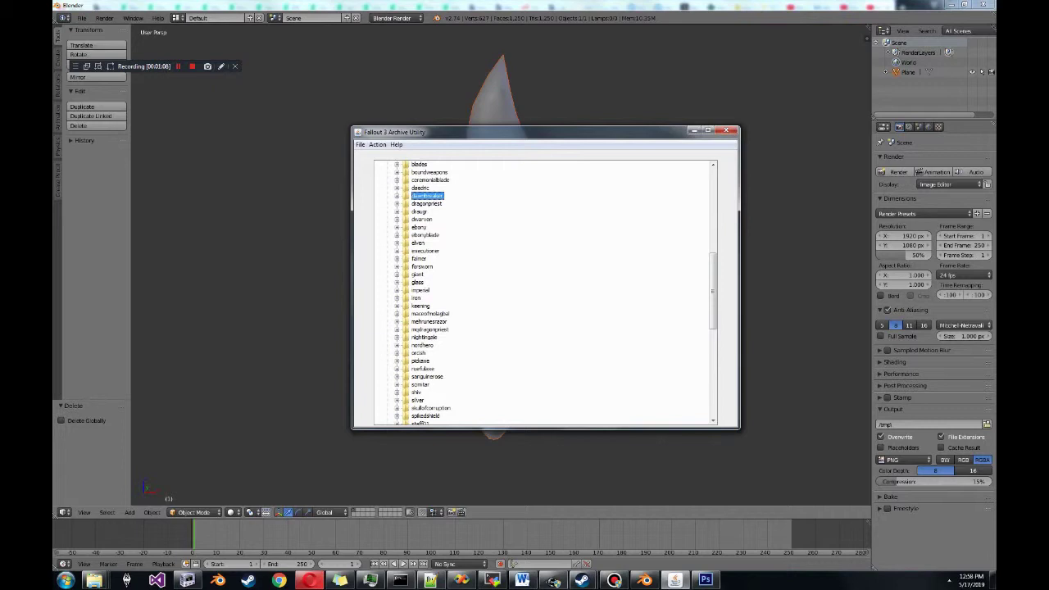
scroll(426, 296, down, 5)
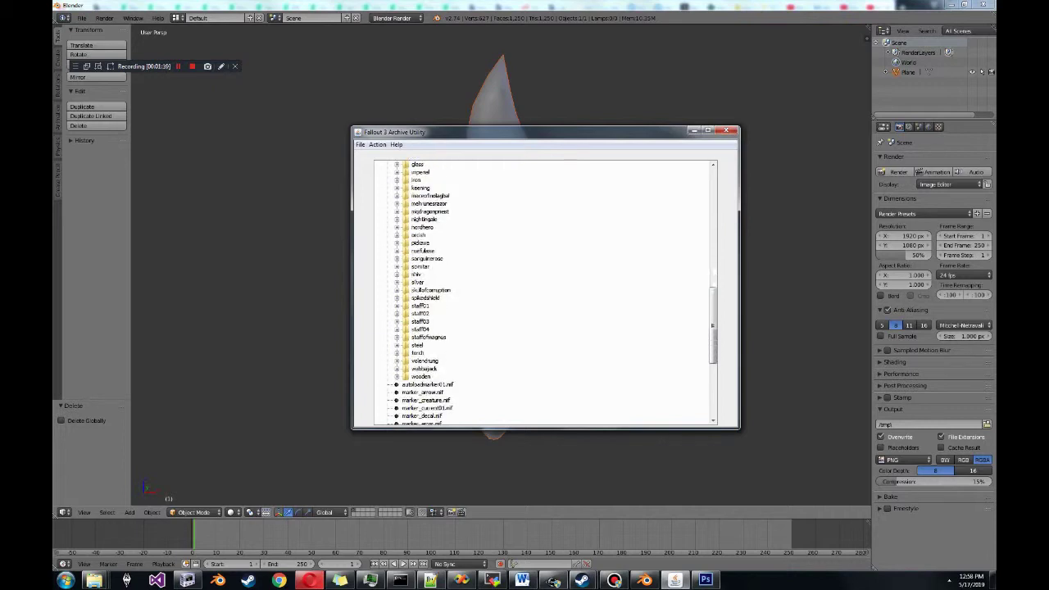
scroll(426, 295, up, 6)
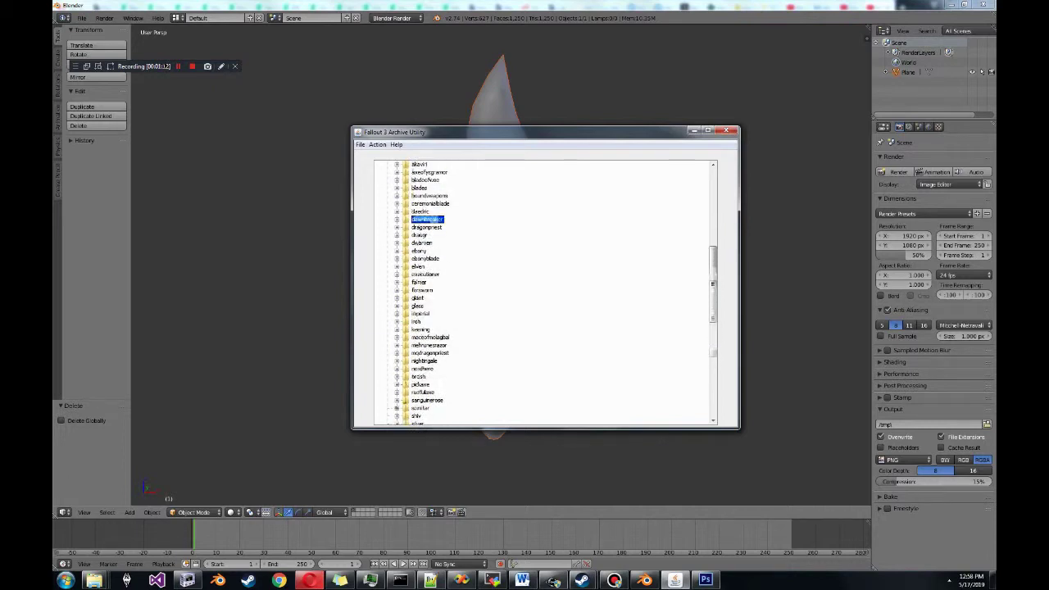
double_click(422, 242)
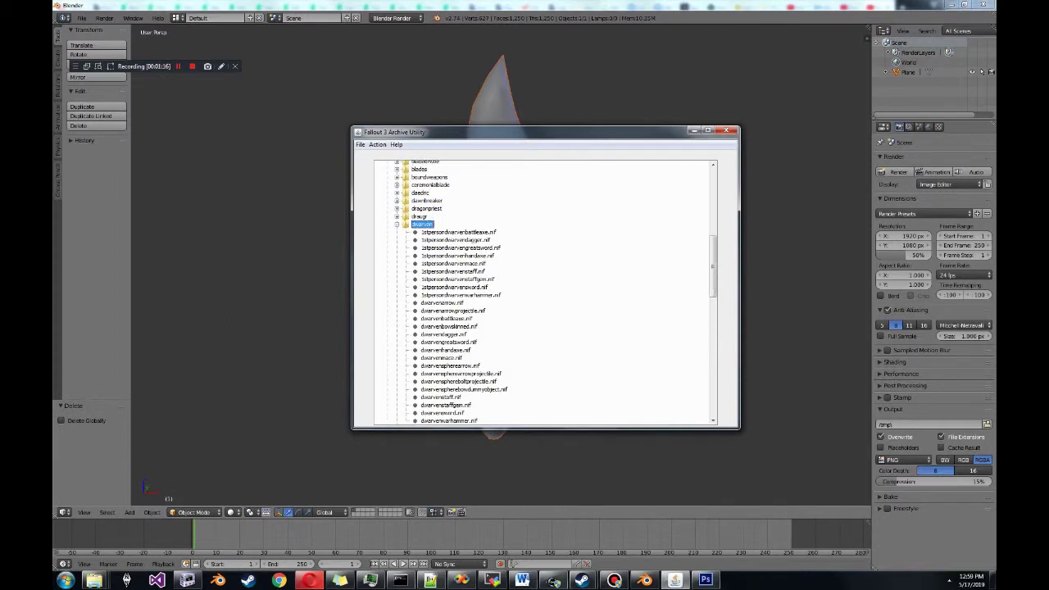
- Extract dwarvendagger.nif from the dwarven folder into the proposed destination directory
scroll(545, 292, down, 3)
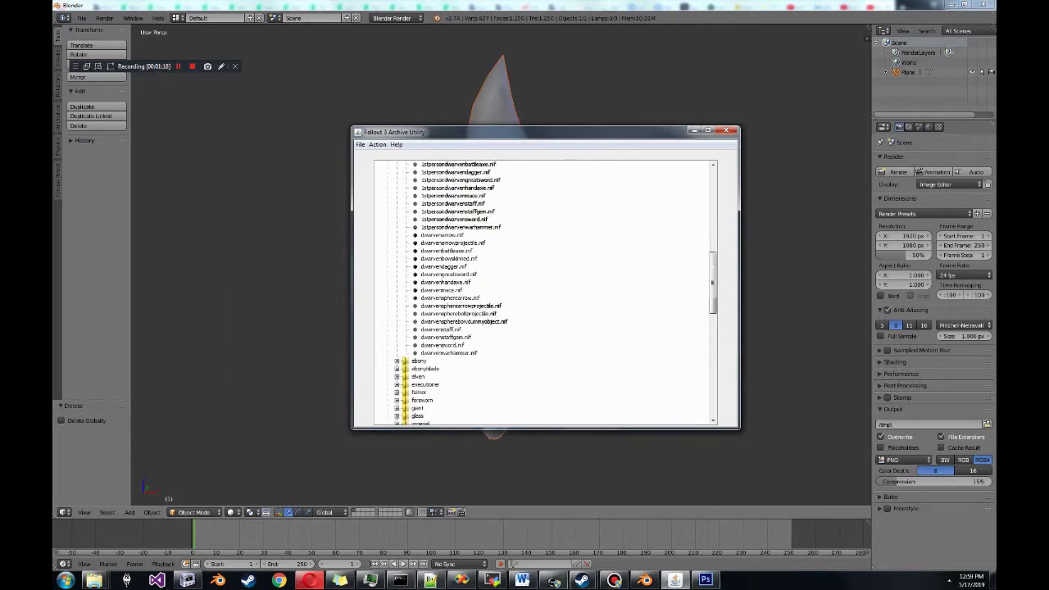
scroll(545, 293, up, 4)
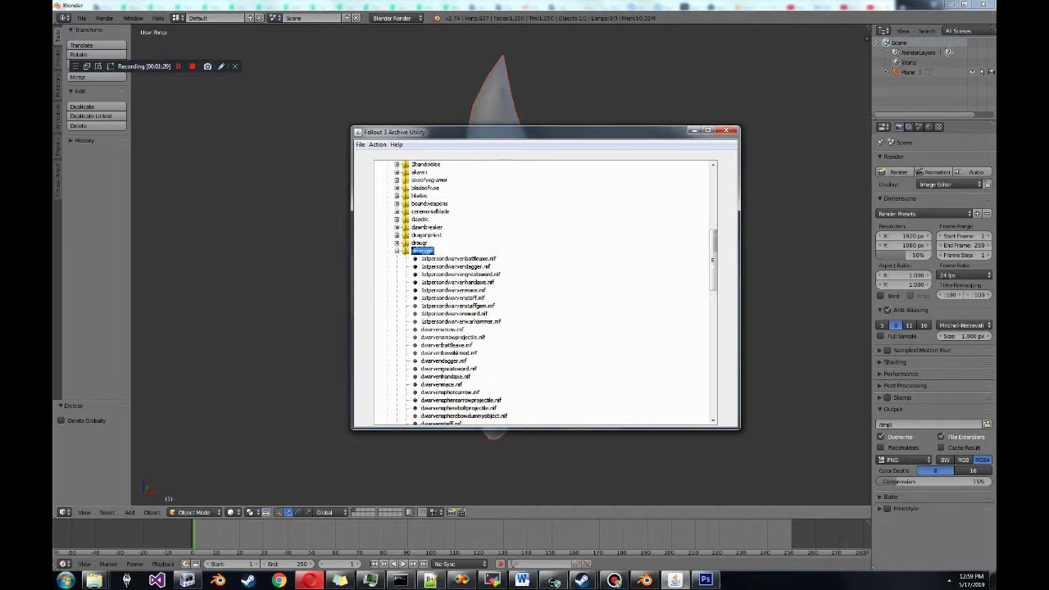
scroll(545, 292, down, 1)
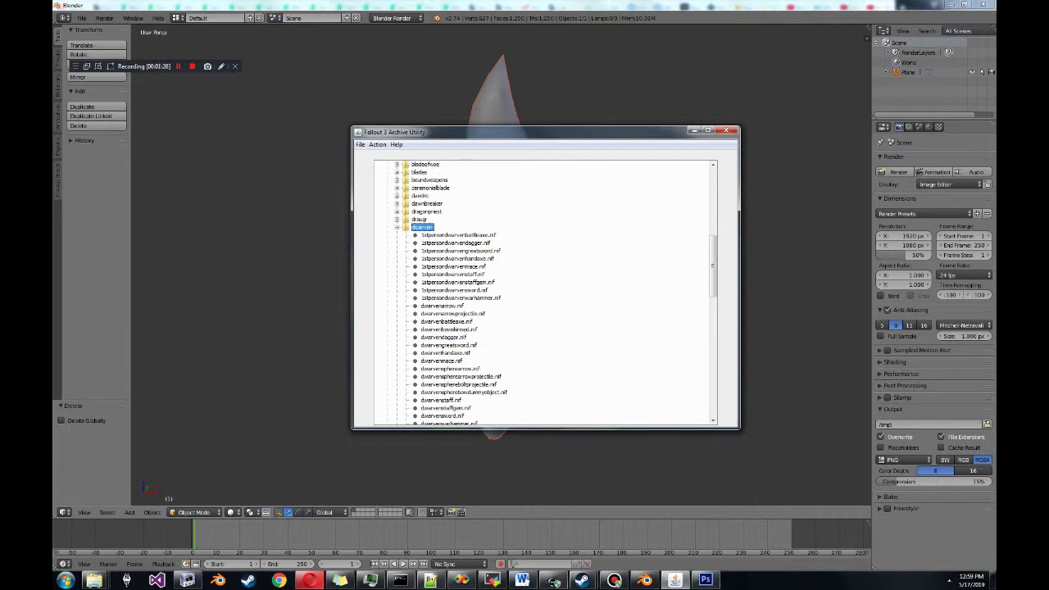
scroll(545, 292, down, 4)
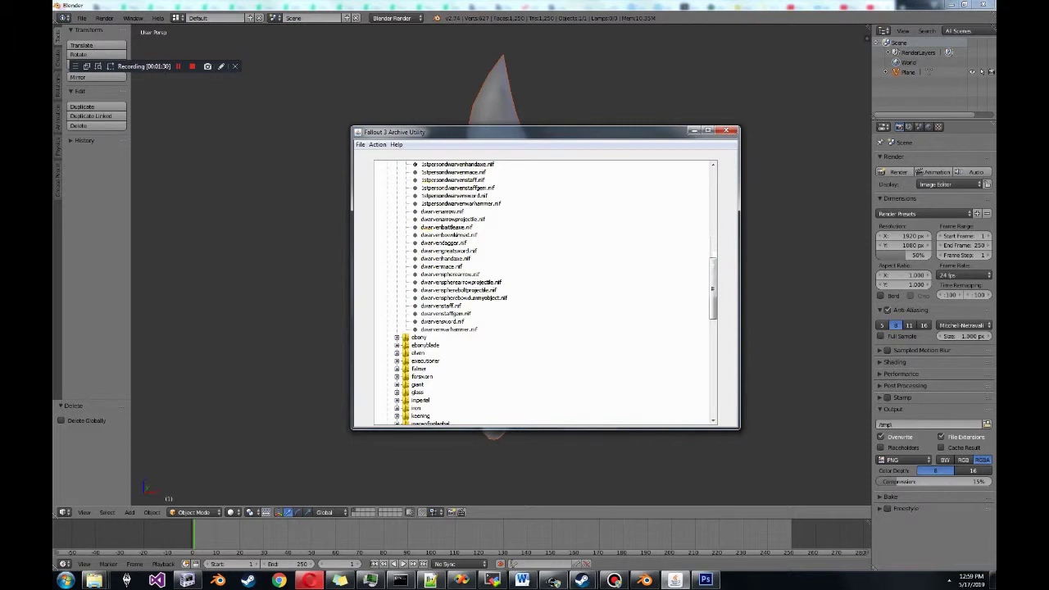
scroll(545, 292, up, 2)
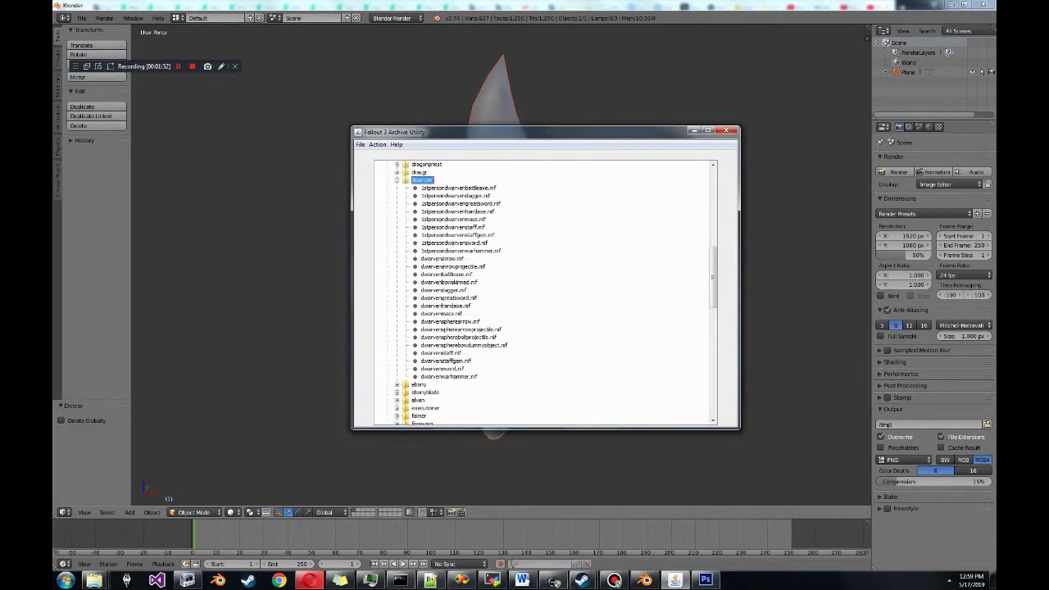
click(434, 290)
scroll(427, 290, up, 2)
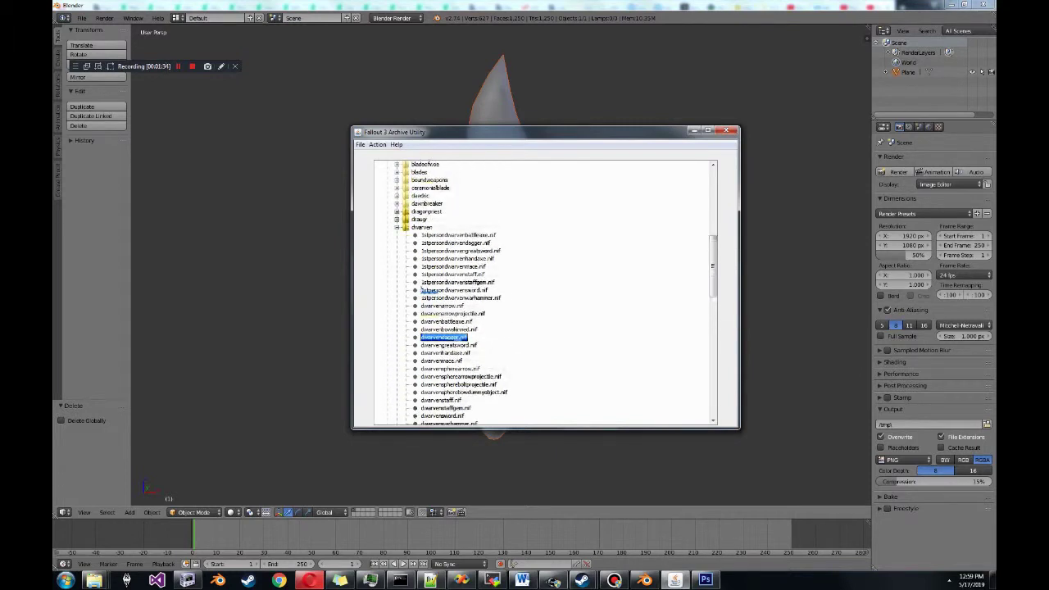
click(377, 145)
click(406, 156)
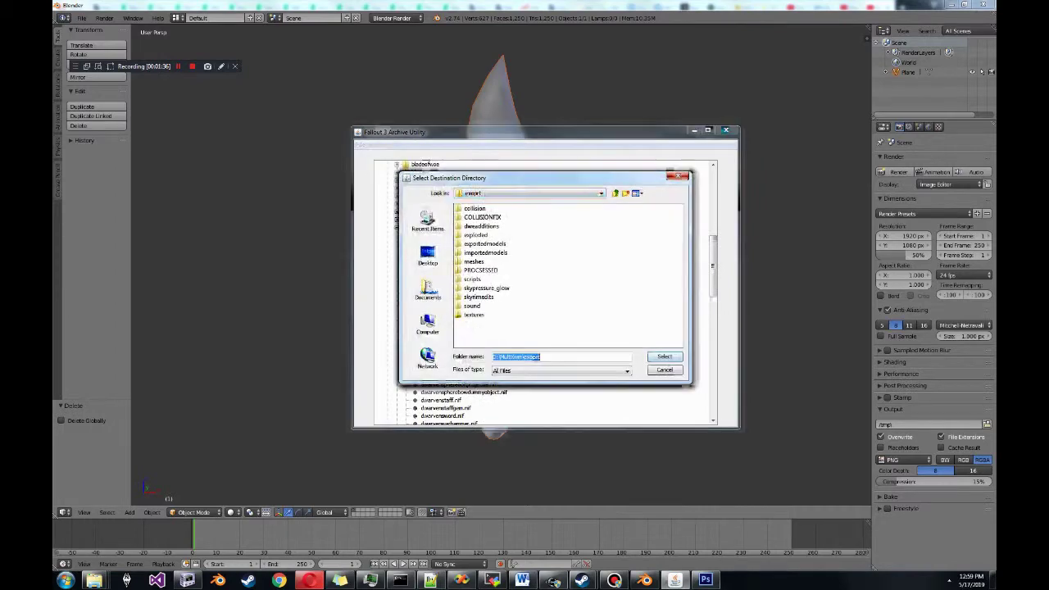
click(664, 356)
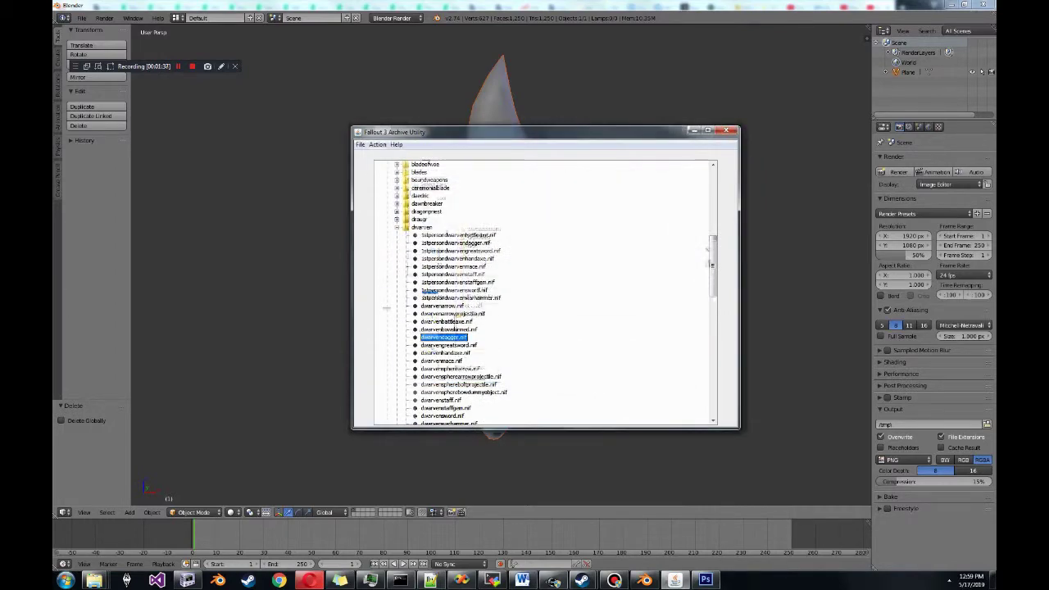
- Switch to NifSkope and load the extracted dwarvendagger.nif
click(188, 580)
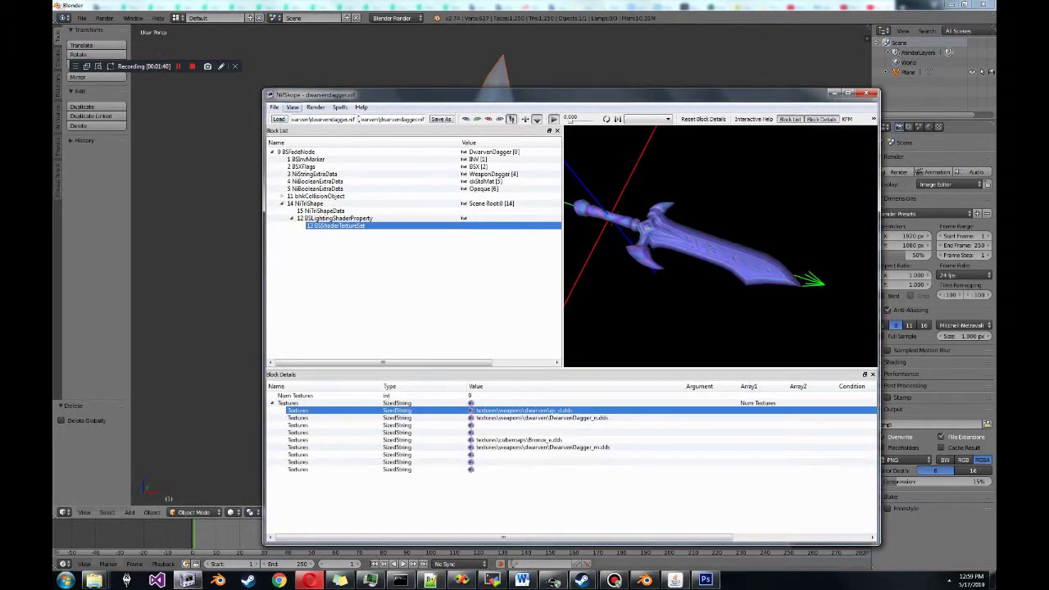
click(280, 120)
double_click(435, 170)
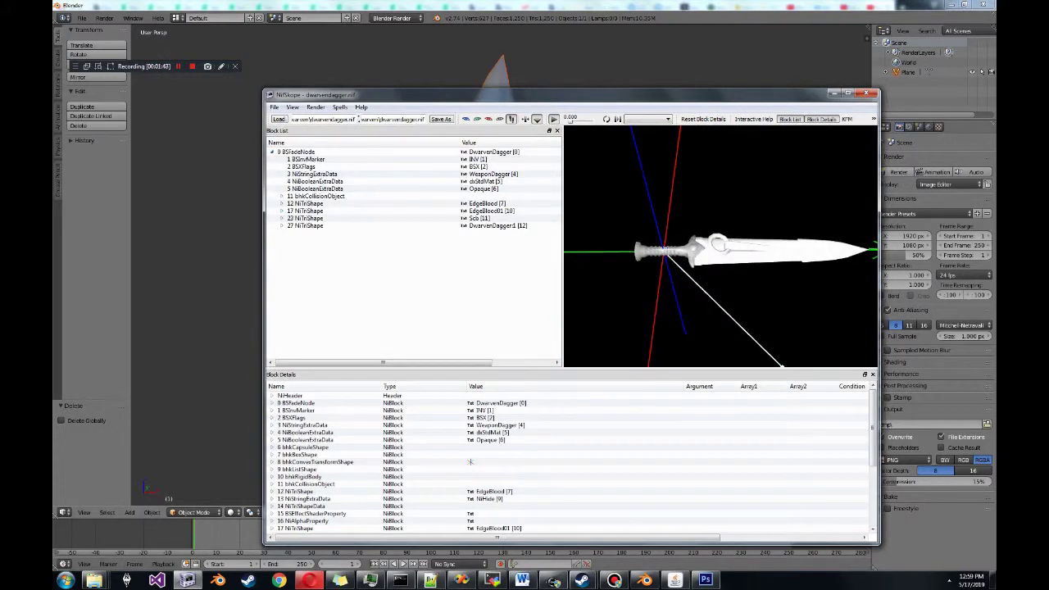
- Examine the dagger's EdgeBlood01 and Scb shapes and its BSXFlags, NiStringExtraData and BSInvMarker blocks
click(282, 211)
click(282, 211)
click(305, 218)
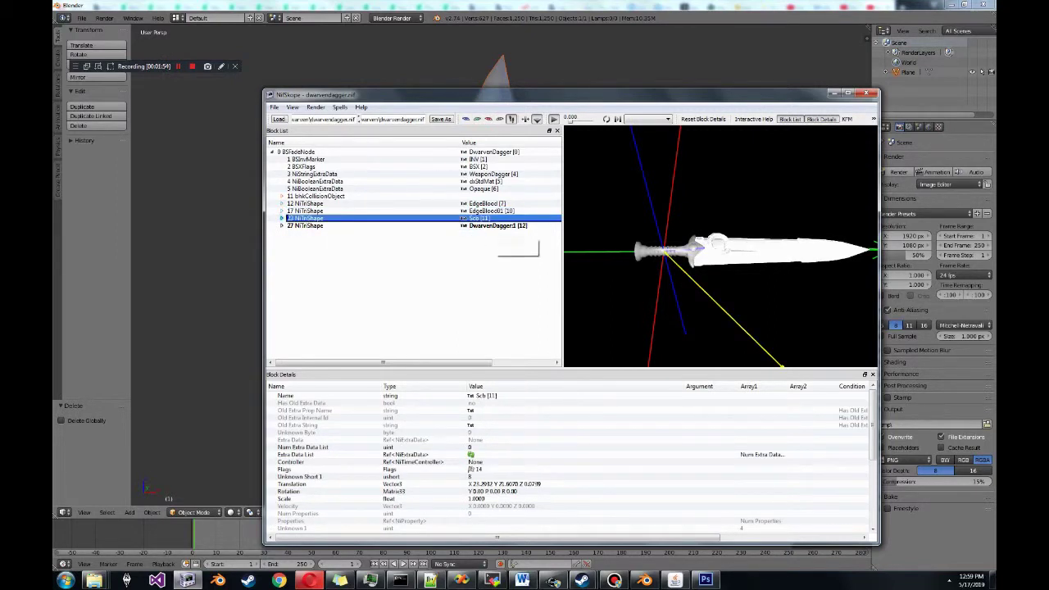
click(289, 211)
click(289, 218)
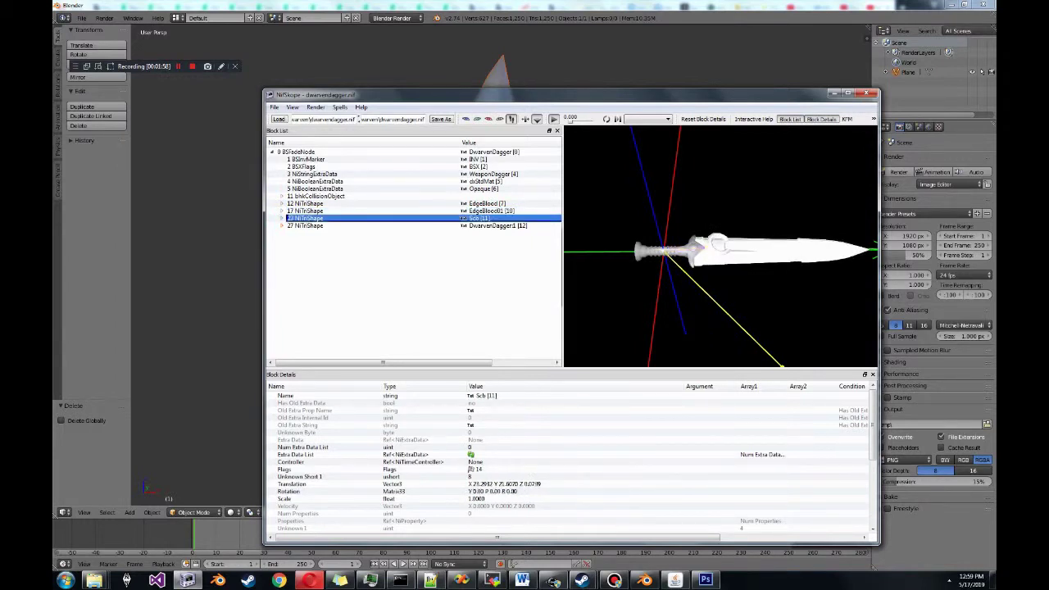
click(282, 218)
click(303, 166)
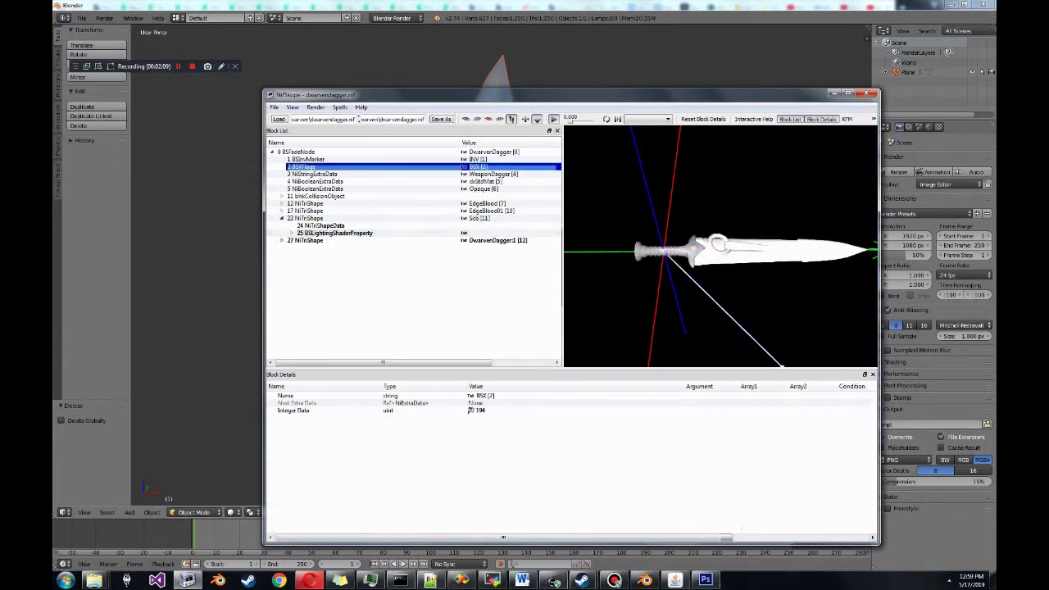
key(Down)
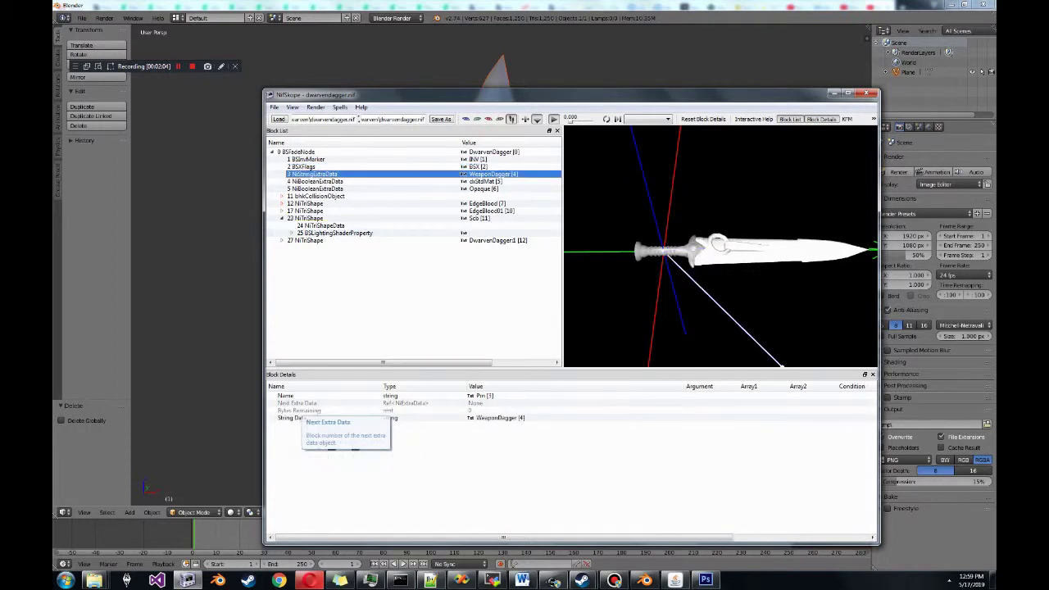
key(Up)
key(Up)
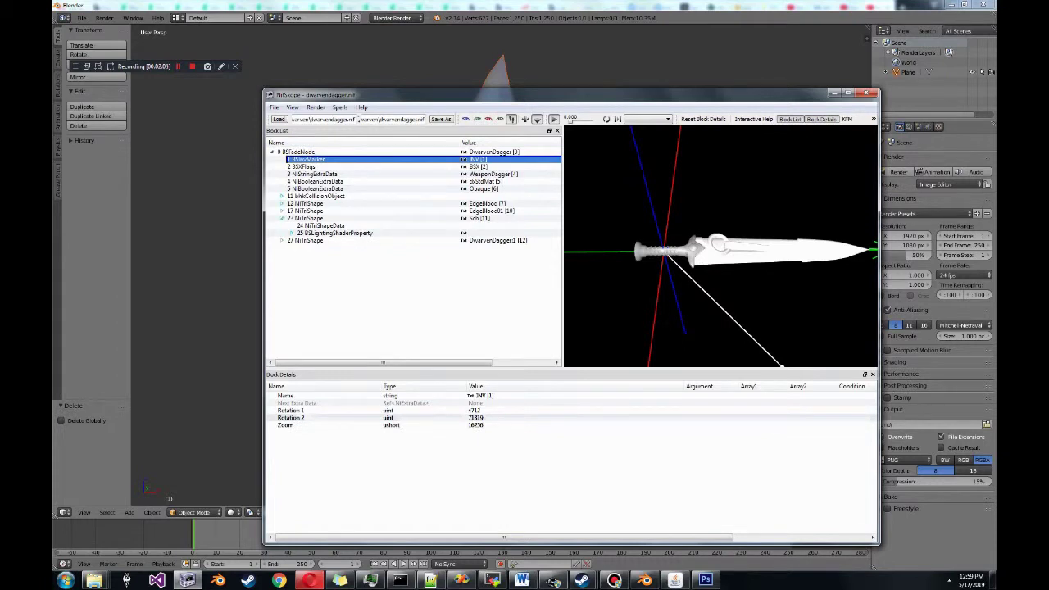
- Remove the Scb NiTriShape branch from the dagger model
click(310, 218)
mouse_move(383, 362)
mouse_down()
mouse_move(443, 363)
mouse_move(383, 362)
mouse_up()
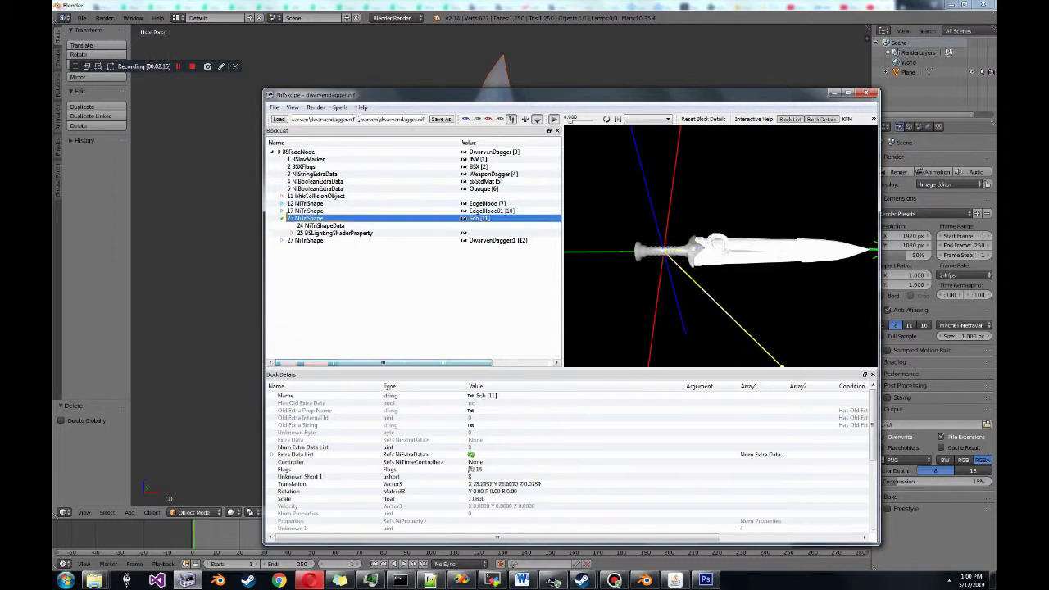
key(ctrl+Delete)
click(309, 211)
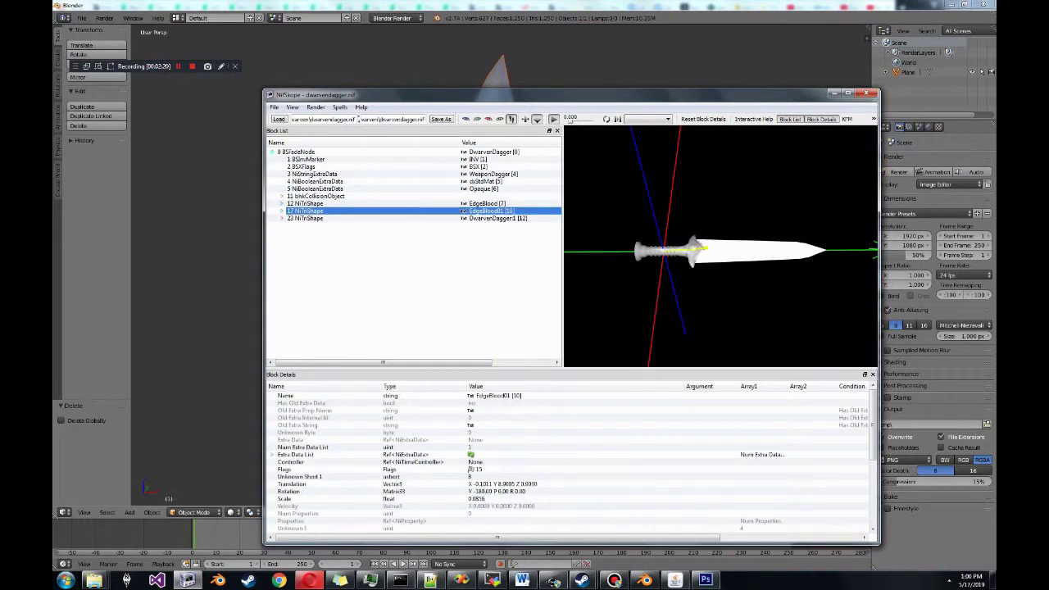
- Export the dagger from its root BSFadeNode as OBJ, overwriting dwarvendagger.obj in the randomsword folder
click(296, 152)
click(274, 106)
mouse_move(293, 156)
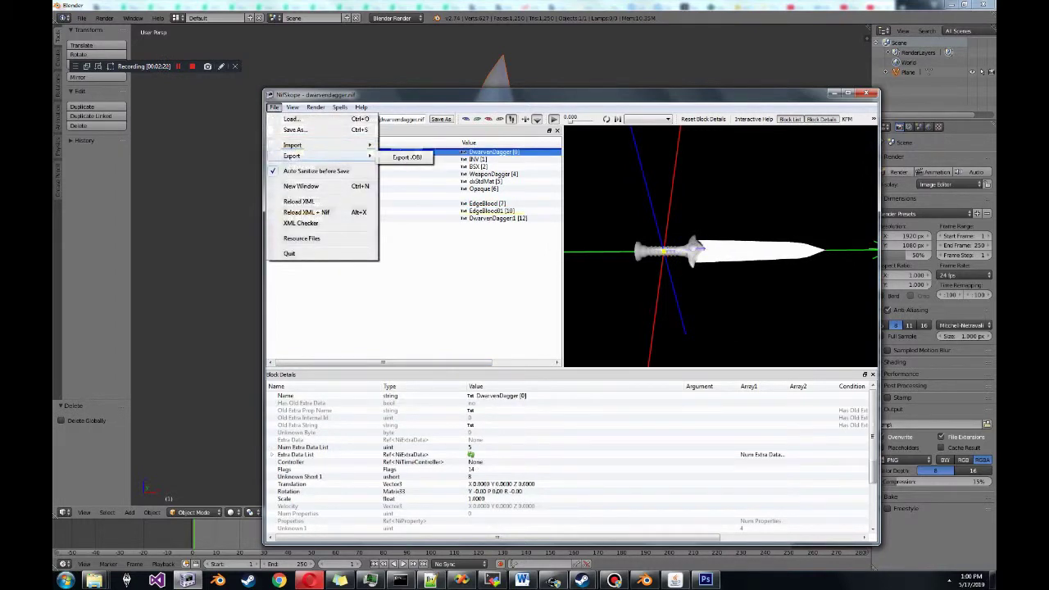
click(407, 157)
click(501, 296)
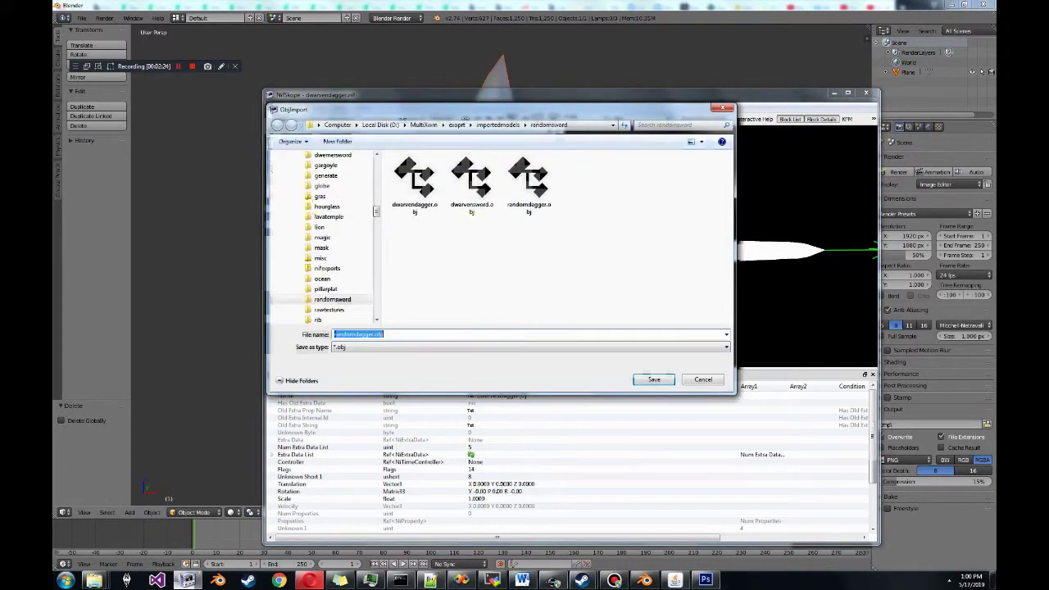
click(414, 185)
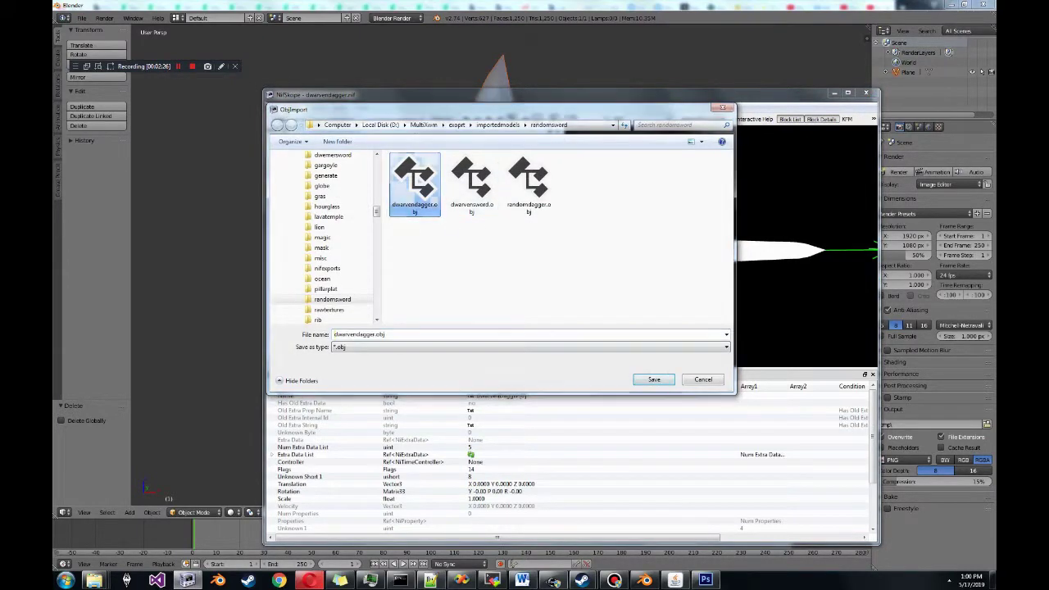
click(654, 379)
click(554, 293)
- Switch to Blender and import dwarvendagger.obj from the randomsword folder into the scene
click(335, 57)
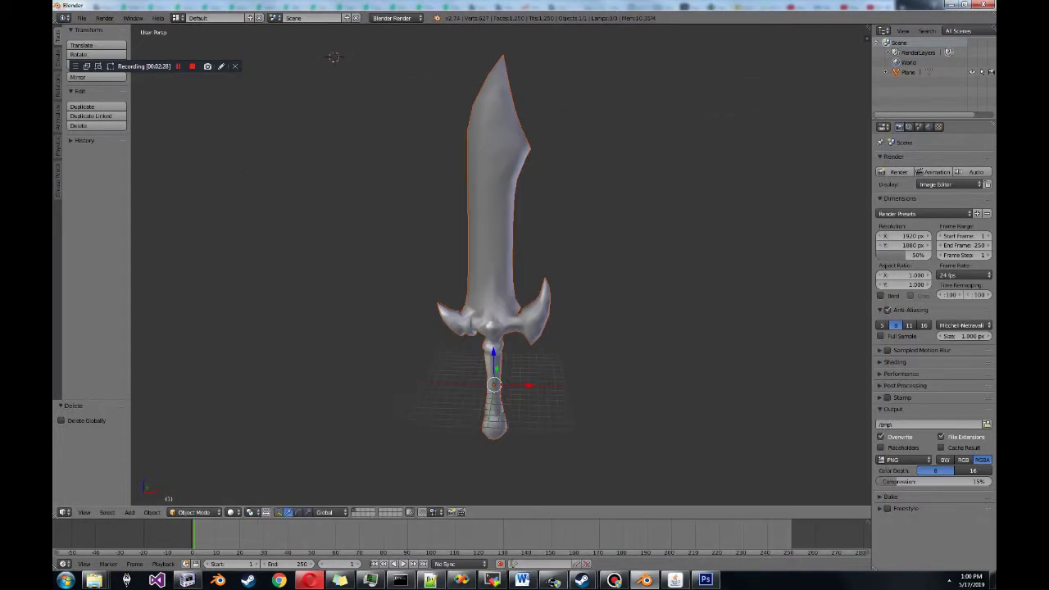
click(82, 17)
mouse_move(82, 182)
click(217, 242)
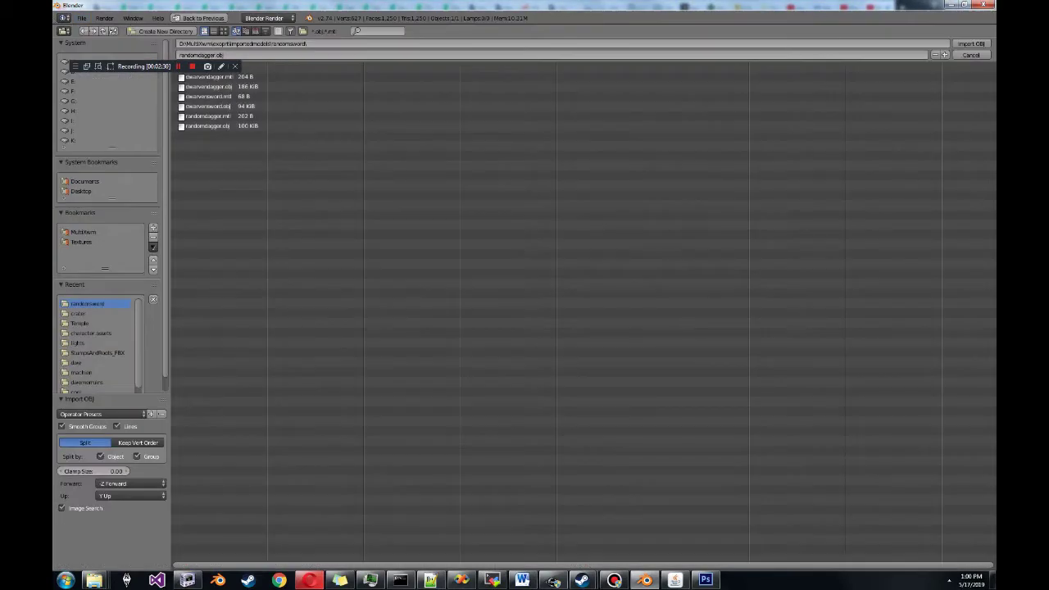
double_click(209, 86)
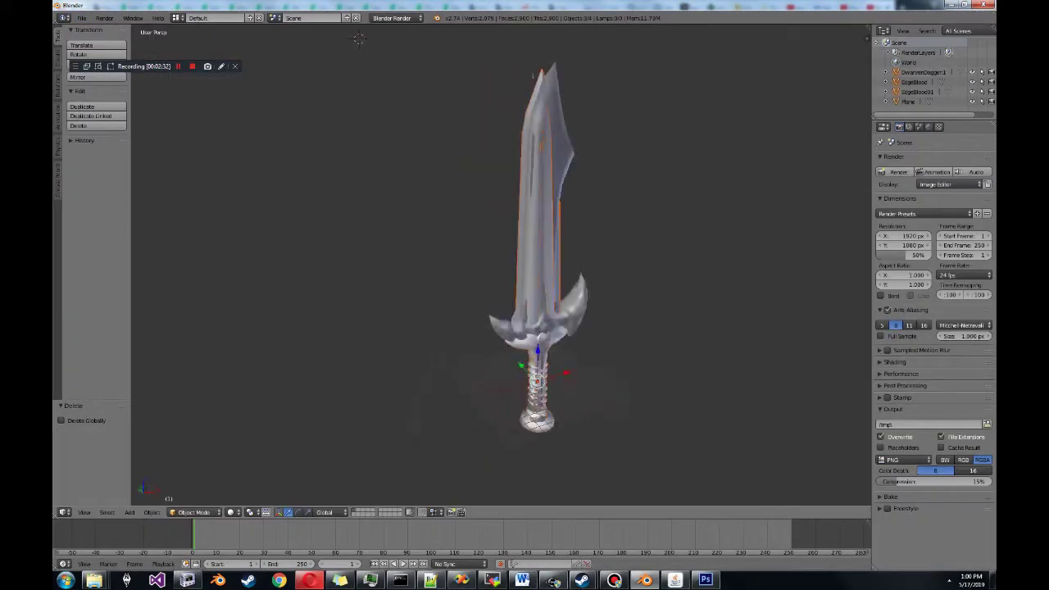
- Move the EdgeBlood01 blade shape away from the imported dagger to inspect it, and undo the move
key(g)
click(467, 196)
key(ctrl+z)
middle_drag(467, 197, 431, 197)
right_click(494, 197)
key(g)
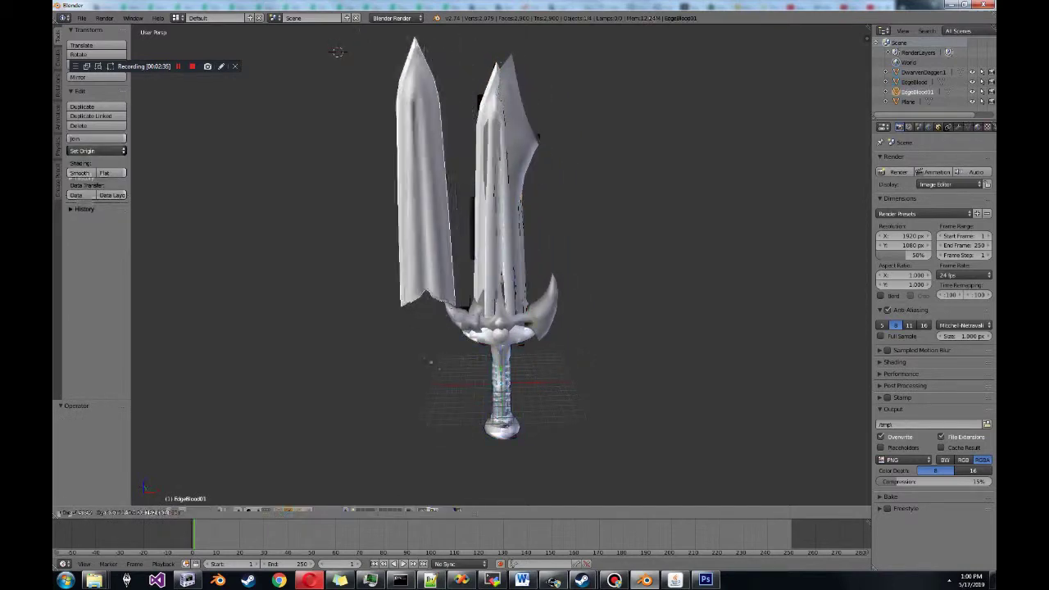
click(351, 197)
middle_drag(351, 197, 340, 295)
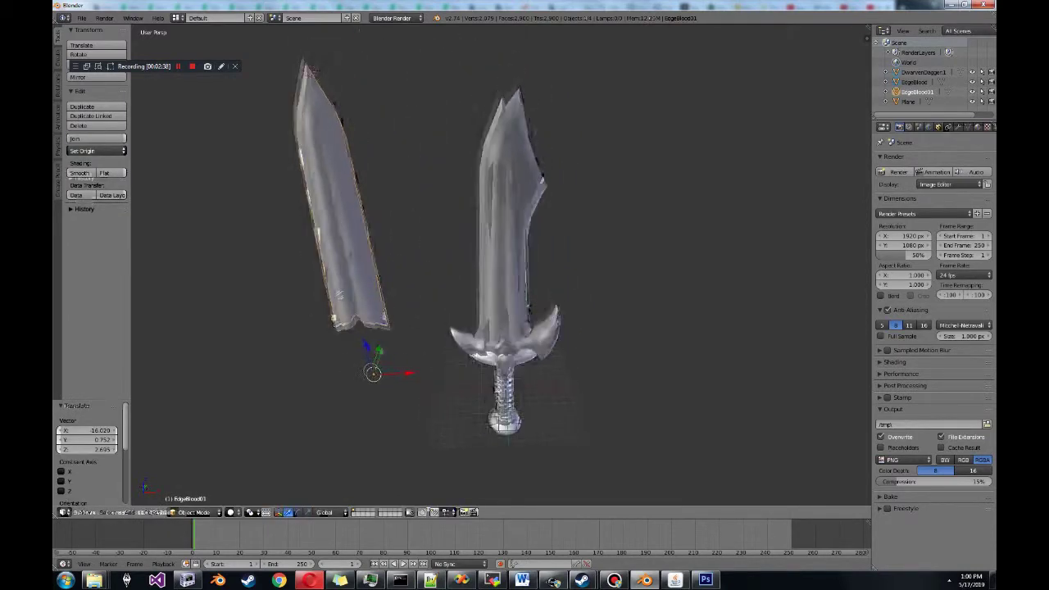
middle_drag(525, 246, 525, 274)
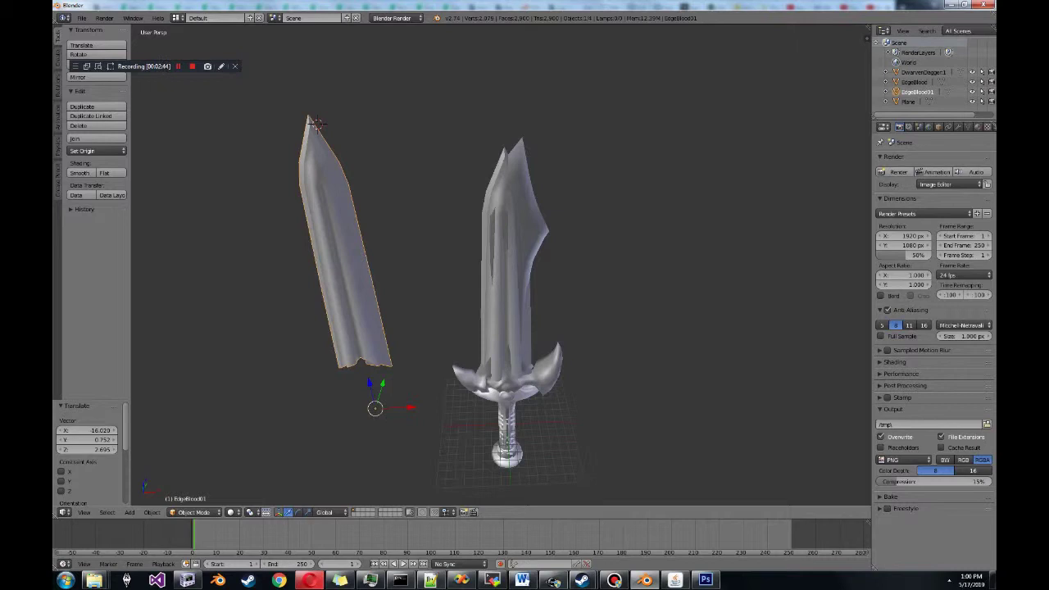
middle_drag(316, 123, 358, 74)
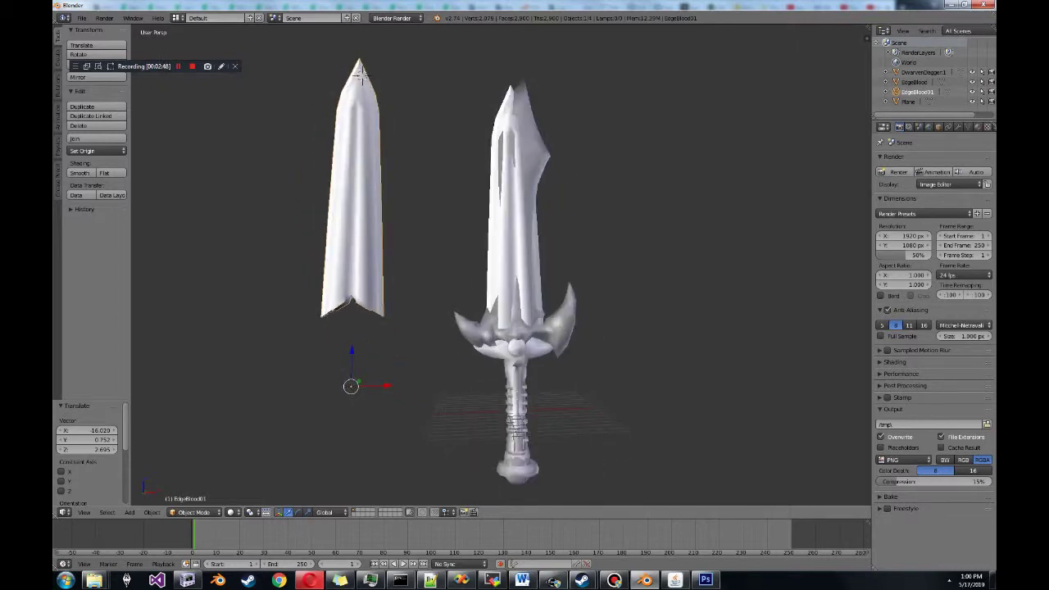
key(ctrl+z)
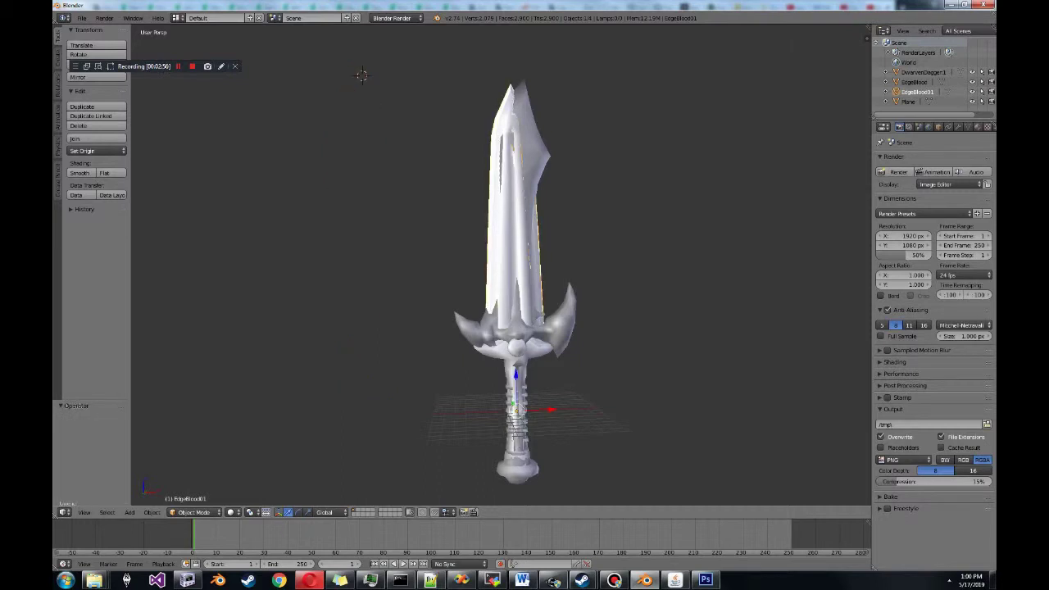
mouse_move(362, 76)
middle_down()
mouse_move(375, 139)
mouse_move(348, 82)
middle_up()
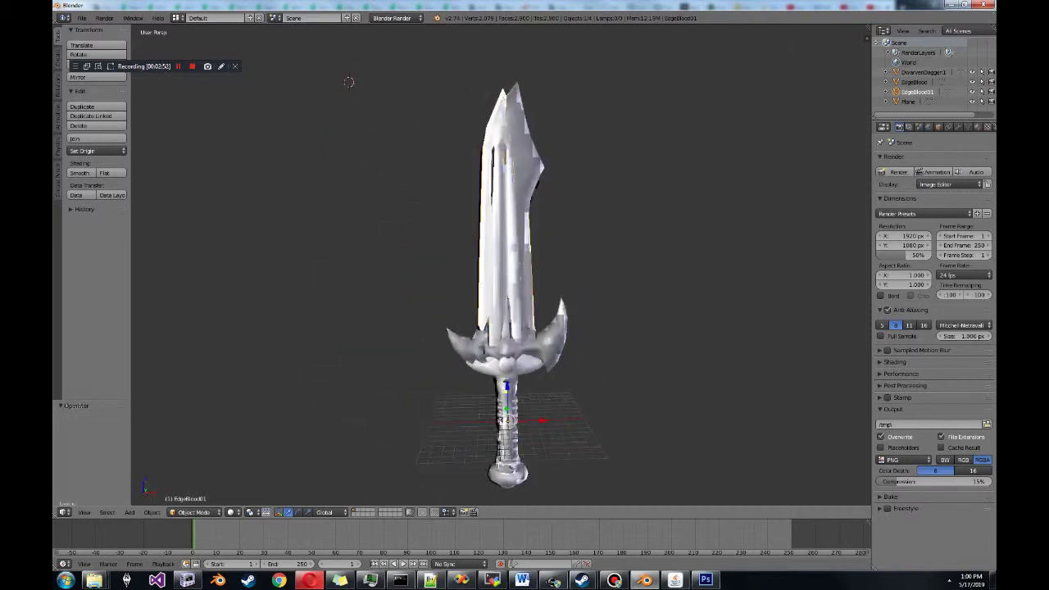
- Select the custom dagger, named Plane, and enter Edit Mode with its whole mesh selected
right_click(525, 345)
key(ctrl+z)
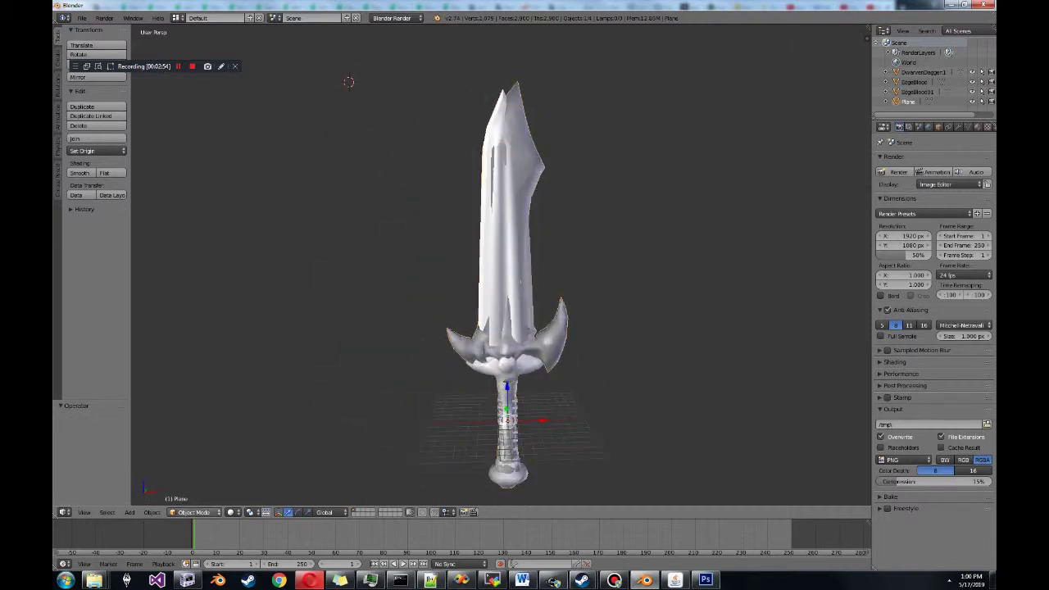
click(194, 513)
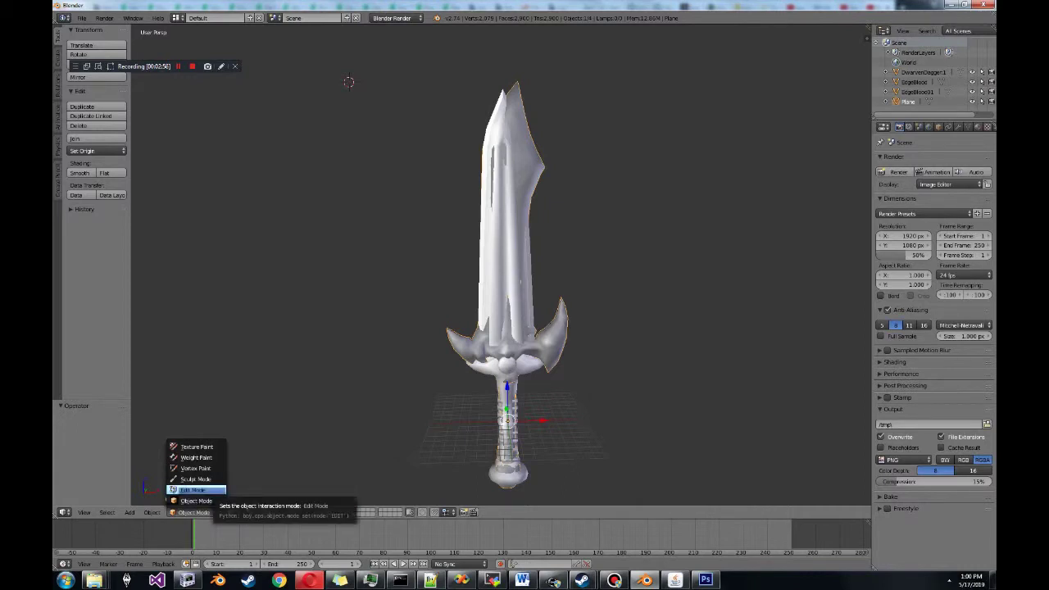
click(193, 490)
middle_drag(394, 353, 397, 331)
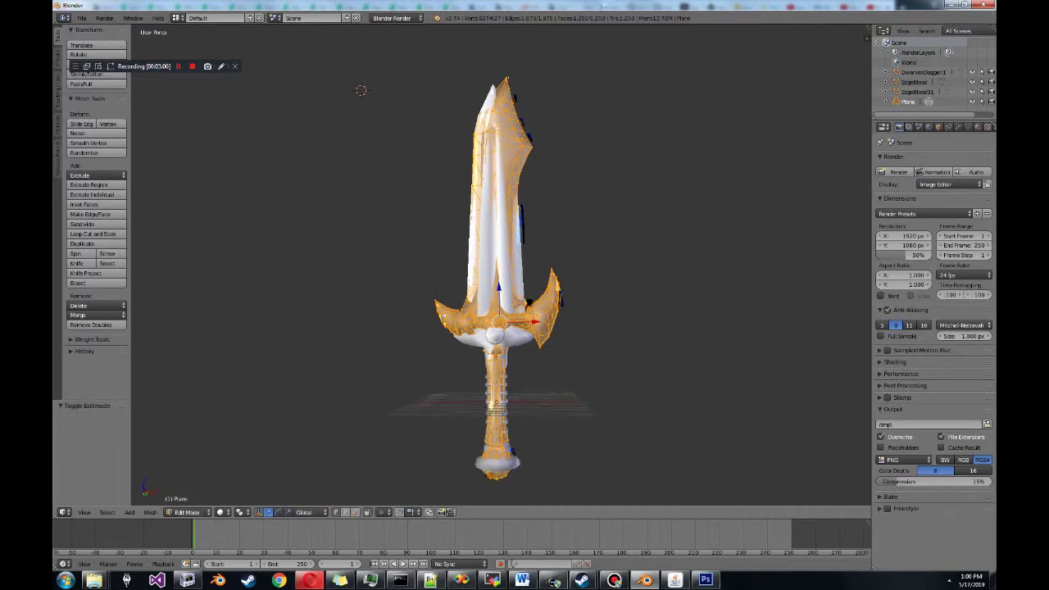
scroll(499, 271, up, 5)
key(a)
key(a)
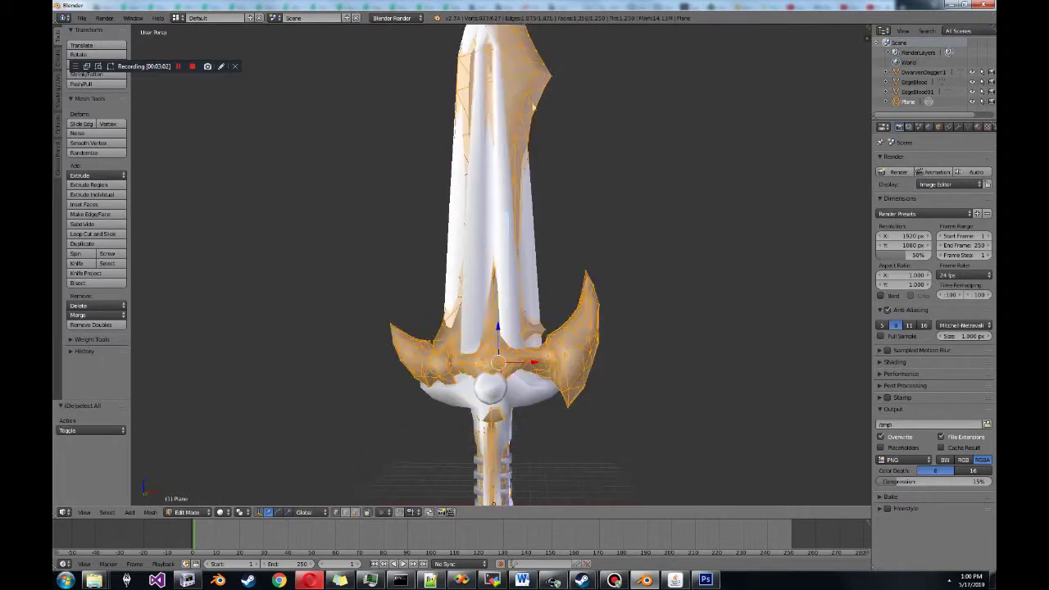
- Hide the EdgeBlood01, EdgeBlood and DwarvenDagger:1 objects in the scene
click(972, 92)
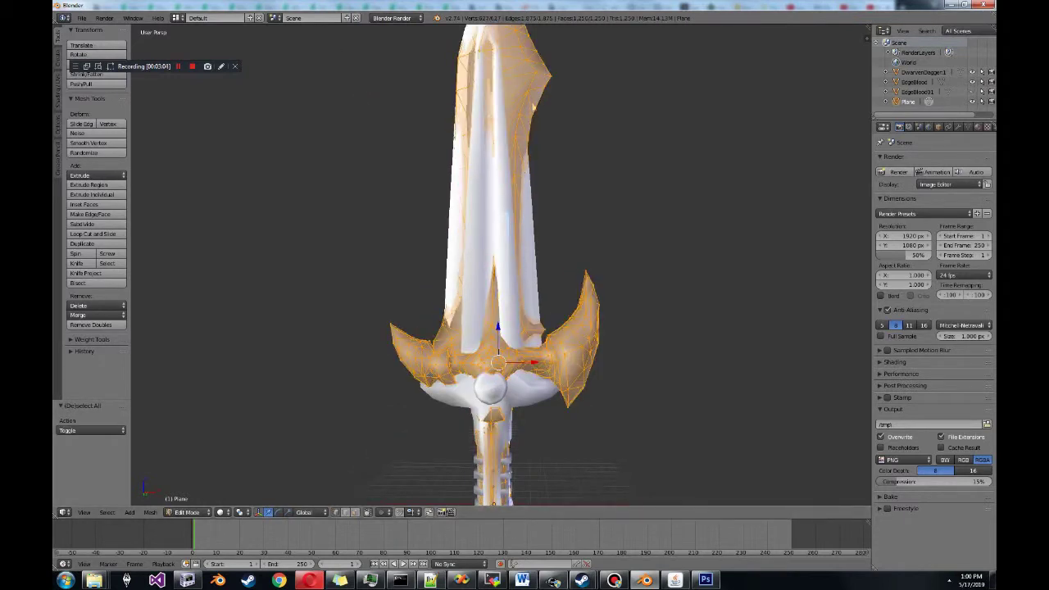
click(972, 82)
click(972, 72)
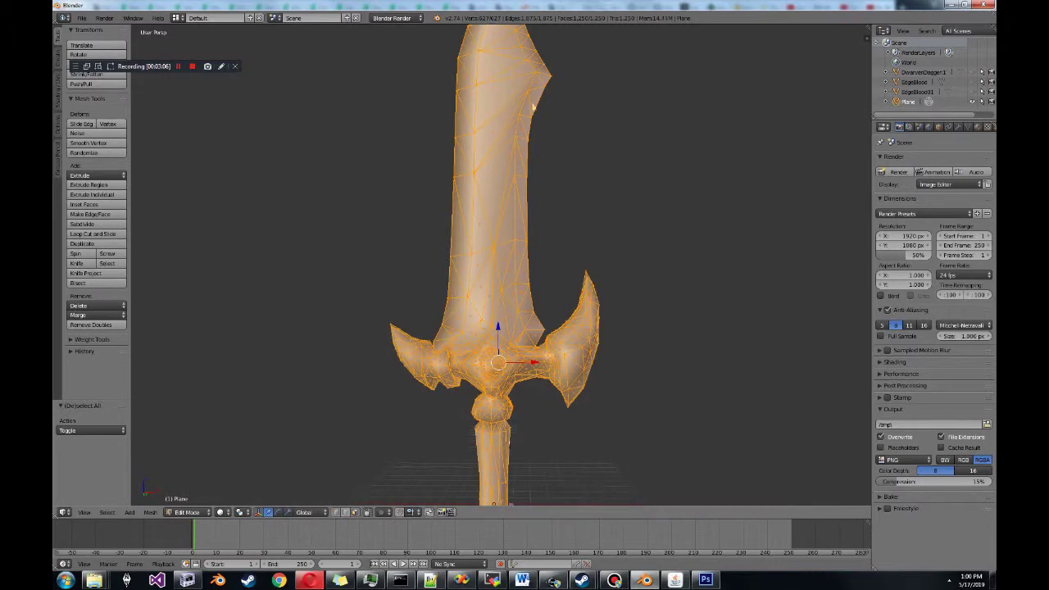
- Select only the custom dagger's blade faces above the guard, including those on the far side
key(a)
scroll(498, 271, down, 3)
shift+middle_drag(529, 295, 520, 338)
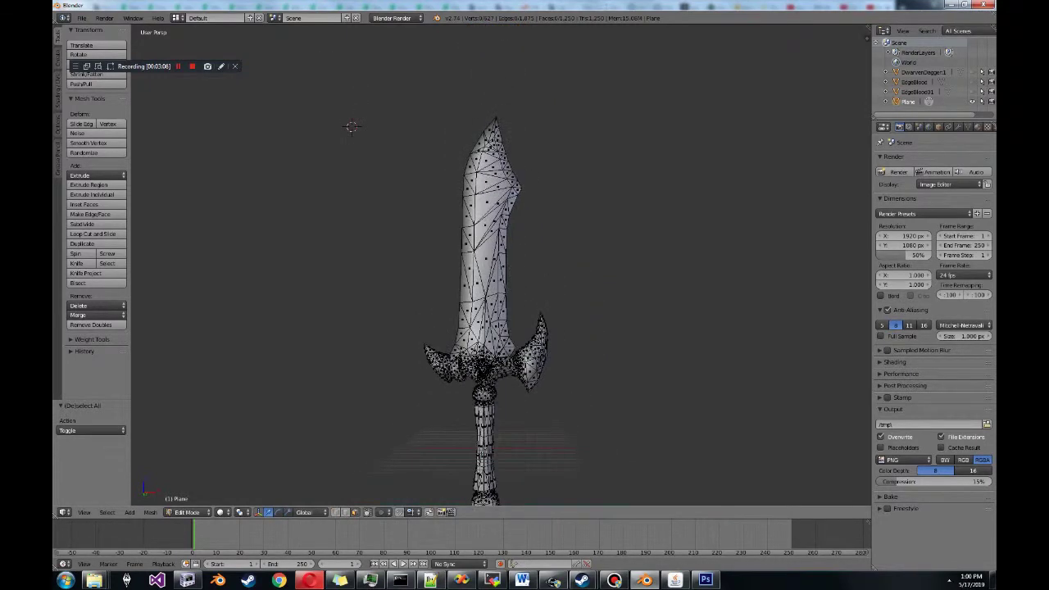
mouse_move(520, 337)
ctrl+mouse_down()
mouse_move(500, 355)
mouse_move(479, 345)
mouse_move(373, 127)
mouse_move(565, 336)
mouse_move(508, 357)
ctrl+mouse_up()
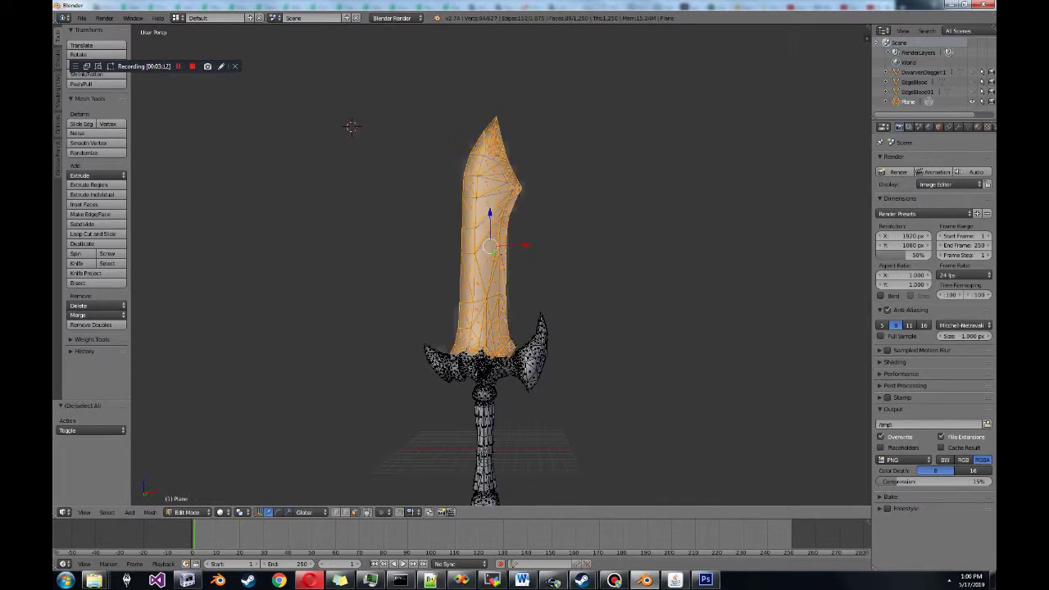
key(a)
mouse_move(512, 342)
ctrl+mouse_down()
mouse_move(455, 351)
mouse_move(467, 94)
mouse_move(525, 344)
ctrl+mouse_up()
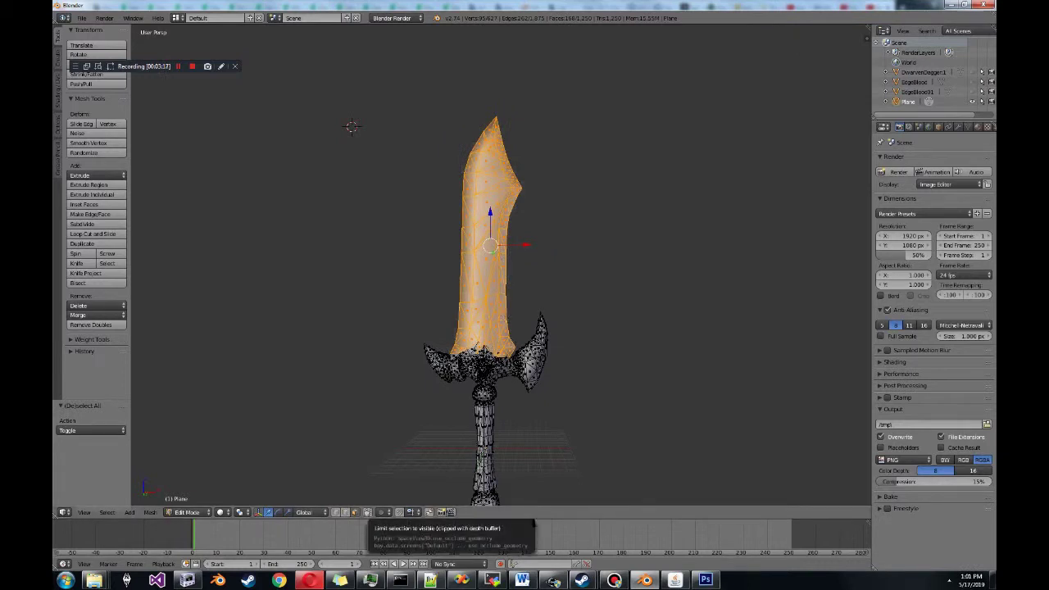
scroll(488, 287, up, 1)
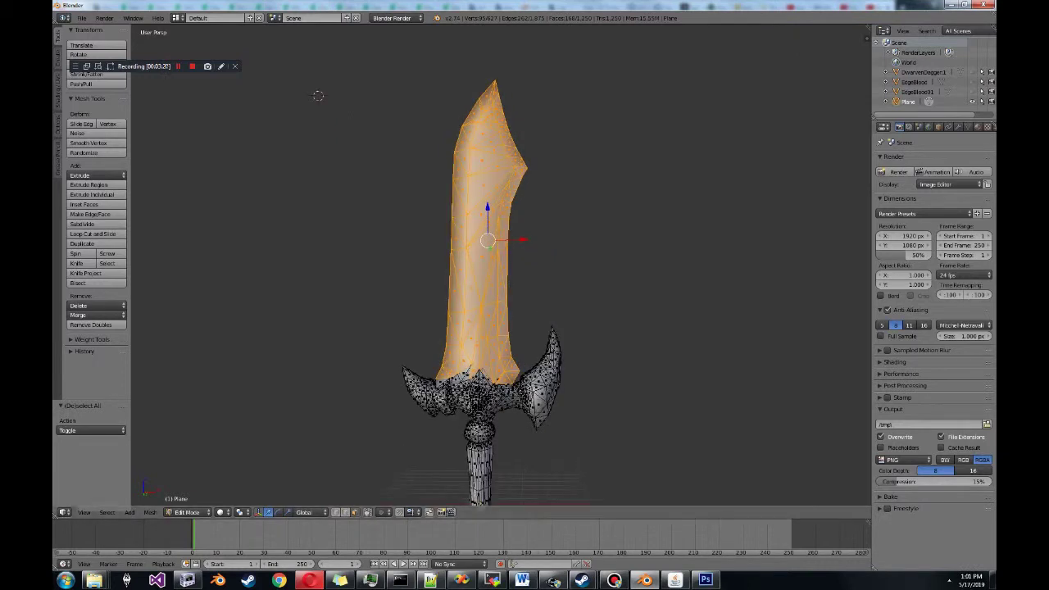
mouse_move(318, 96)
middle_down()
mouse_move(394, 97)
mouse_move(499, 145)
mouse_move(310, 98)
middle_up()
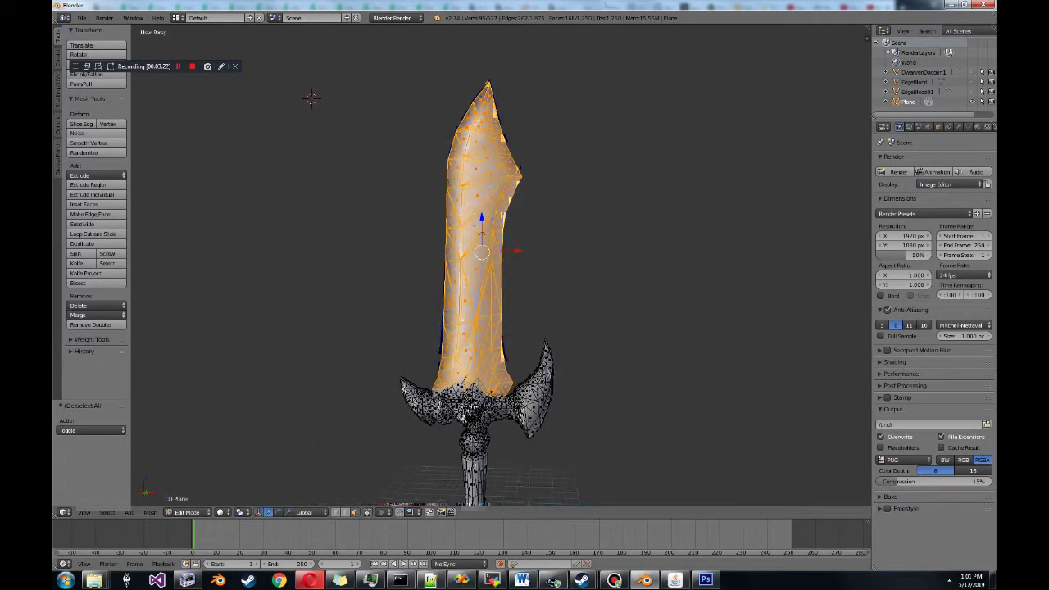
- Delete every face of the custom dagger except the blade's, and return to Object Mode with all dagger parts shown
key(ctrl+i)
key(x)
click(527, 302)
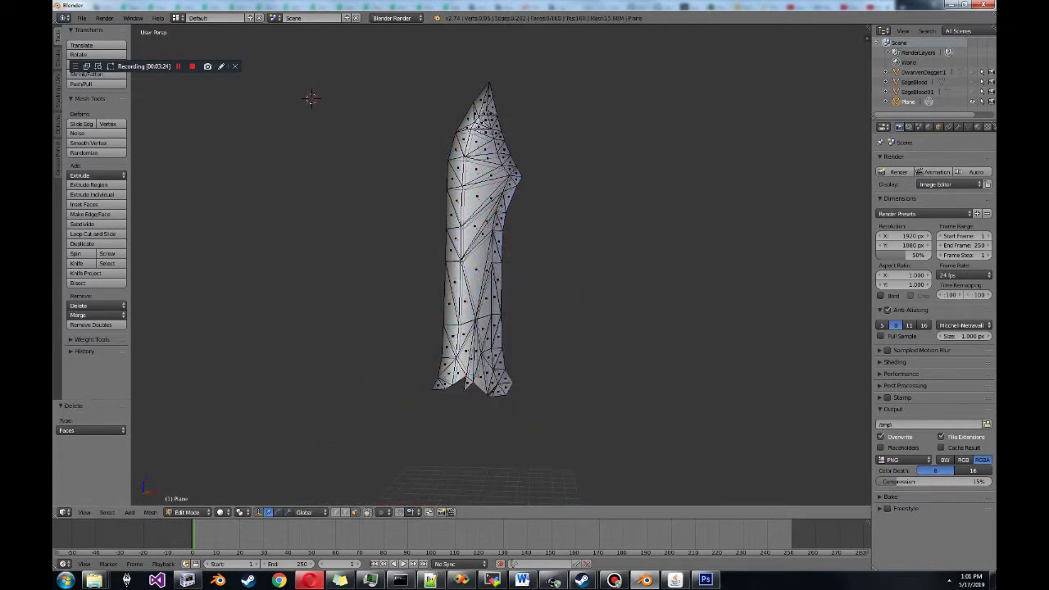
middle_drag(310, 98, 328, 131)
key(Tab)
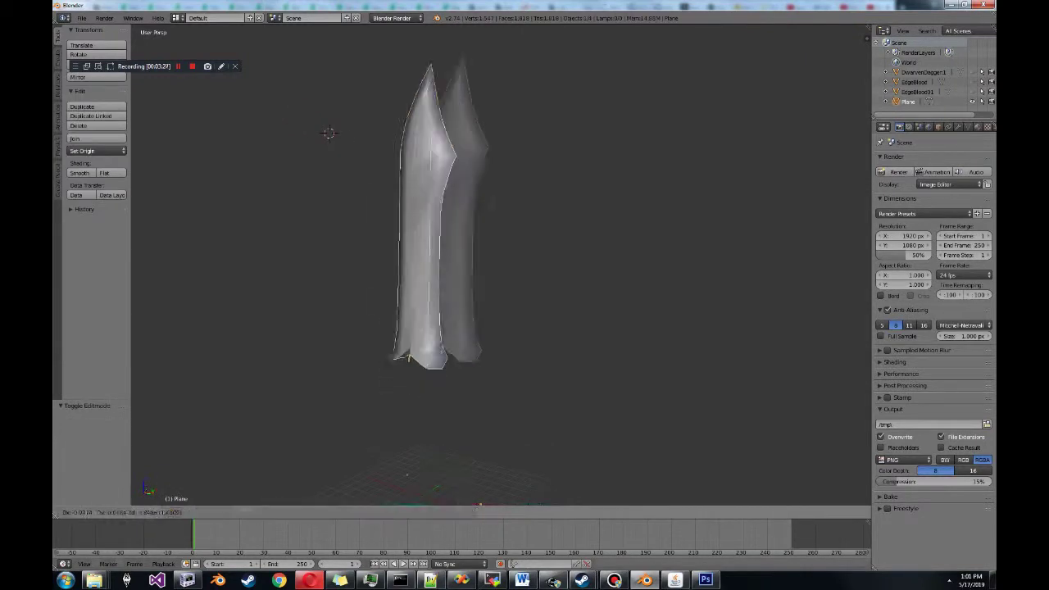
key(alt+h)
- Move the custom dagger aside, place a duplicate on the other side of the dwarven dagger, and undo these changes
key(g)
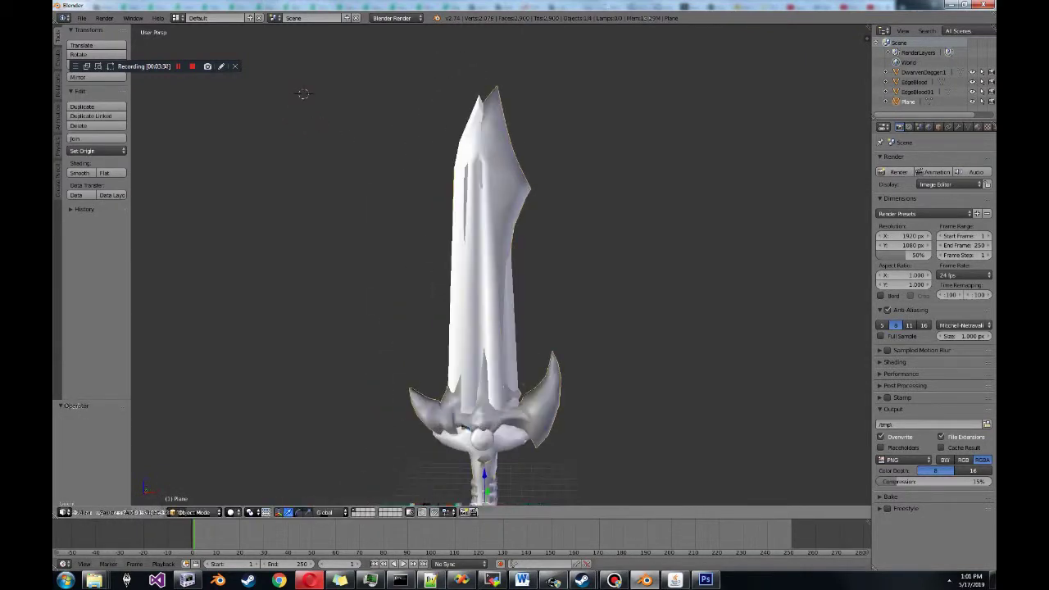
click(303, 93)
key(shift+d)
click(579, 309)
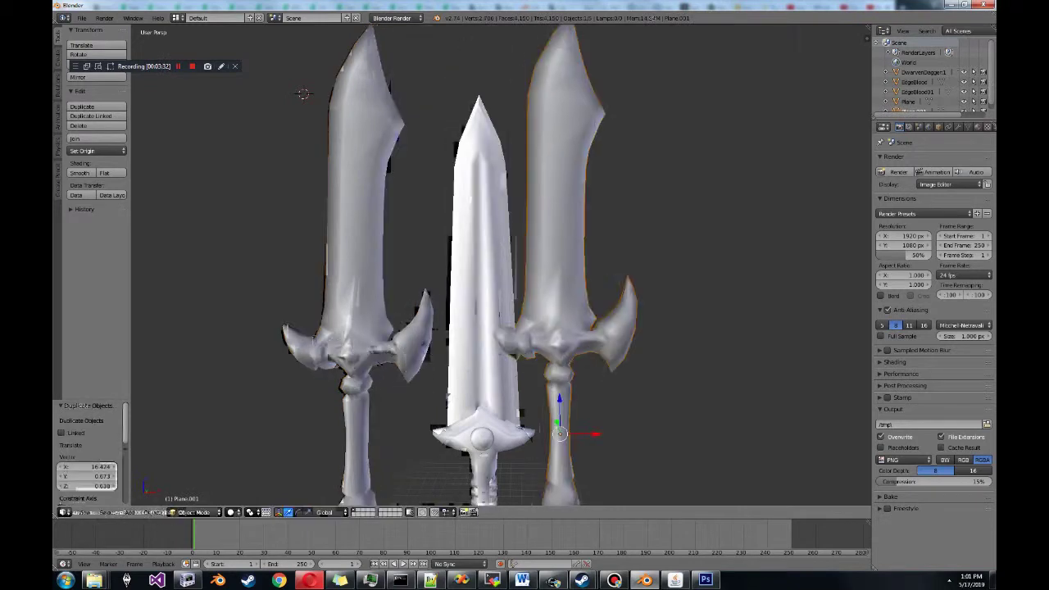
key(x)
click(578, 309)
key(ctrl+z)
key(ctrl+z)
key(ctrl+z)
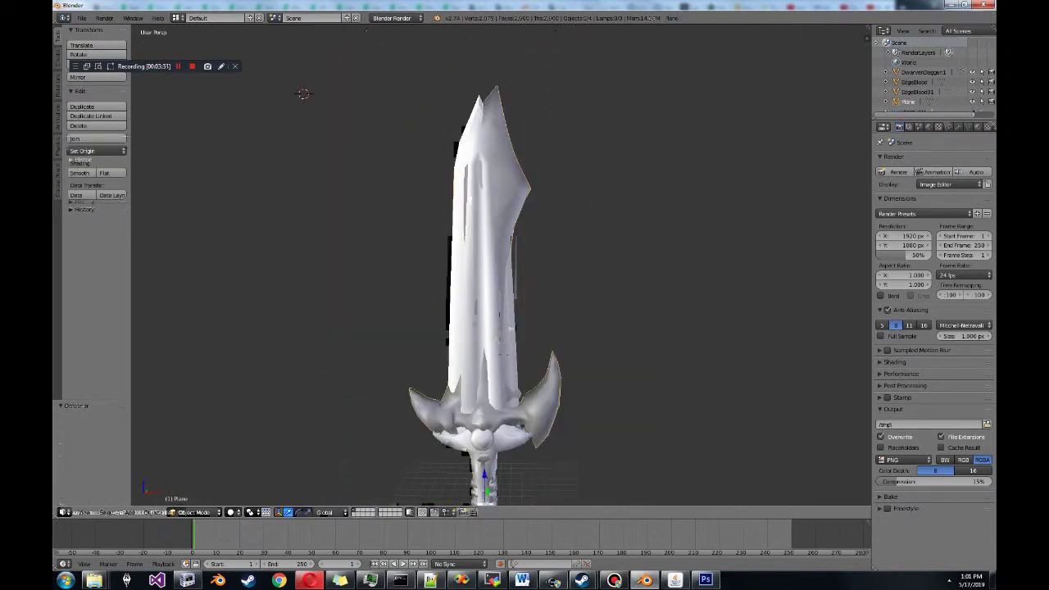
key(g)
click(478, 353)
key(ctrl+z)
scroll(492, 295, down, 2)
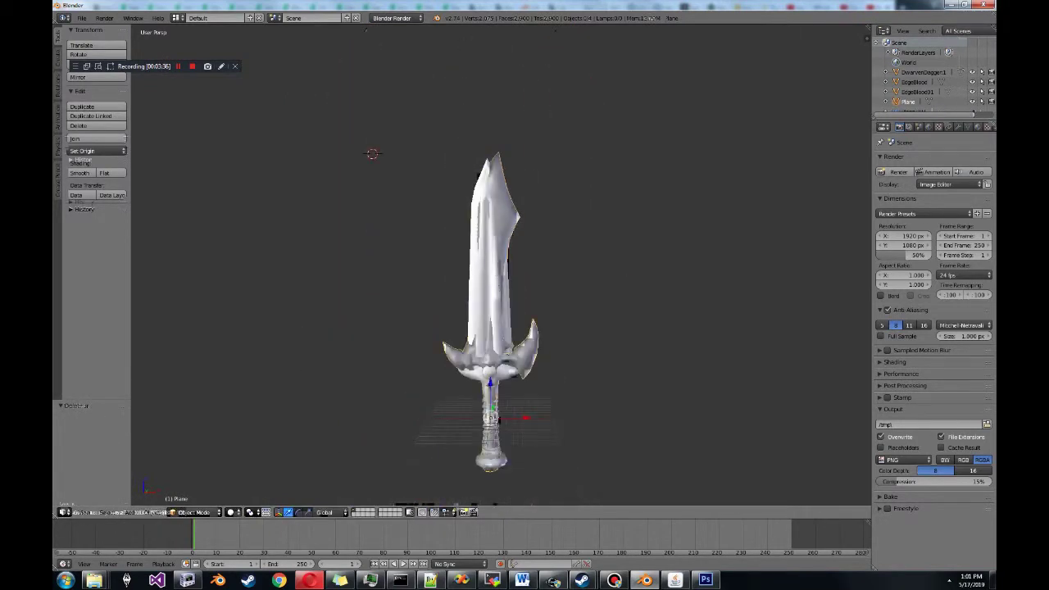
scroll(492, 295, up, 1)
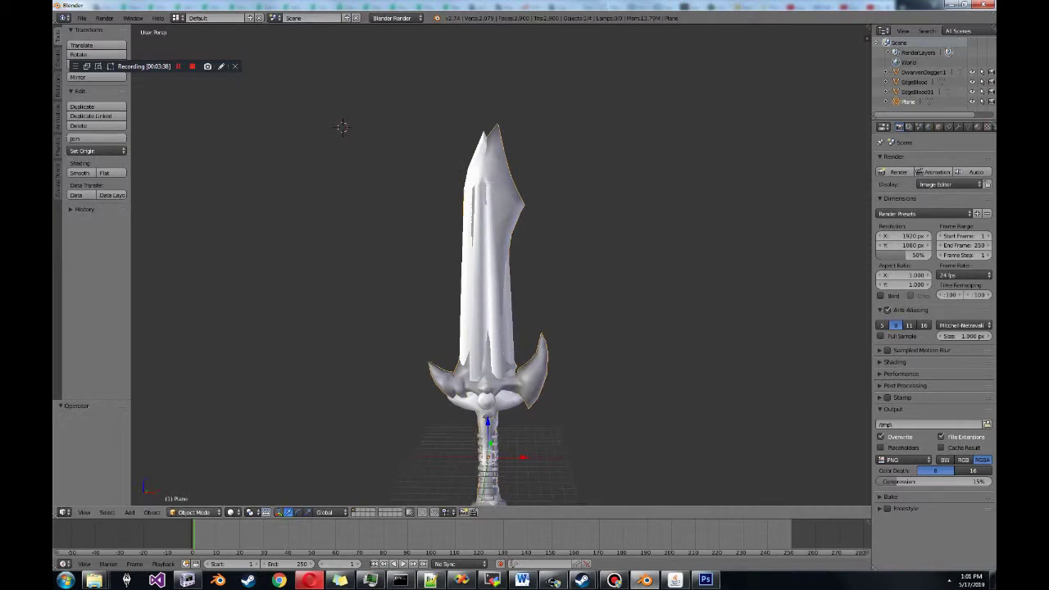
click(194, 512)
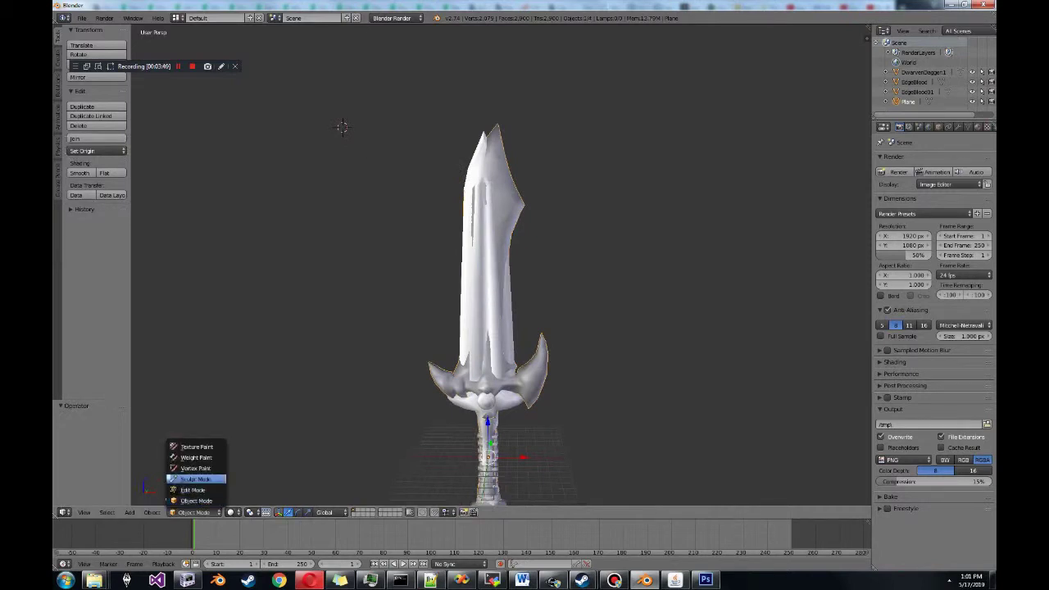
scroll(492, 295, up, 2)
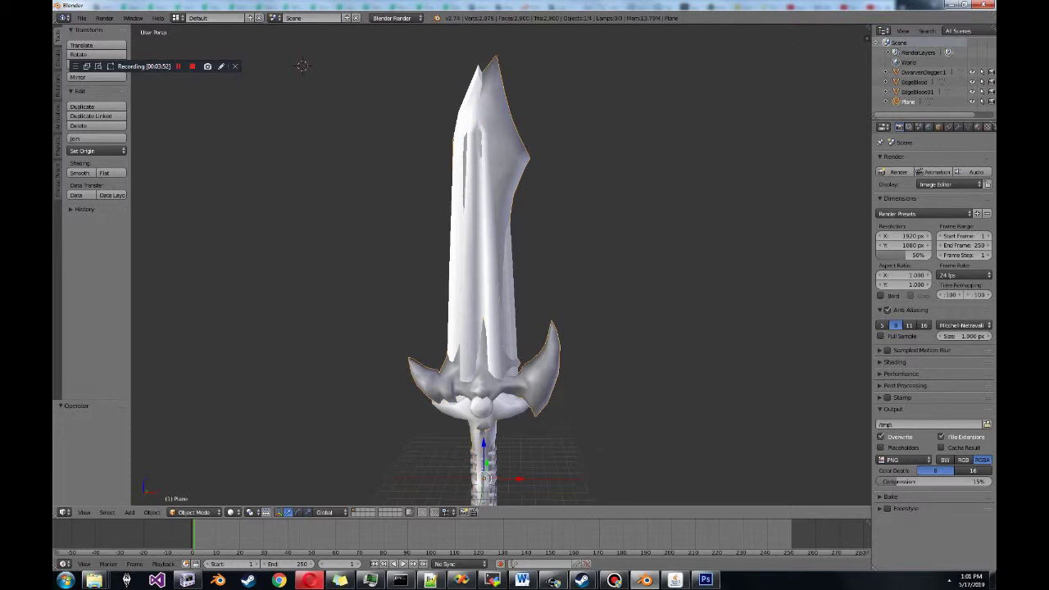
middle_drag(492, 287, 485, 268)
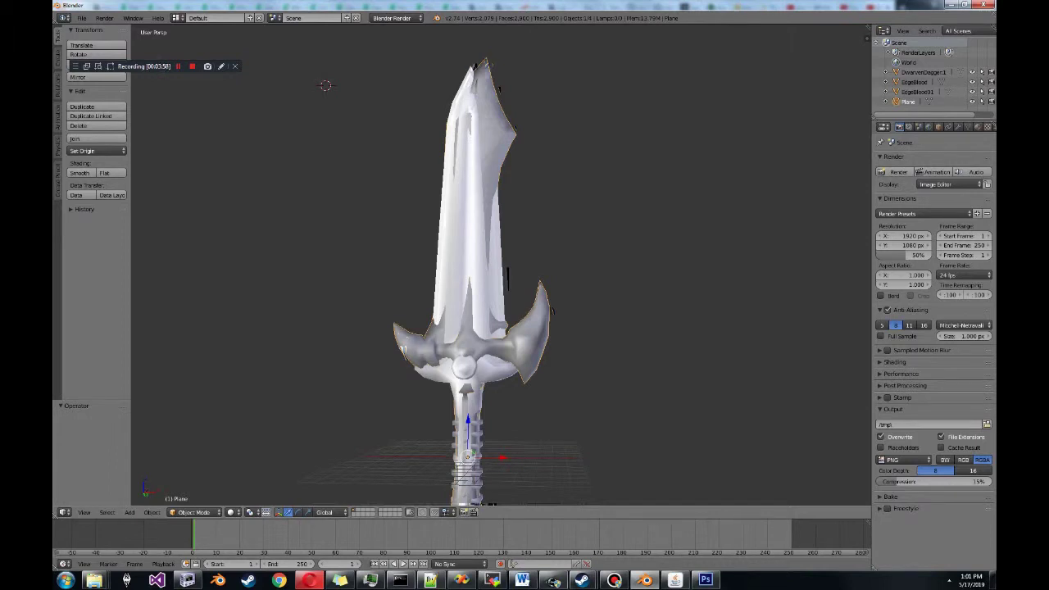
- Move the custom dagger beside the dwarven dagger for comparison, and undo the move
scroll(524, 295, down, 2)
middle_drag(525, 295, 545, 287)
key(g)
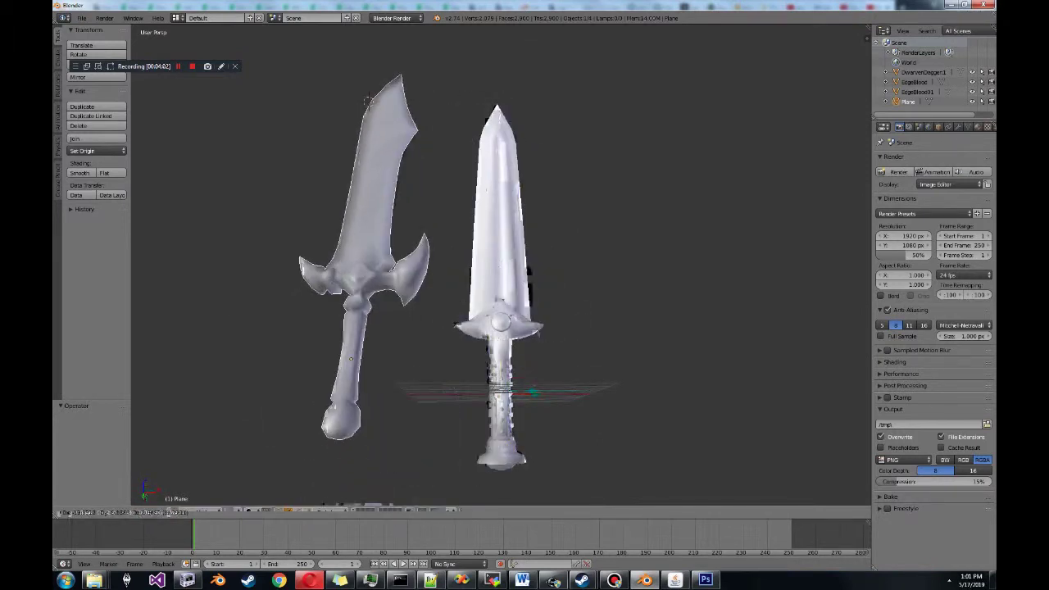
click(389, 283)
key(ctrl+z)
- Move the DwarvenDagger:1 object away from the custom dagger by about -3.5 along X, -6.3 along Y and 2.6 along Z
middle_drag(389, 283, 397, 353)
right_click(398, 332)
key(g)
click(330, 270)
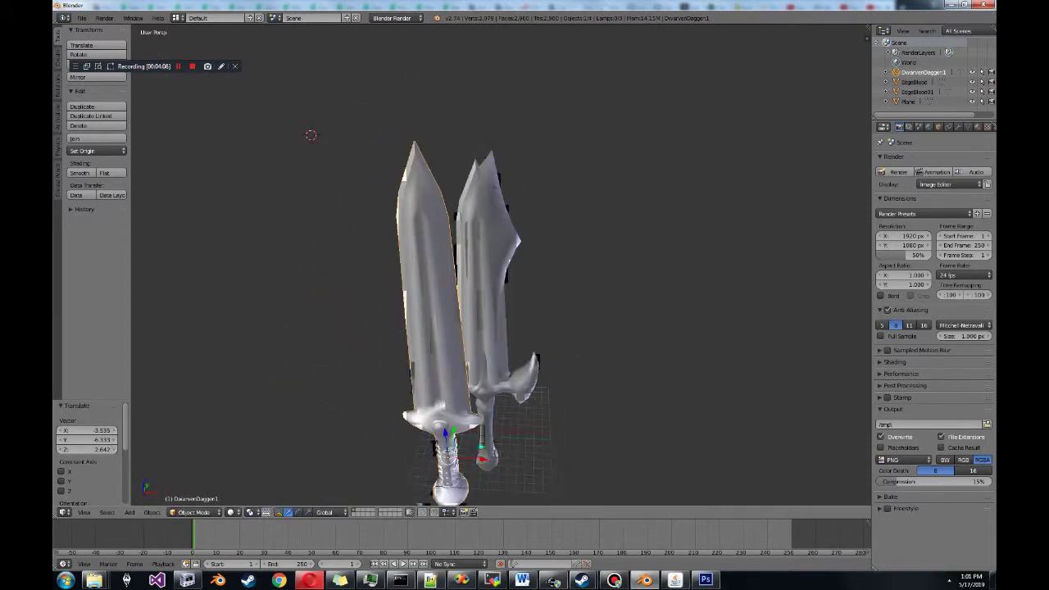
middle_drag(467, 262, 502, 319)
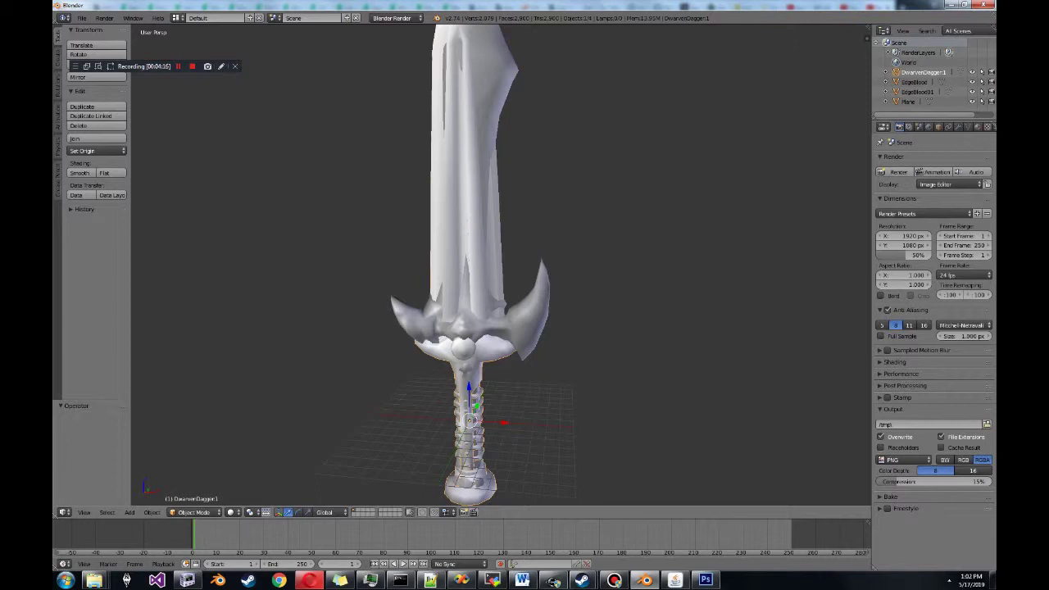
middle_drag(502, 320, 517, 271)
key(g)
key(Escape)
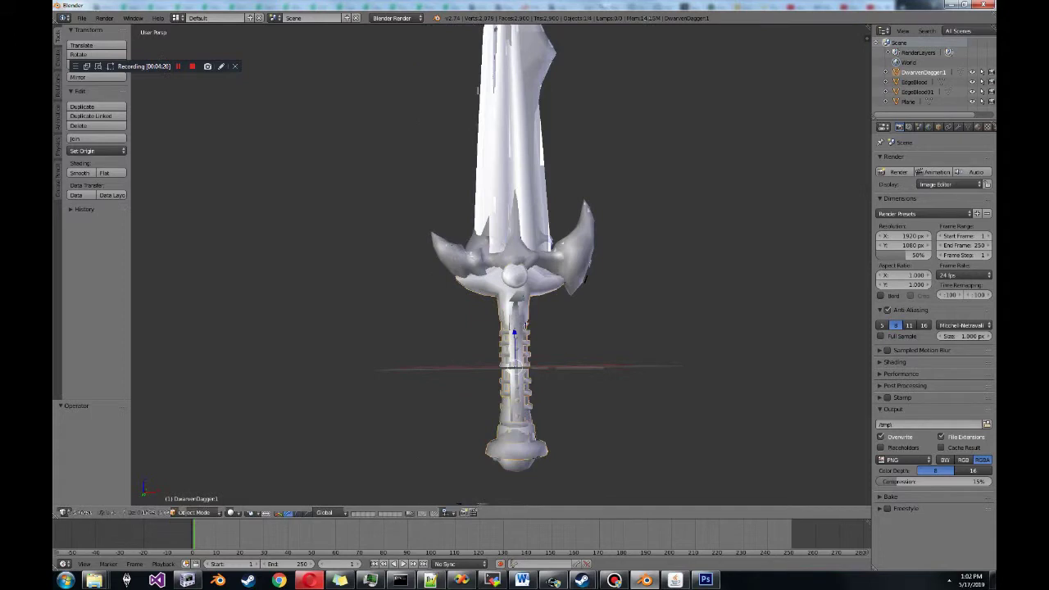
- Delete the dwarven dagger and both EdgeBlood objects, keeping only the custom dagger in the scene
right_click(518, 274)
key(g)
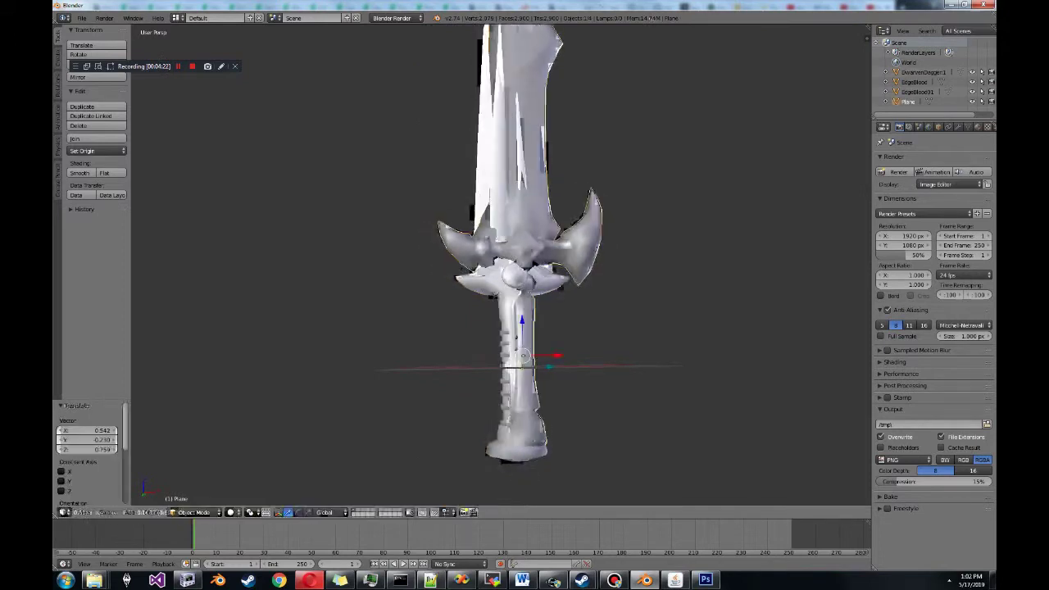
key(x)
click(543, 329)
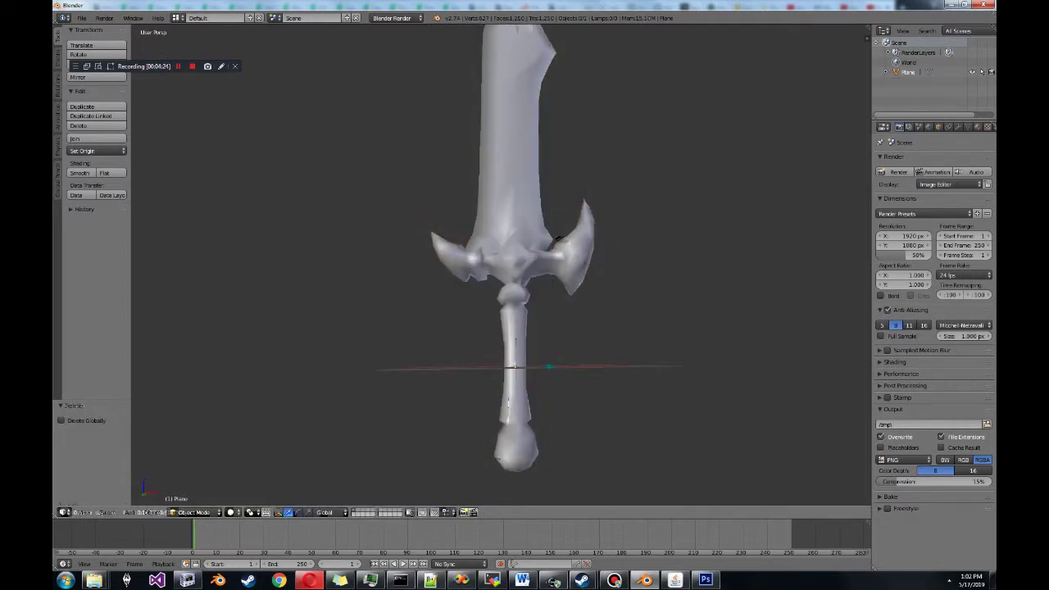
- Triangulate all faces of the custom dagger mesh and return to Object Mode
click(194, 512)
click(197, 490)
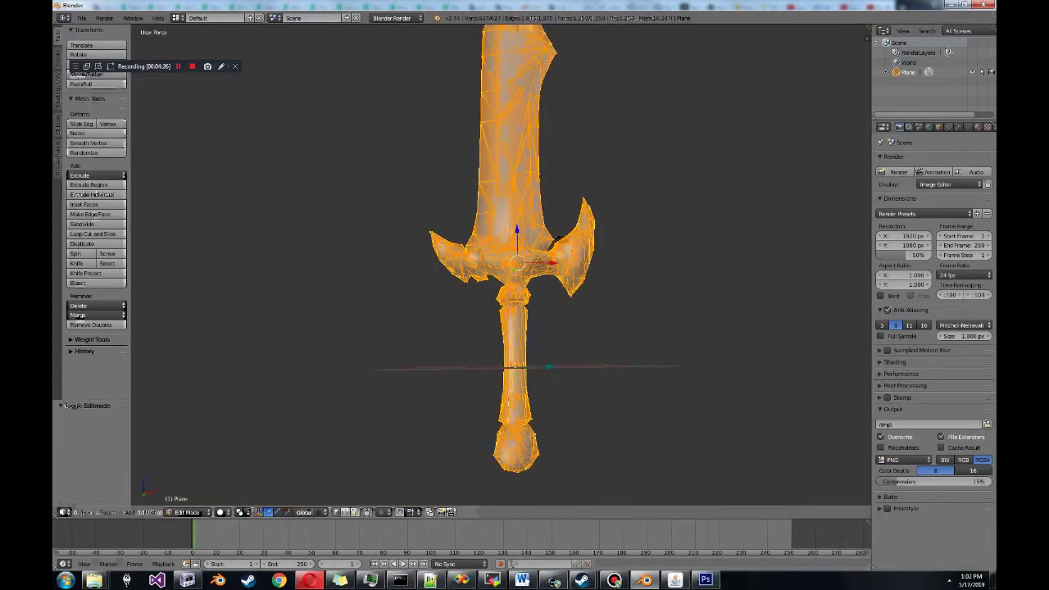
middle_drag(377, 328, 382, 386)
scroll(382, 385, down, 2)
key(ctrl+t)
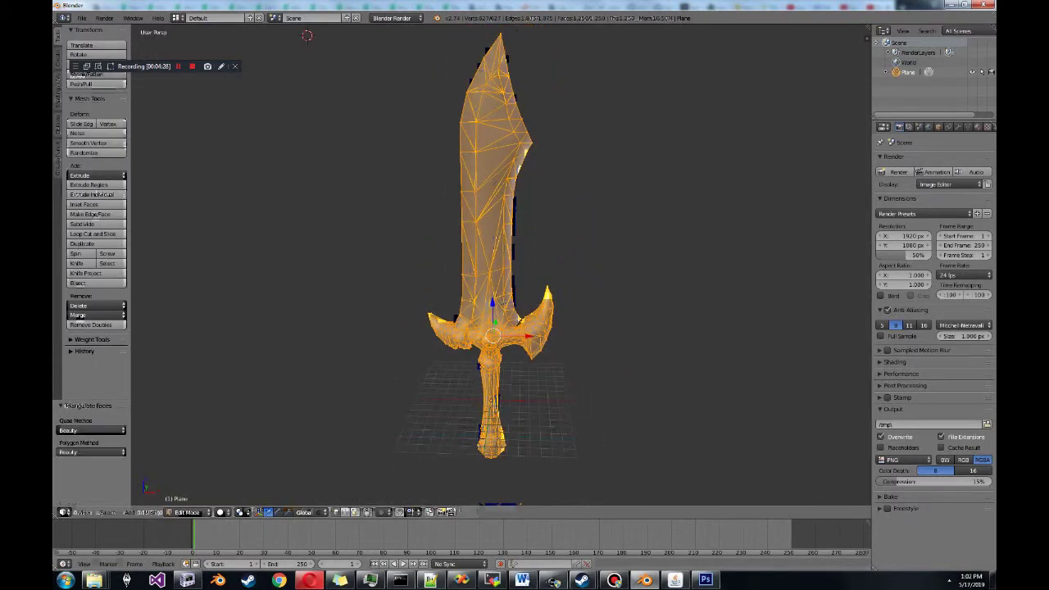
click(197, 512)
click(197, 499)
- Export the custom dagger as randomdagger.obj into the randomsword folder, overwriting the existing file
click(82, 17)
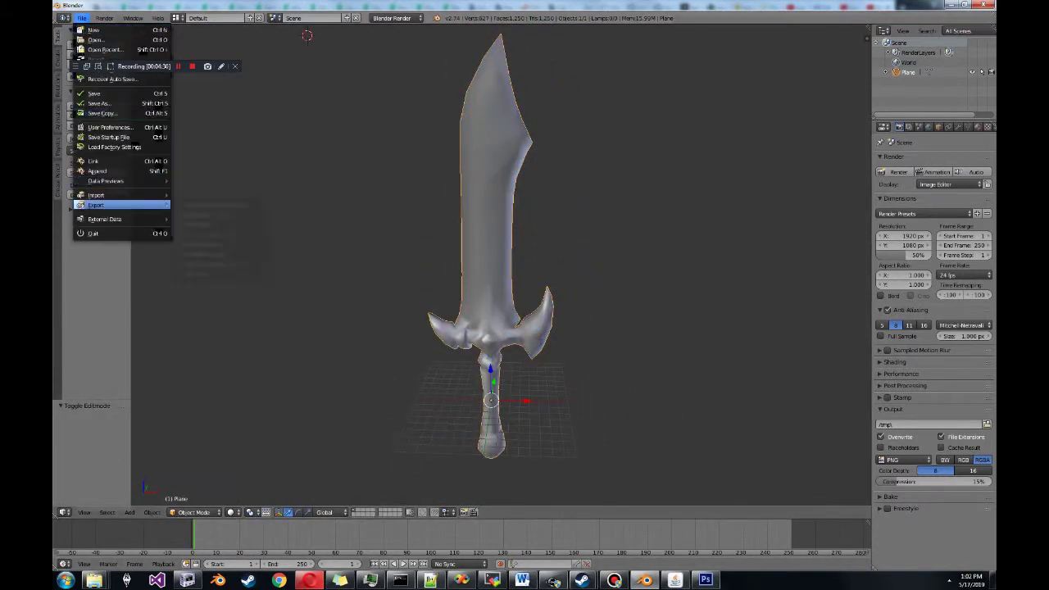
mouse_move(93, 202)
click(222, 251)
click(88, 304)
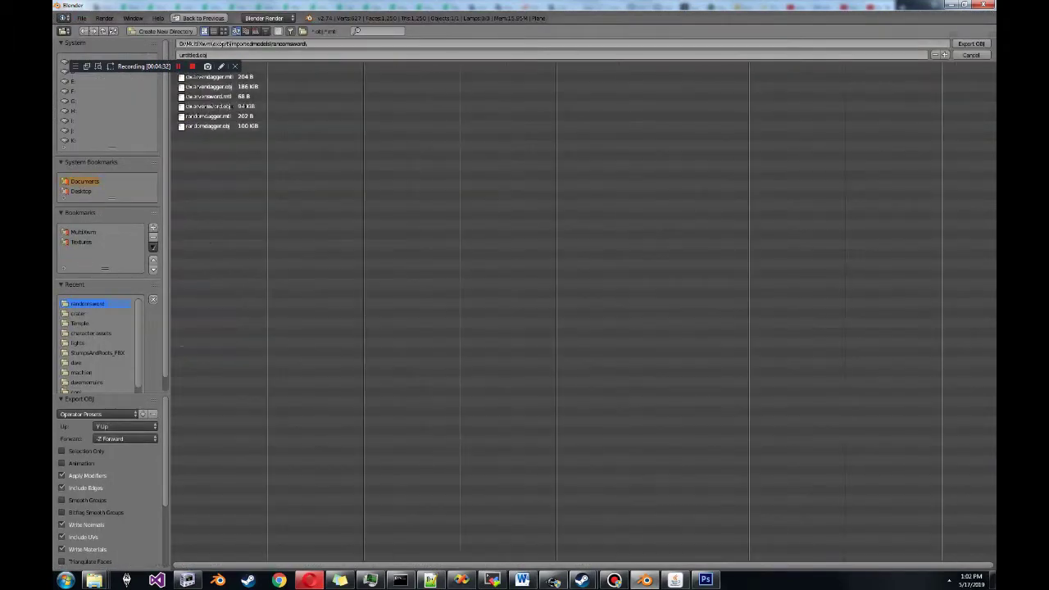
double_click(215, 126)
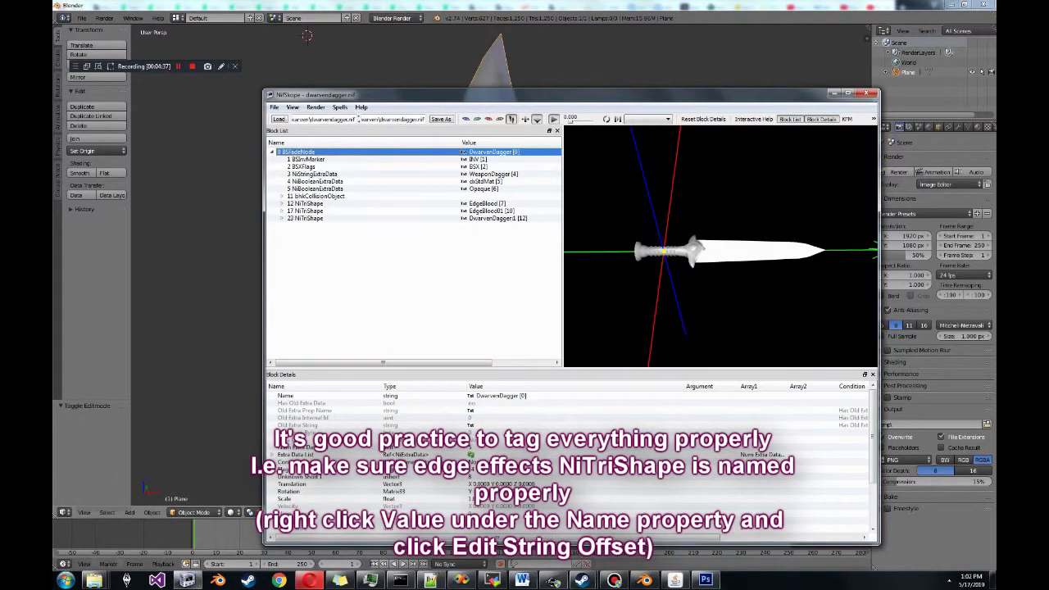
- Switch to NifSkope and import randomdagger.obj into dwarvendagger.nif
click(274, 107)
mouse_move(298, 143)
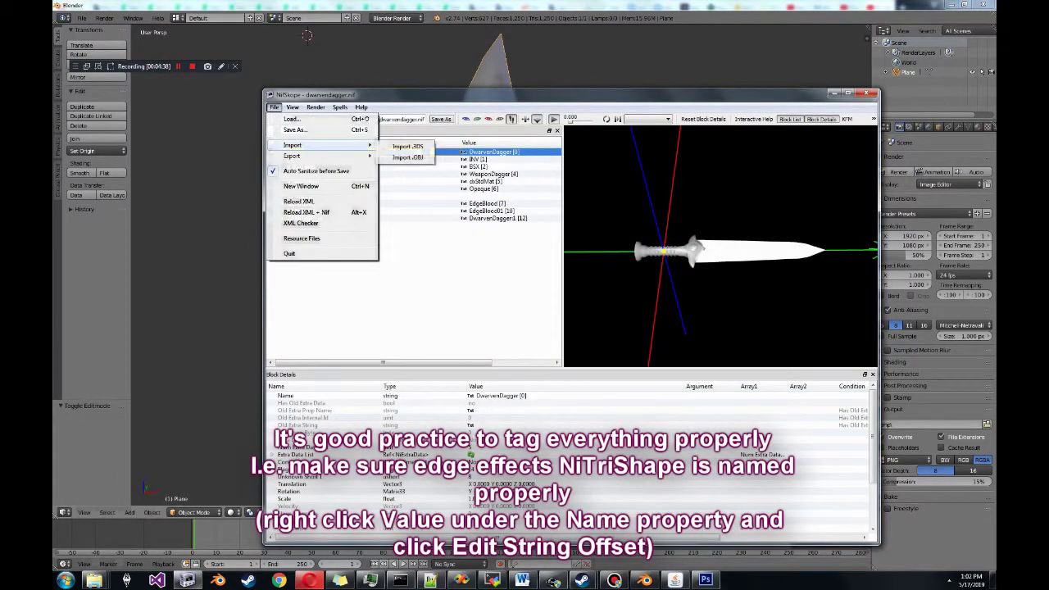
click(401, 162)
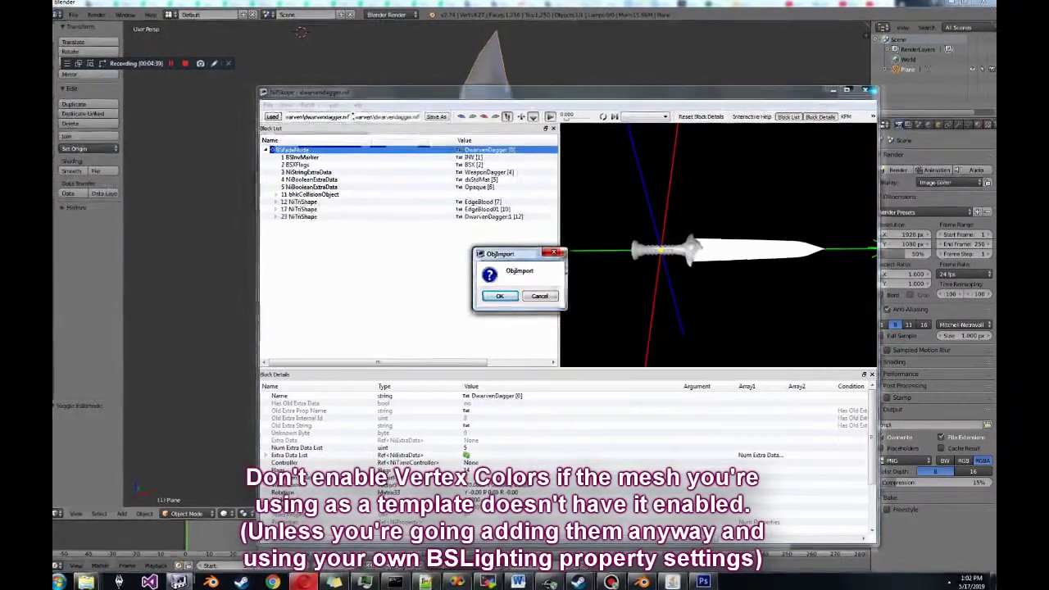
key(Return)
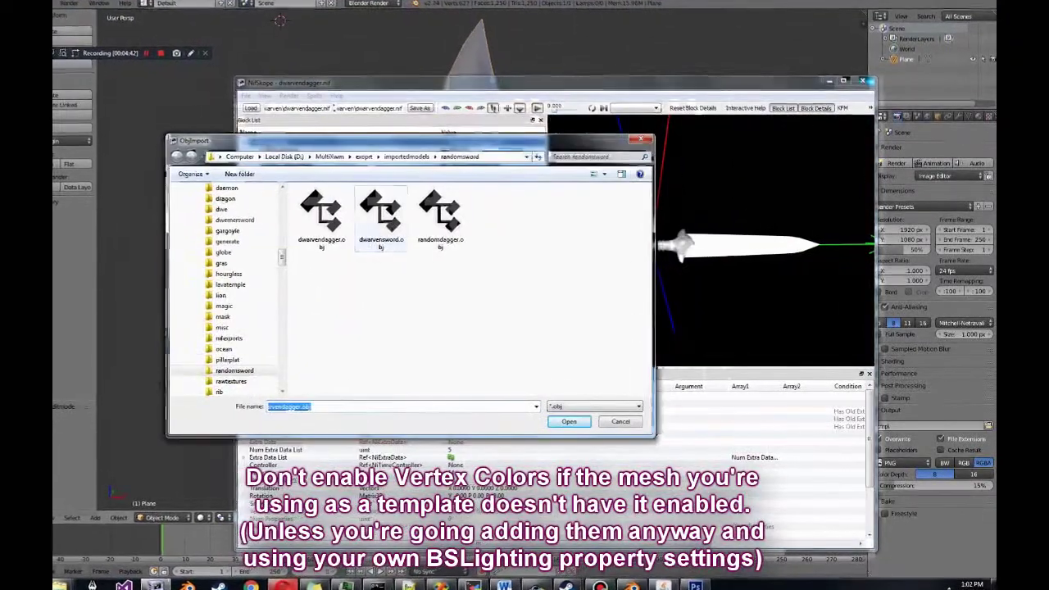
key(Return)
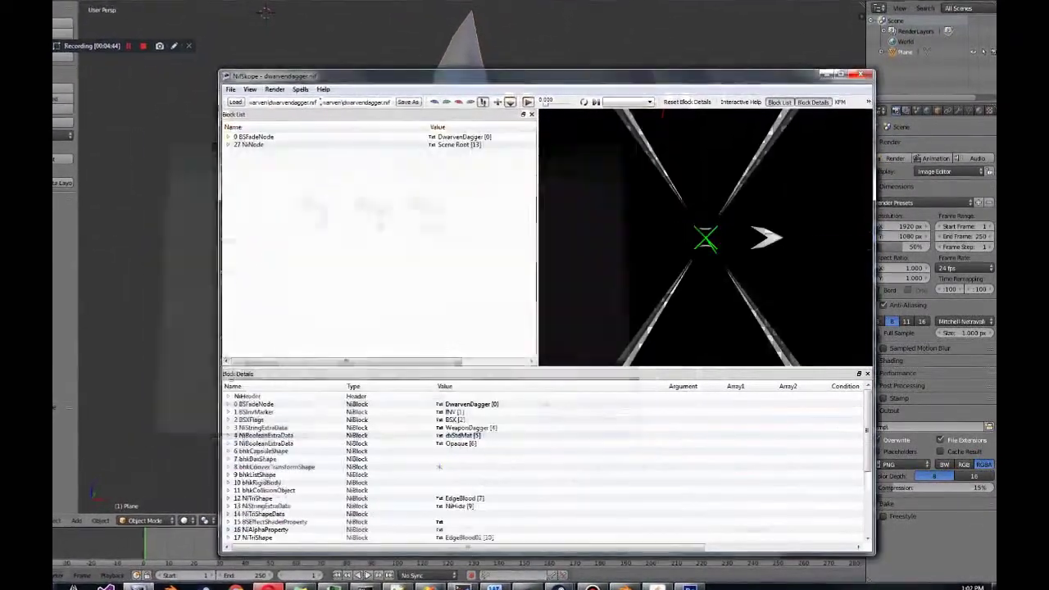
- Expand the BSFadeNode and the imported NiNode, and remove the imported shape's NiMaterialProperty block
scroll(704, 236, down, 5)
drag(703, 236, 725, 248)
scroll(709, 242, up, 4)
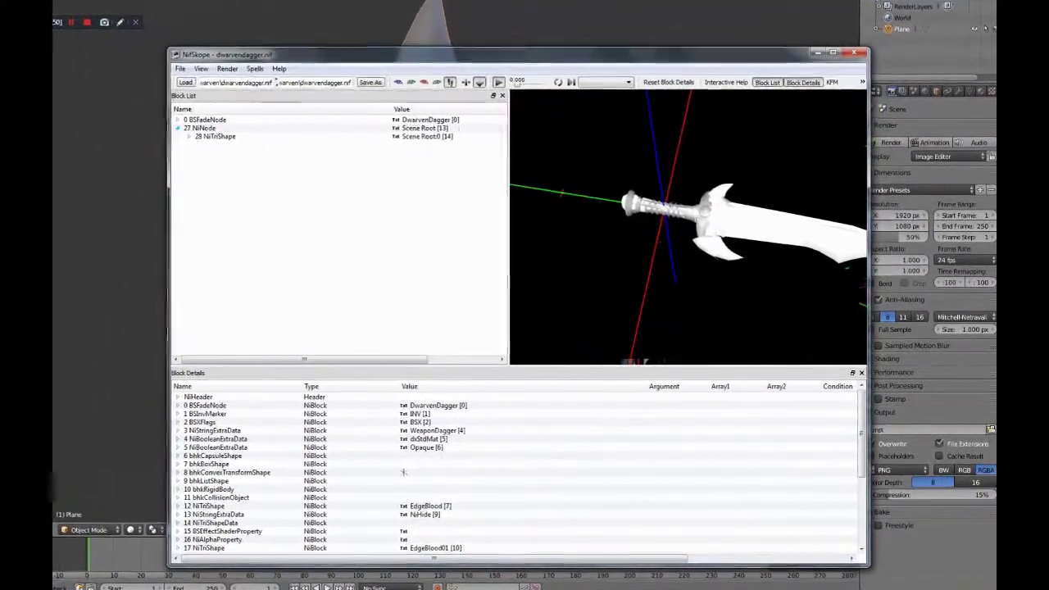
click(187, 123)
click(181, 210)
click(225, 227)
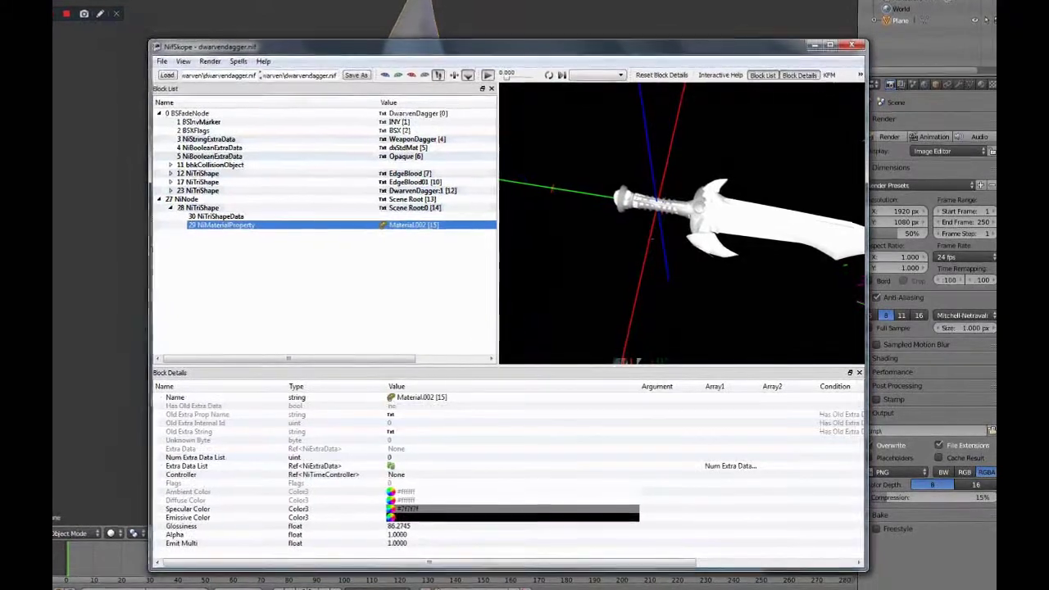
key(ctrl+Delete)
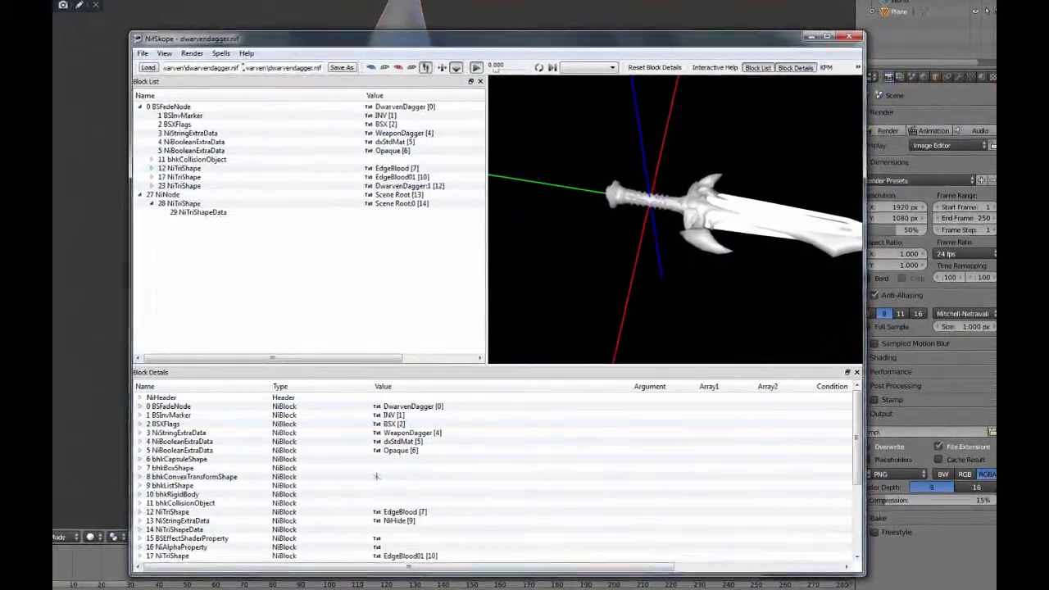
- Copy the imported shape's NiTriShapeData block and try to paste it over the NiTriShapeData of the original DwarvenDagger:1 shape
click(162, 189)
click(193, 193)
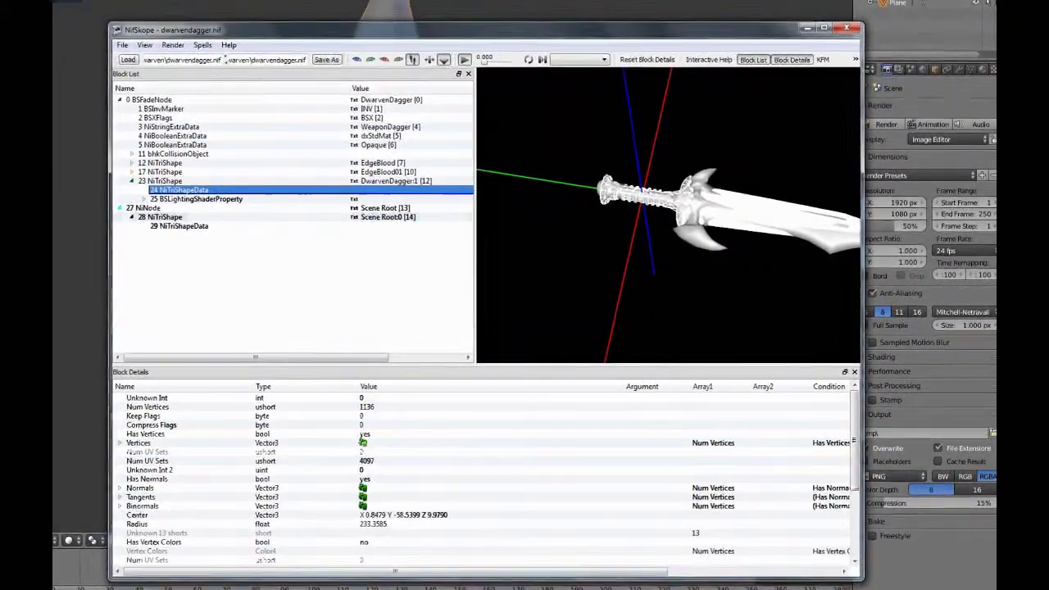
click(154, 201)
middle_drag(665, 213, 632, 211)
key(Down)
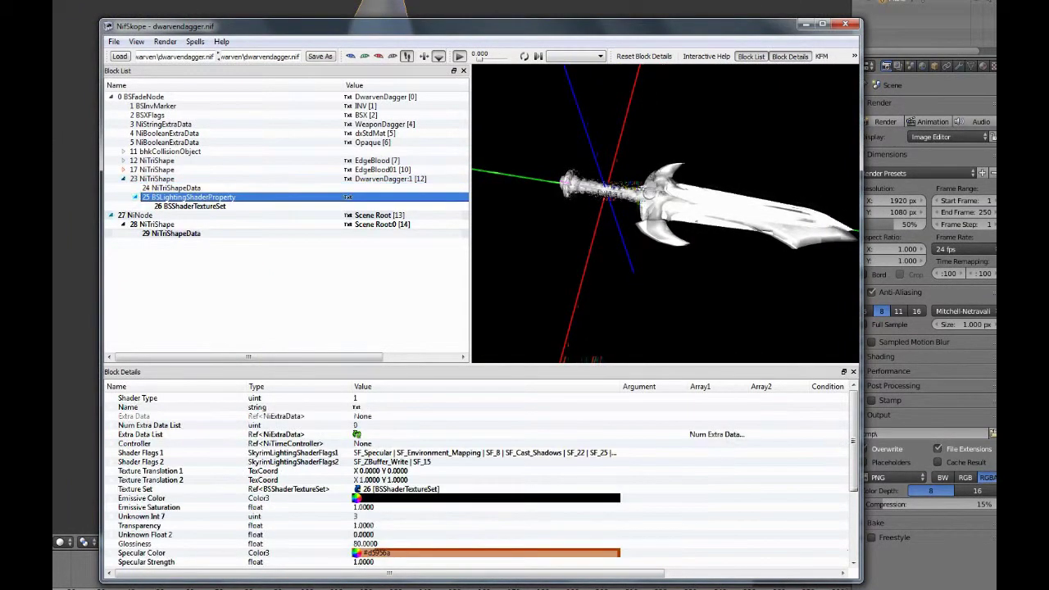
right_click(170, 234)
mouse_move(200, 269)
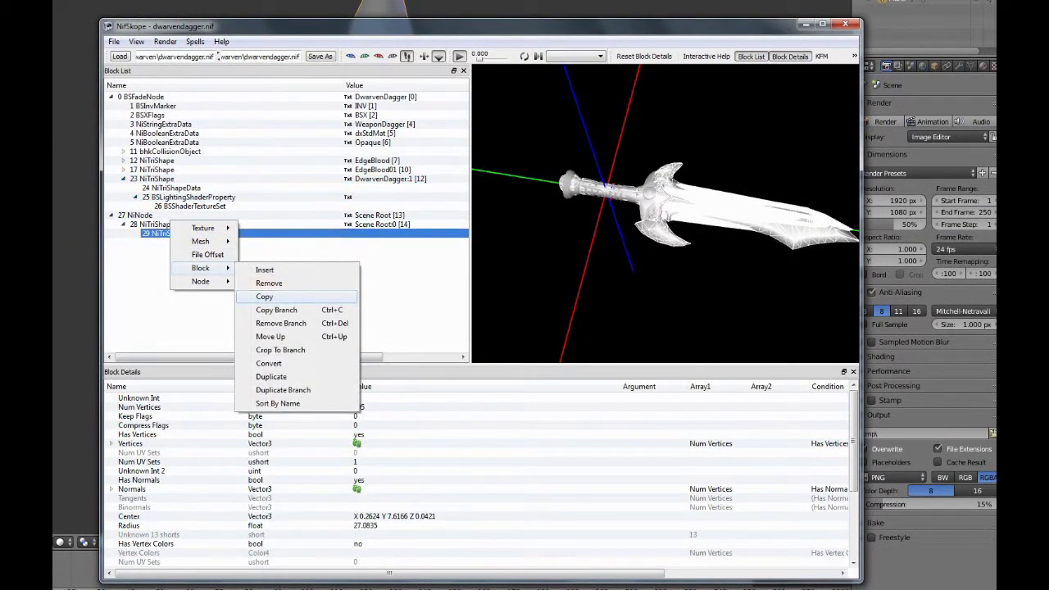
click(266, 297)
right_click(205, 187)
mouse_move(236, 219)
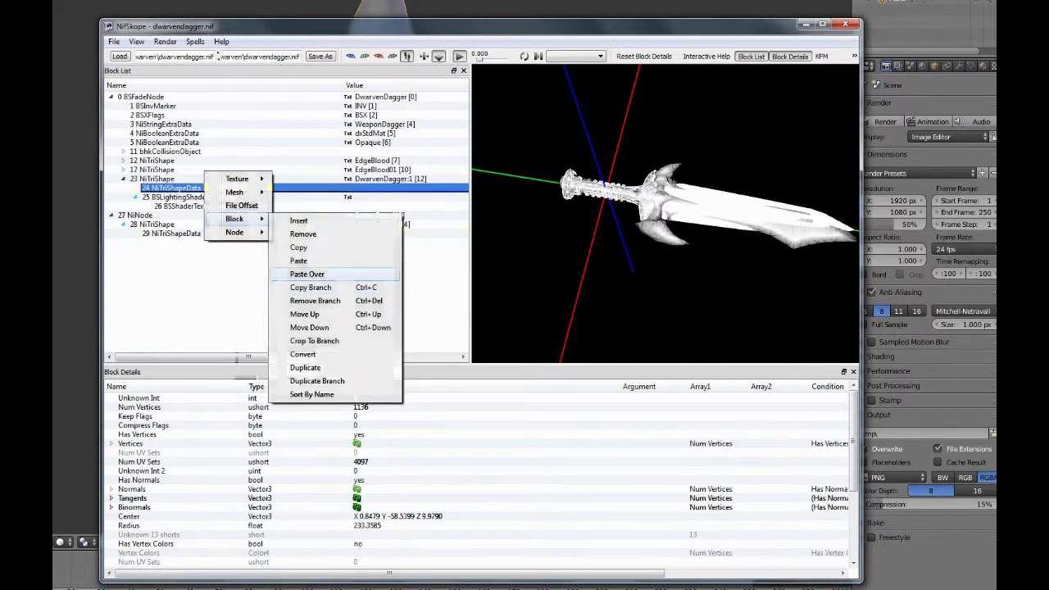
click(306, 274)
- Compare the transforms of the DwarvenDagger:1 and EdgeBlood01 shapes, and expand the BSFadeNode's Children list
click(157, 178)
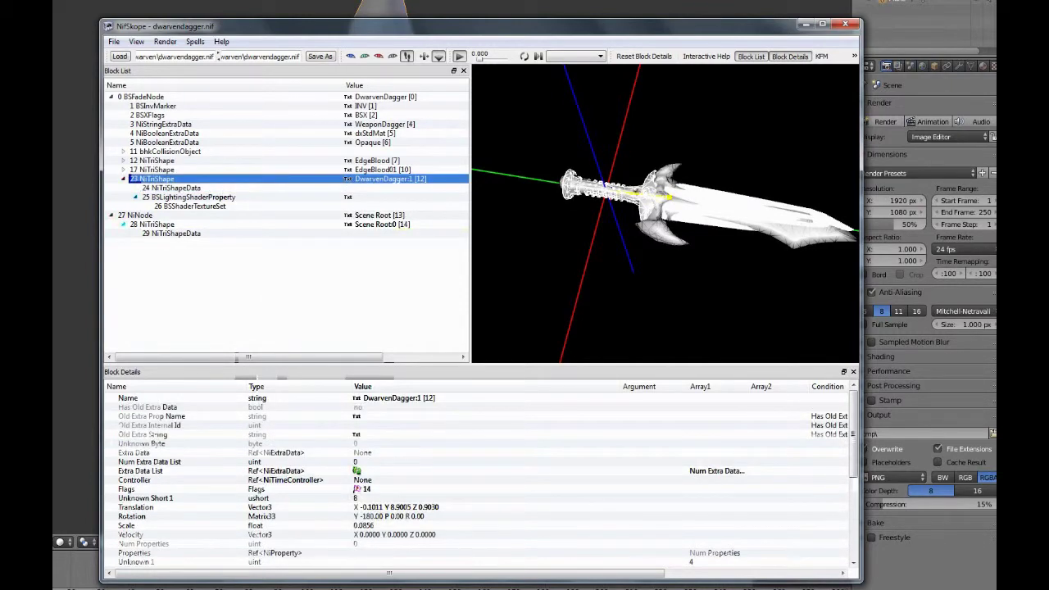
scroll(482, 479, down, 4)
scroll(482, 480, up, 2)
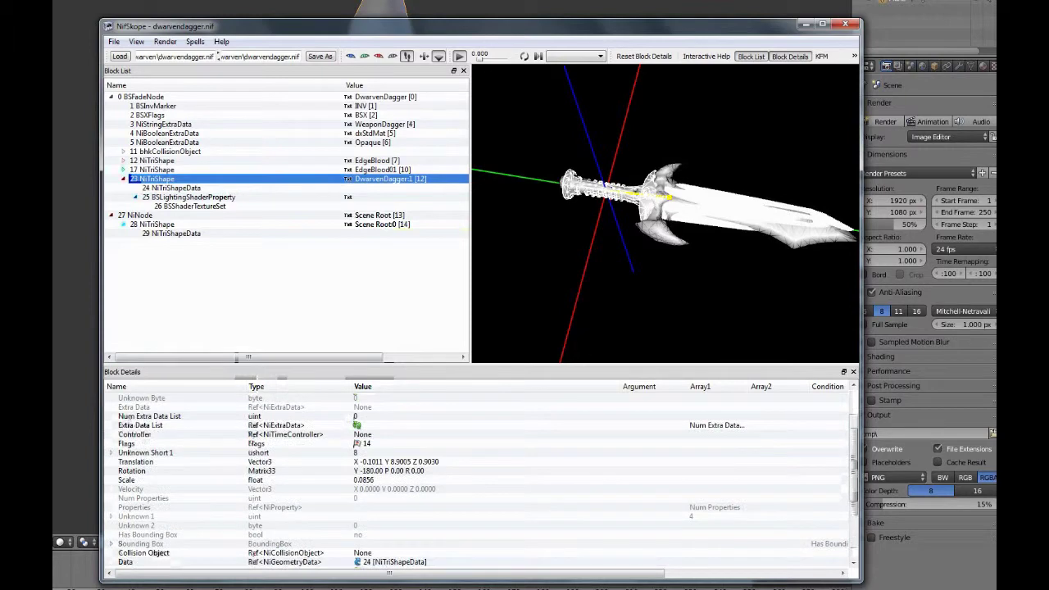
click(156, 170)
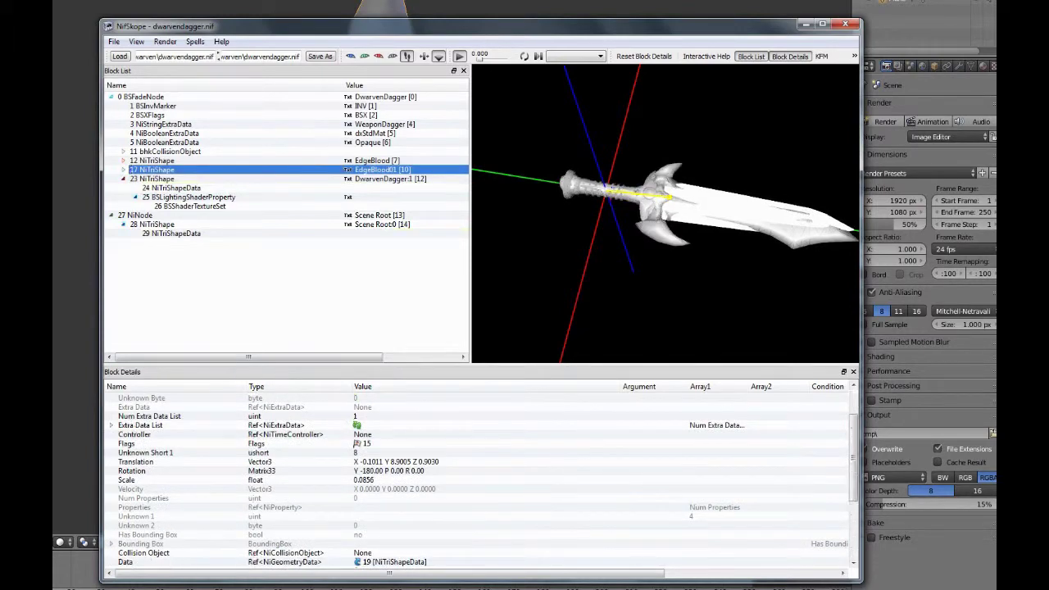
click(144, 97)
scroll(482, 480, down, 1)
click(111, 545)
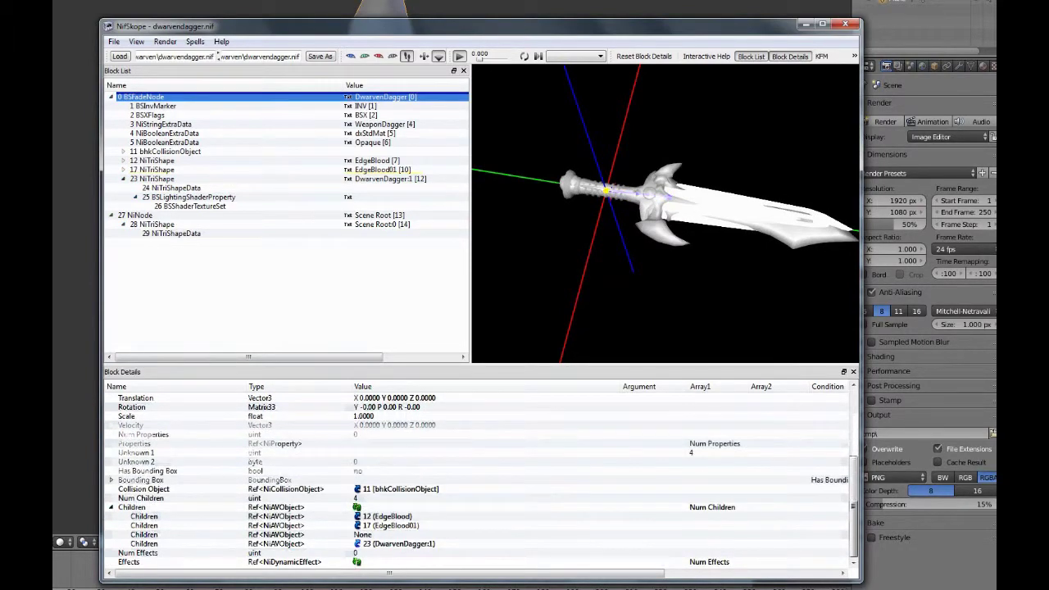
- Examine the DwarvenDagger:1 shape's triangle data and its Translation, Rotation and Scale values without changing them
click(157, 178)
click(176, 188)
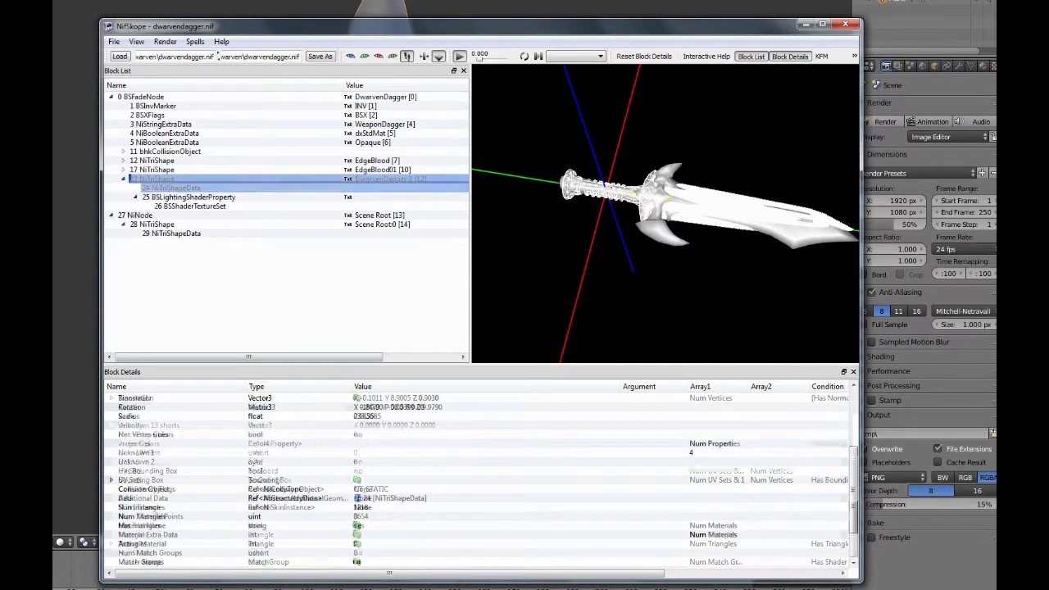
scroll(482, 482, up, 1)
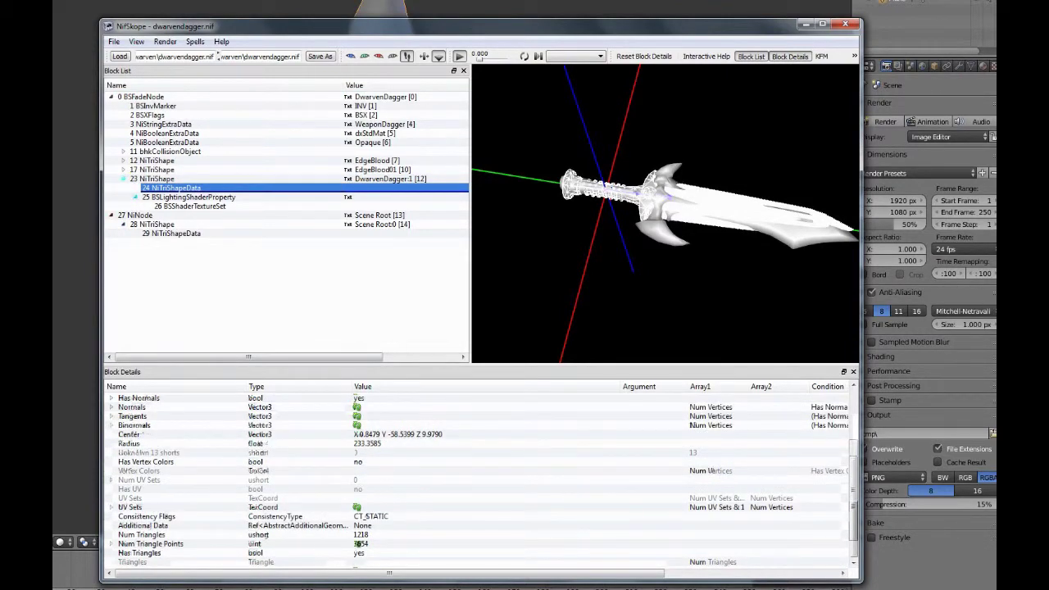
click(156, 178)
double_click(364, 443)
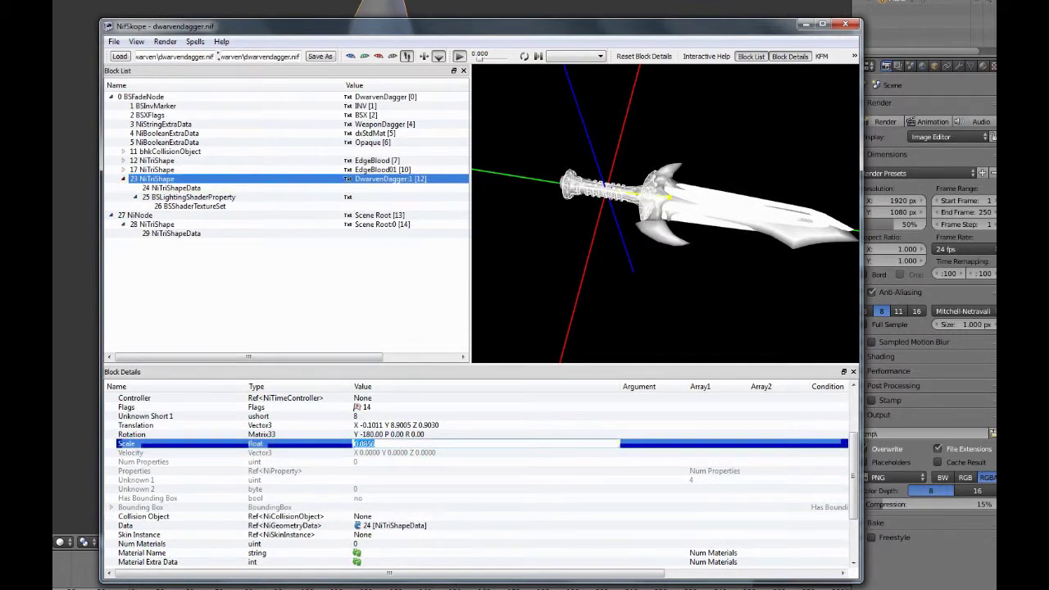
click(381, 434)
double_click(382, 425)
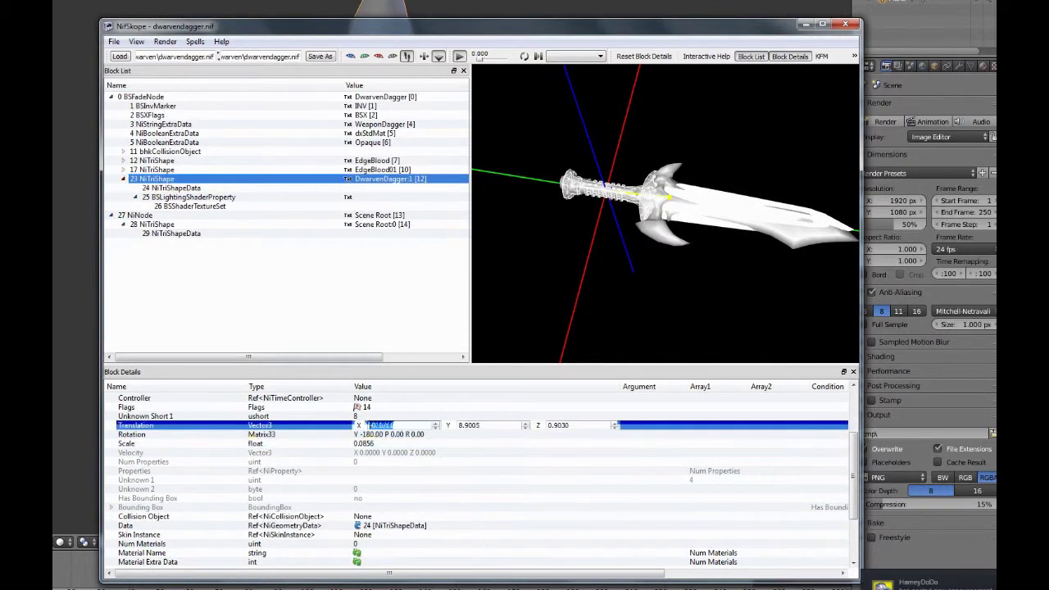
click(382, 434)
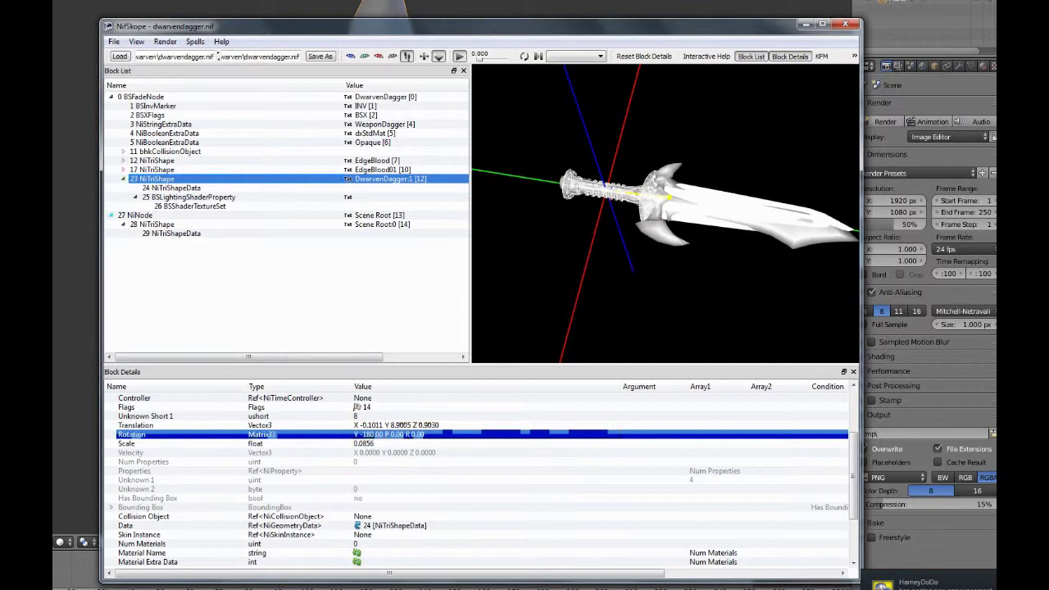
click(377, 443)
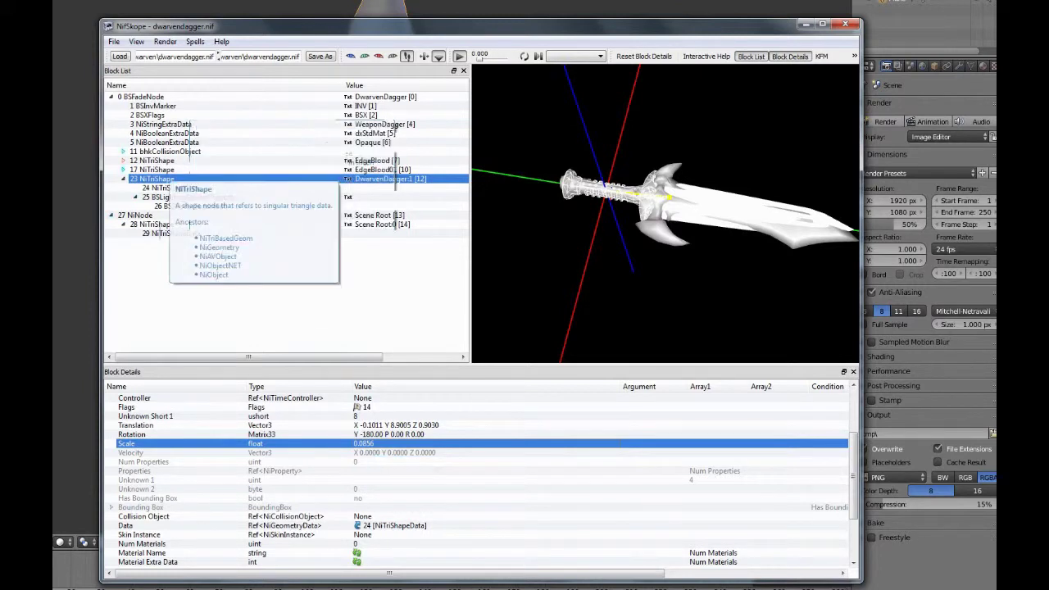
click(168, 170)
click(167, 179)
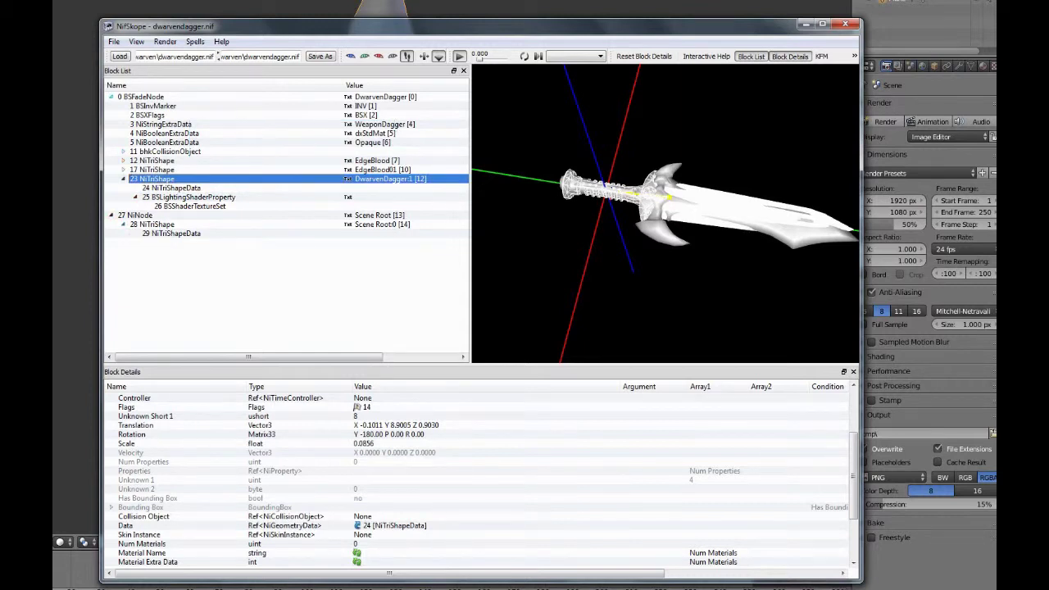
- Relink the BSFadeNode's last child entry to block 28, replacing the DwarvenDagger:1 shape with the imported one
click(146, 97)
scroll(482, 480, down, 1)
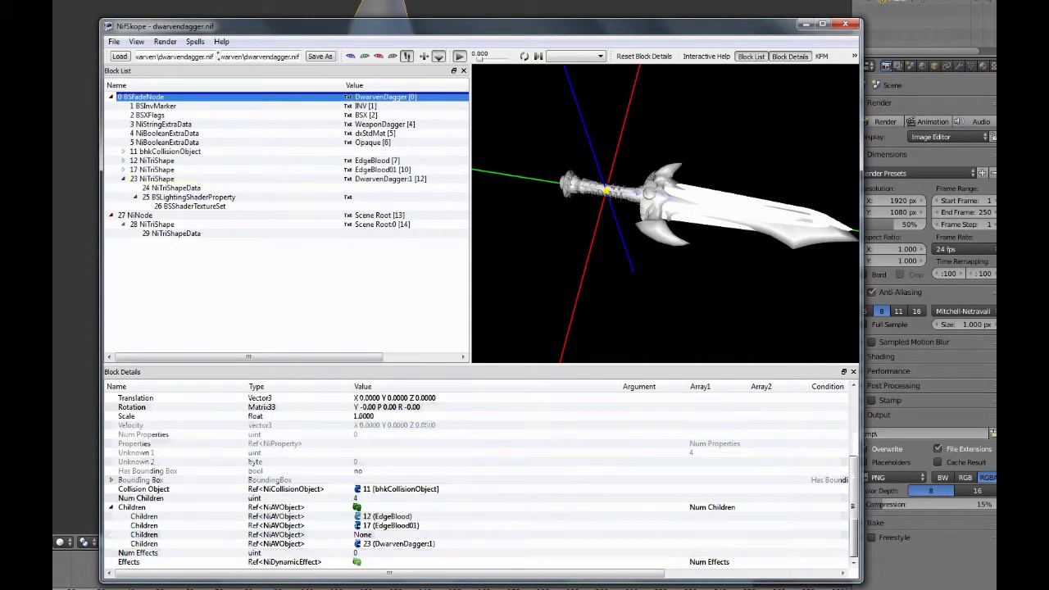
double_click(399, 544)
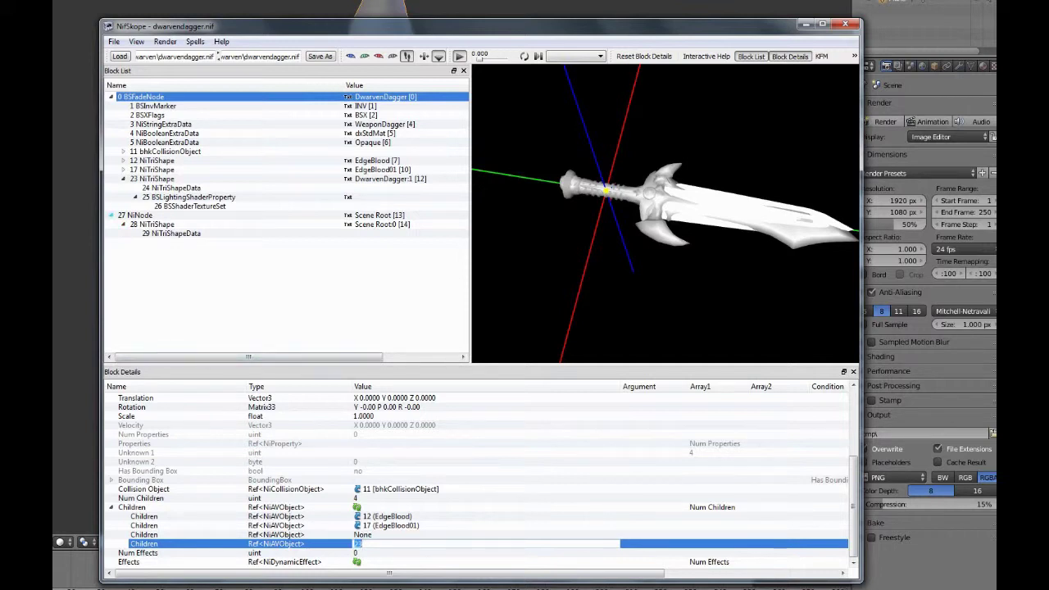
text(28)
key(Return)
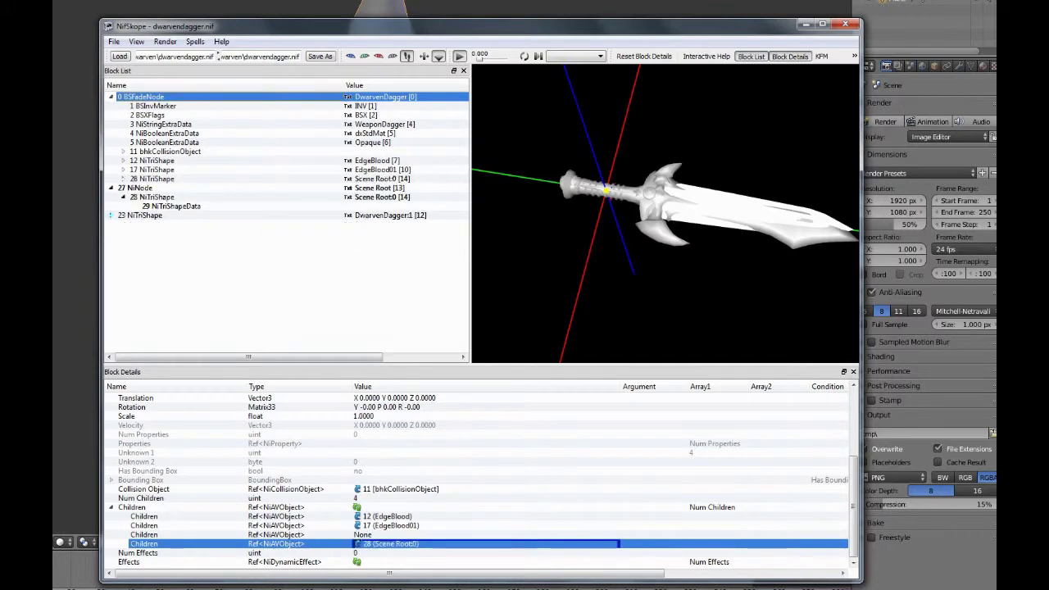
- Set Num UV Sets to 4097 in the NiTriShapeData of the imported Scene Root:0 shape
click(141, 189)
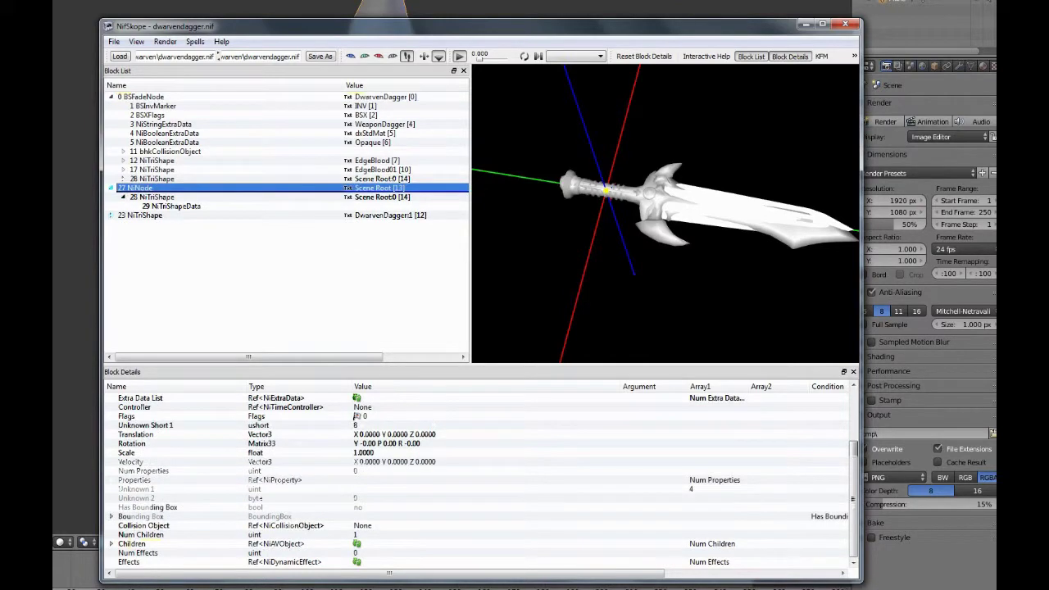
click(155, 179)
click(110, 189)
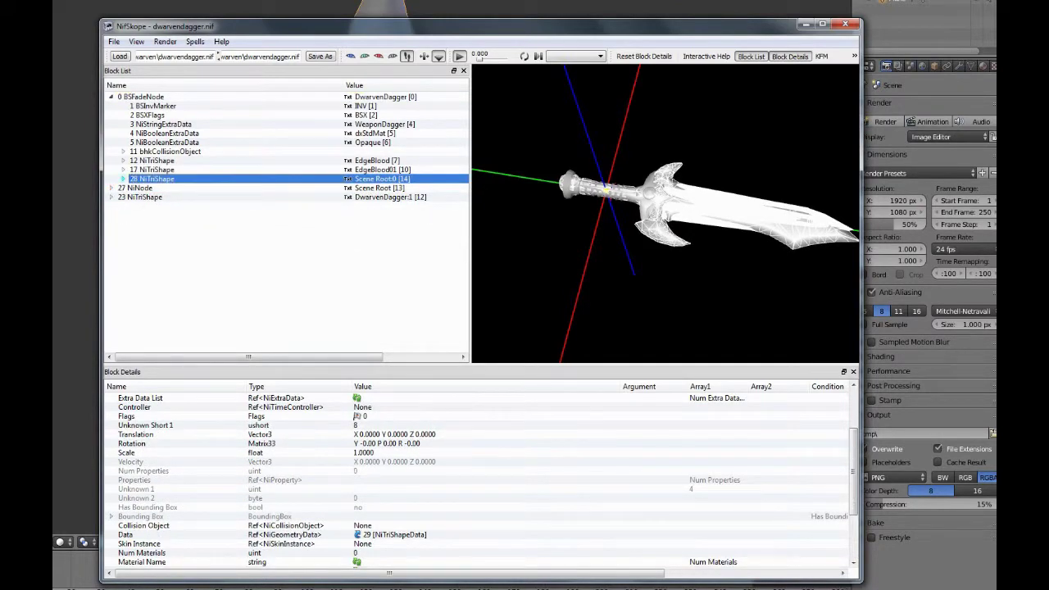
click(123, 178)
click(176, 188)
click(111, 205)
scroll(365, 446, up, 1)
double_click(361, 416)
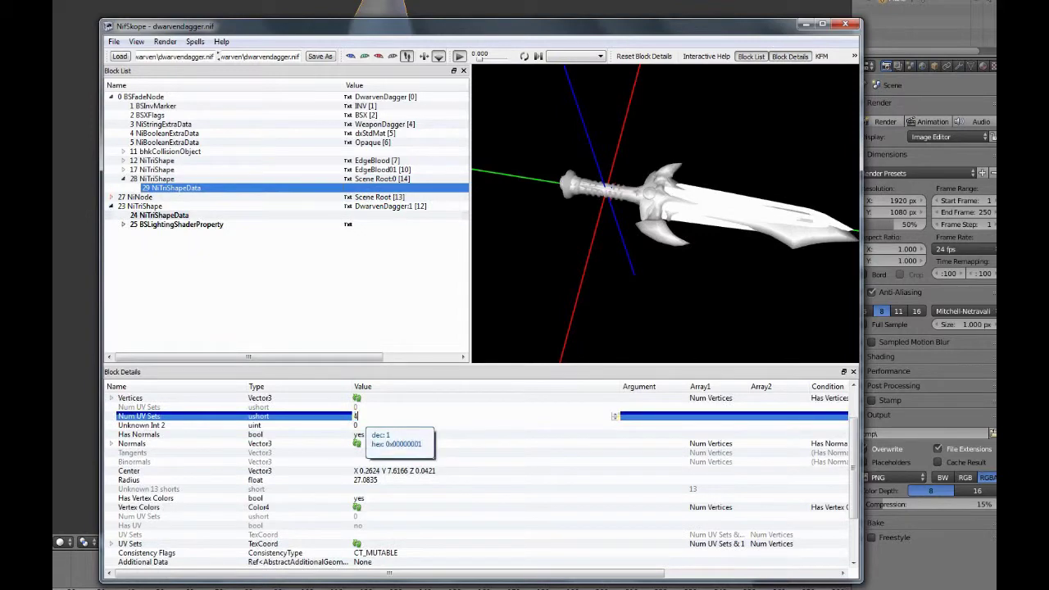
text(4097)
key(Return)
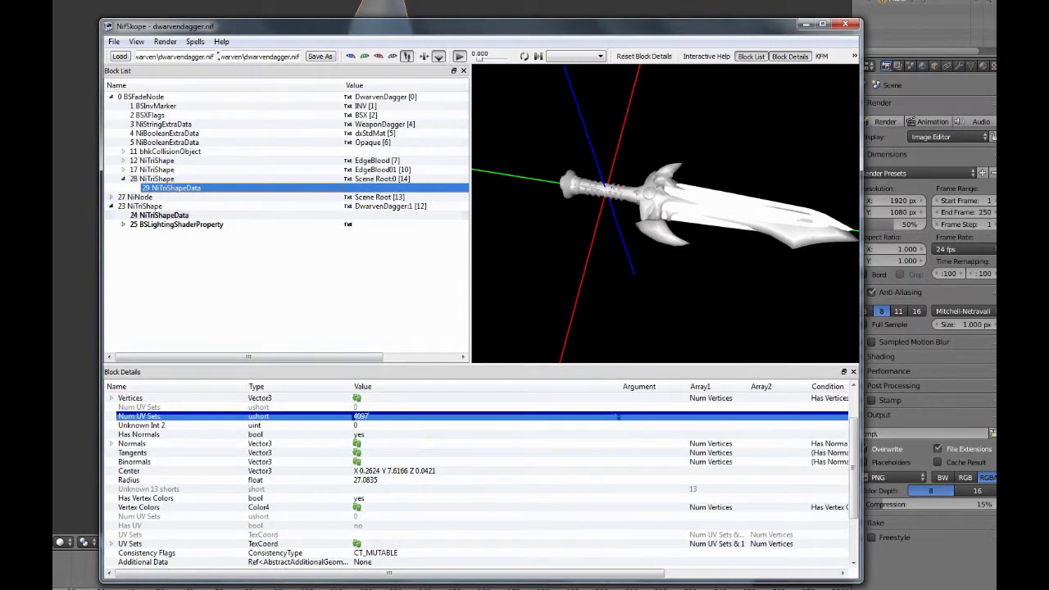
- Update the tangent space of the imported Scene Root:0 shape's mesh and check its NiTriShapeData
right_click(201, 186)
mouse_move(238, 195)
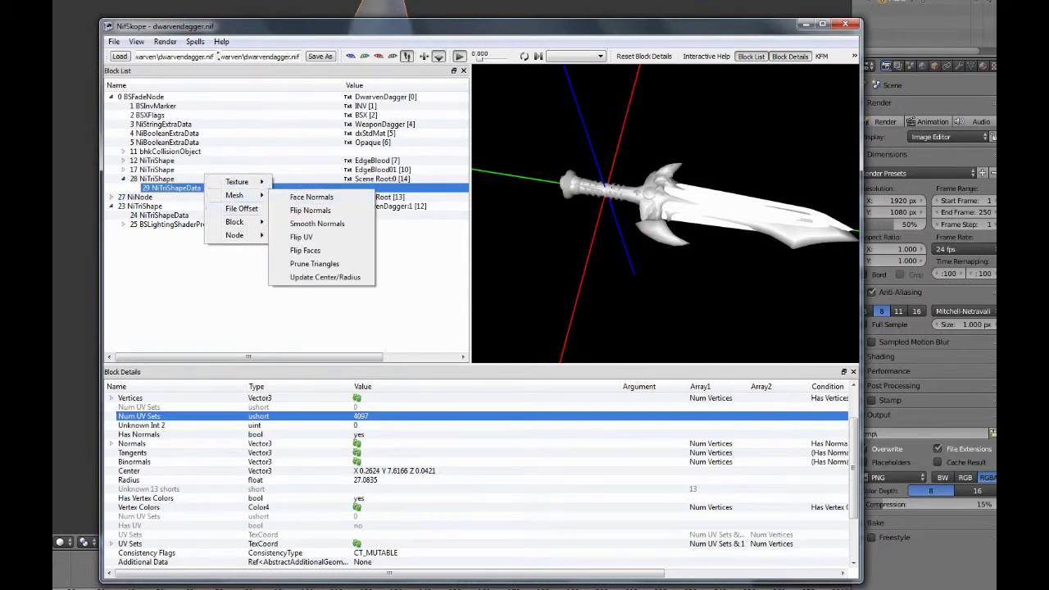
right_click(156, 176)
mouse_move(201, 196)
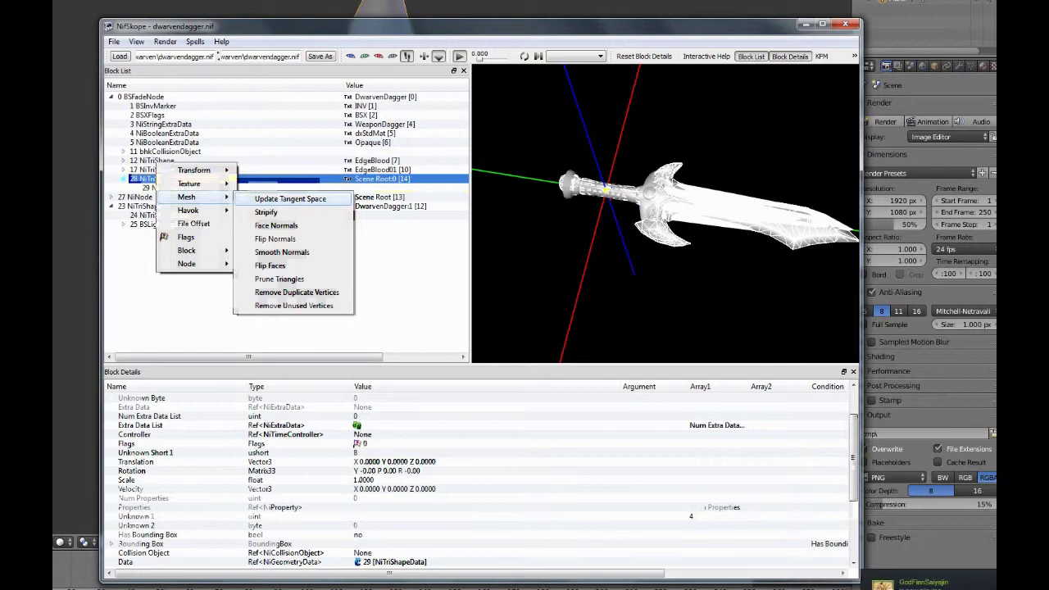
click(290, 199)
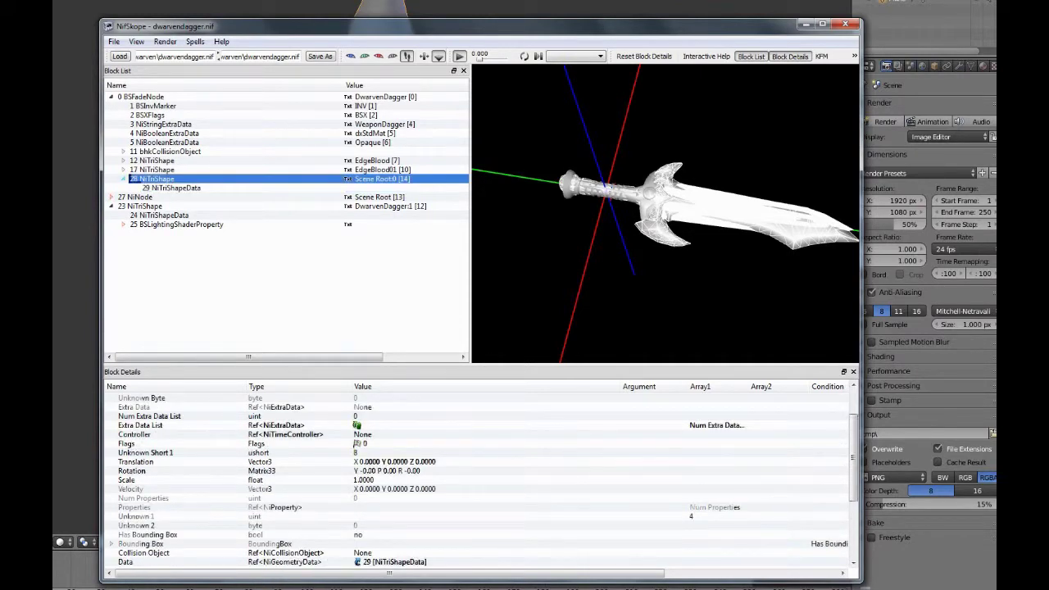
right_click(186, 179)
click(141, 198)
click(172, 189)
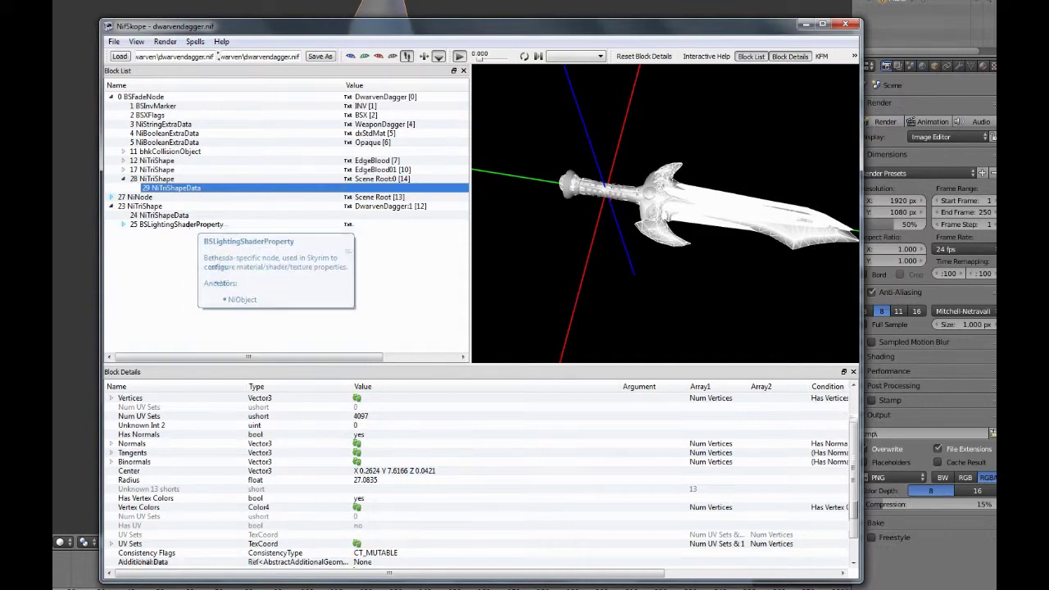
- Link the imported shape's first Properties entry to block 25, the original dagger's BSLightingShaderProperty
click(173, 180)
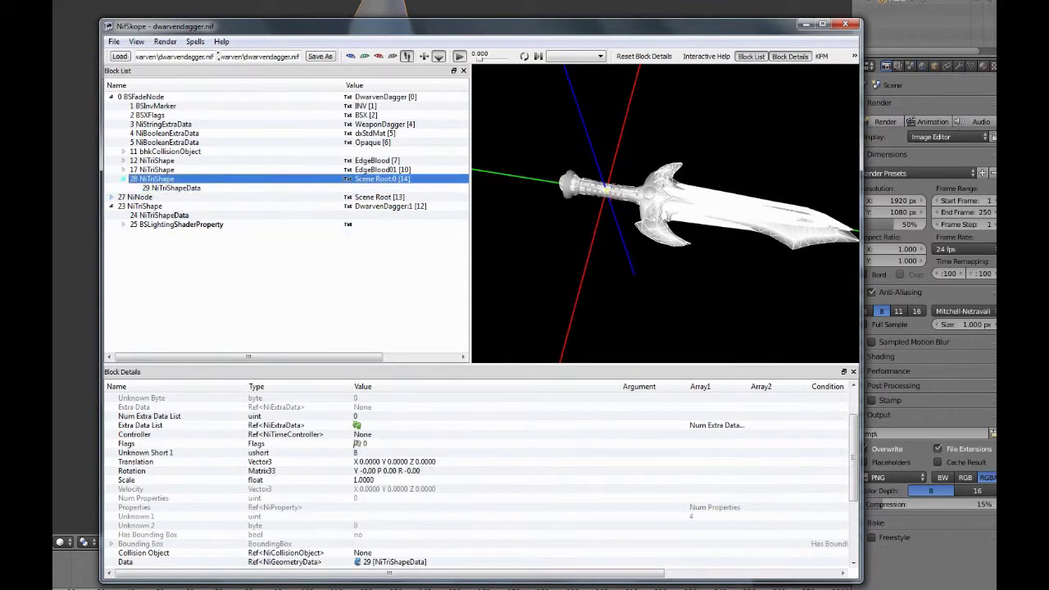
click(171, 207)
click(170, 215)
click(155, 178)
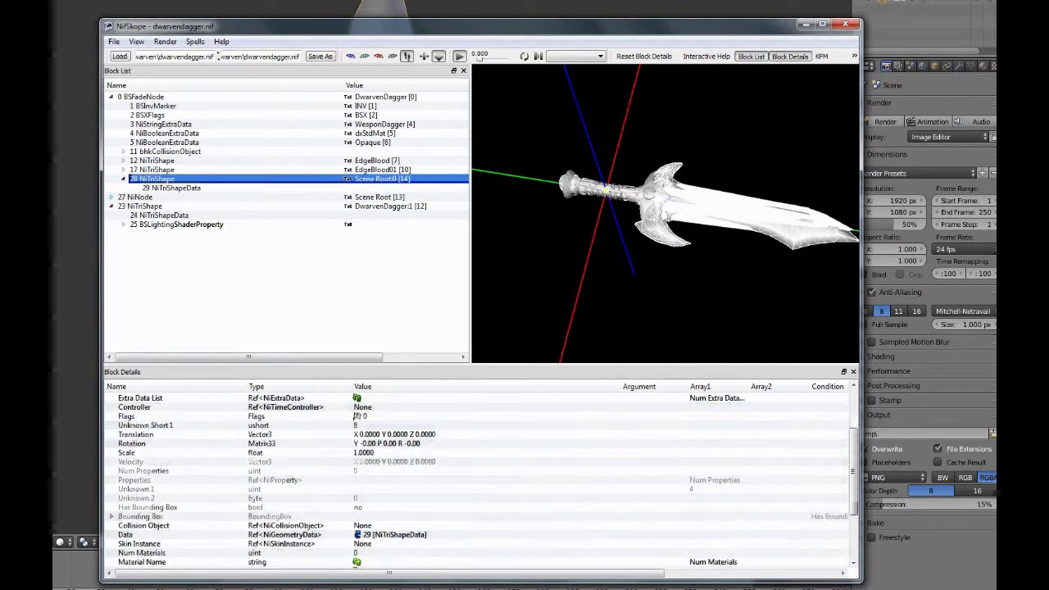
double_click(363, 553)
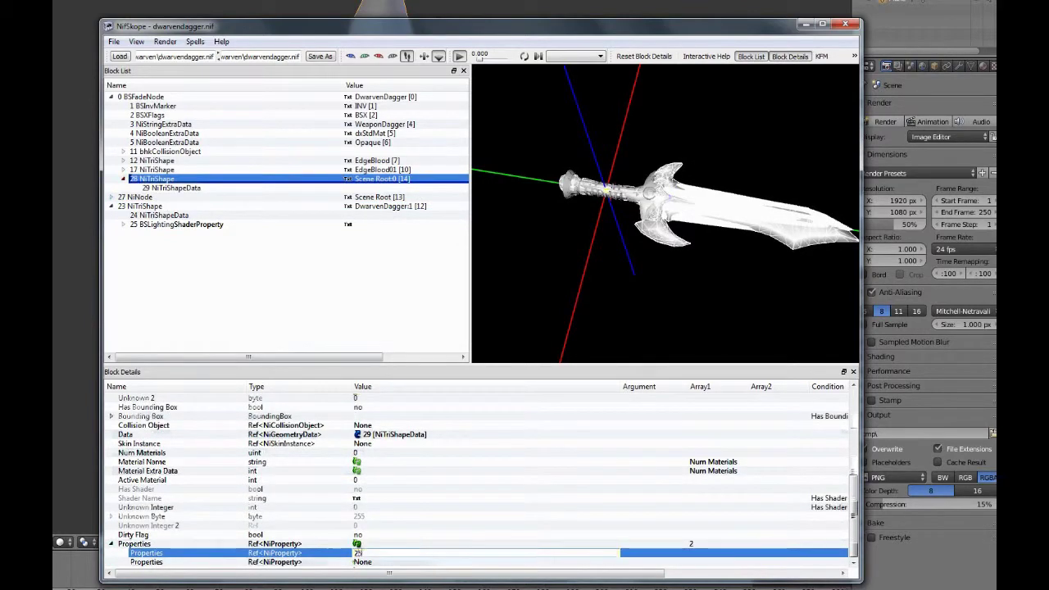
text(25)
key(Return)
- Examine the imported shape's linked BSLightingShaderProperty and list the texture paths in its BSShaderTextureSet
click(192, 197)
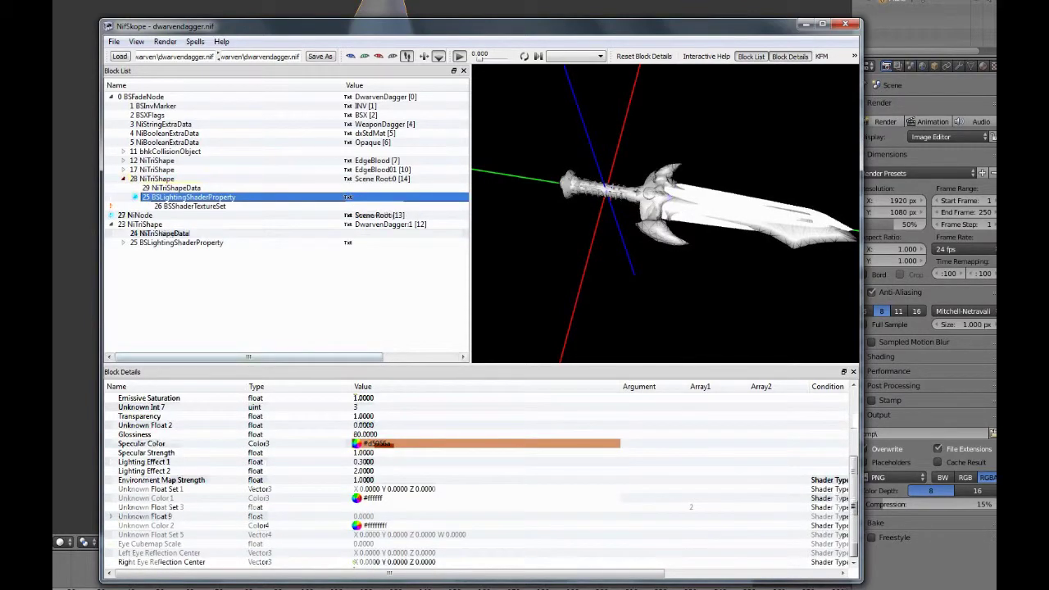
click(156, 178)
click(164, 233)
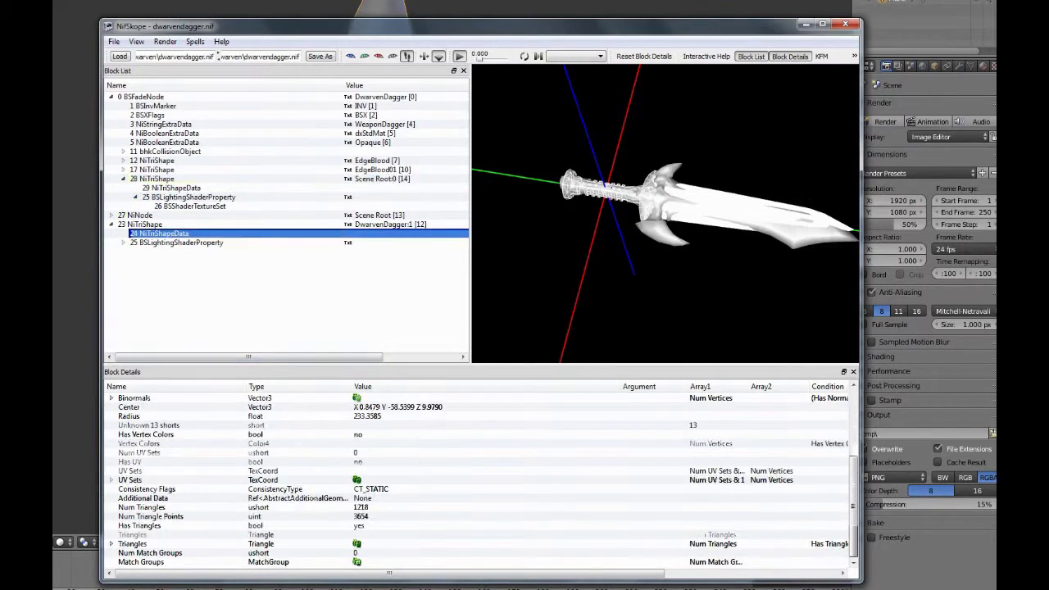
click(145, 225)
click(180, 243)
click(194, 207)
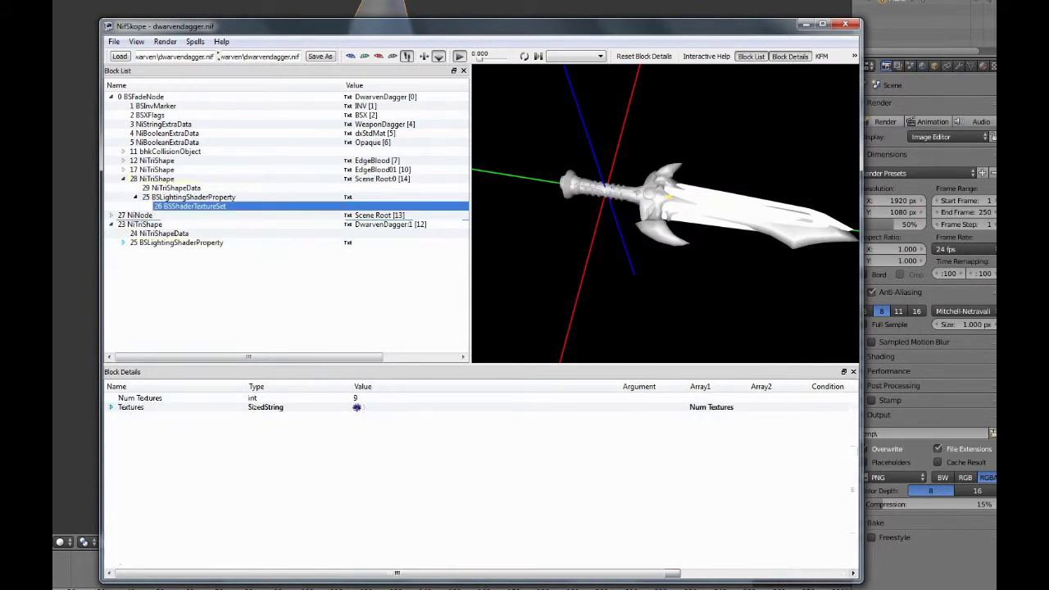
click(111, 407)
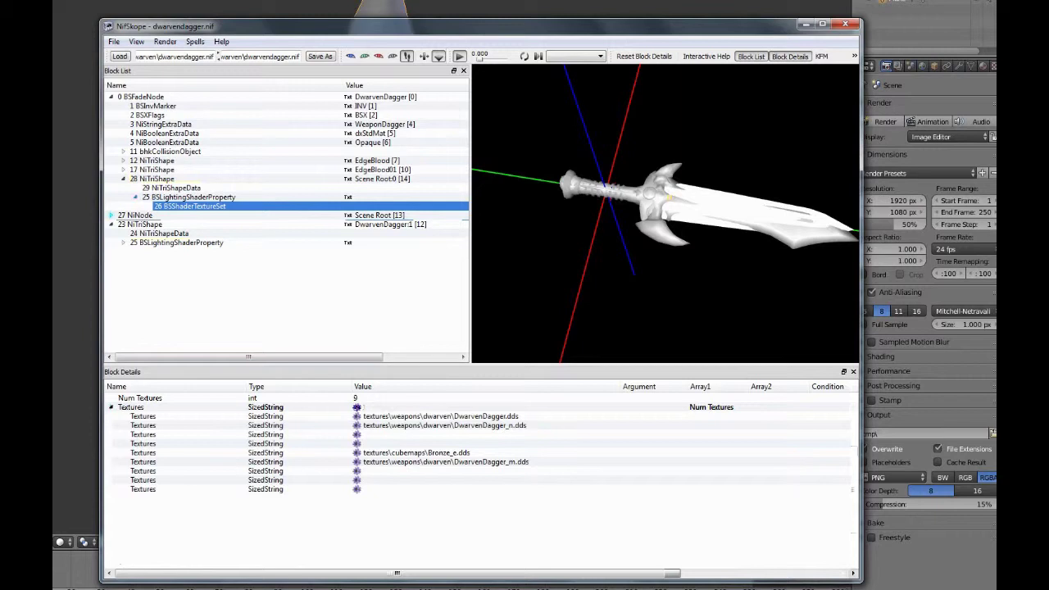
- Delete the original DwarvenDagger:1 shape and the leftover Scene Root NiNode from the block list
click(145, 225)
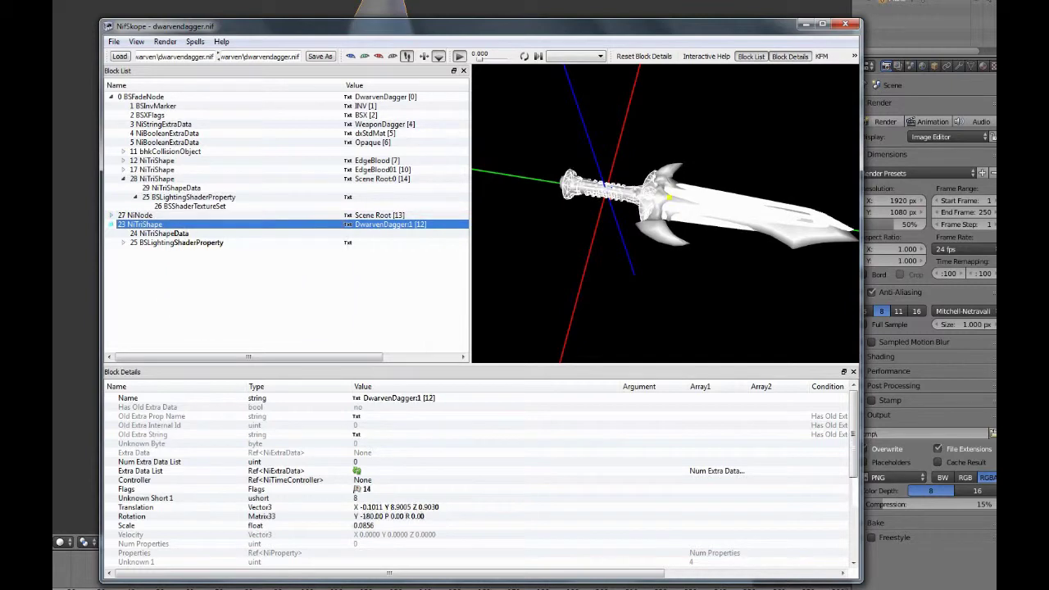
key(ctrl+Delete)
click(111, 188)
click(140, 189)
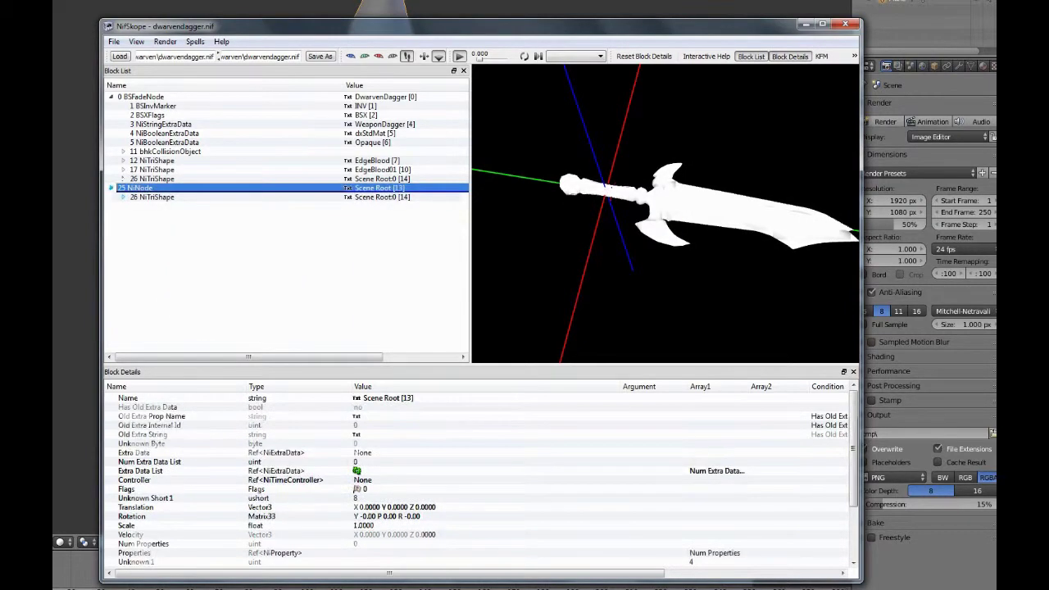
key(ctrl+Delete)
- Expand the imported Scene Root:0 shape, examine its mesh data and texture set, and inspect the dagger in the viewport
click(156, 179)
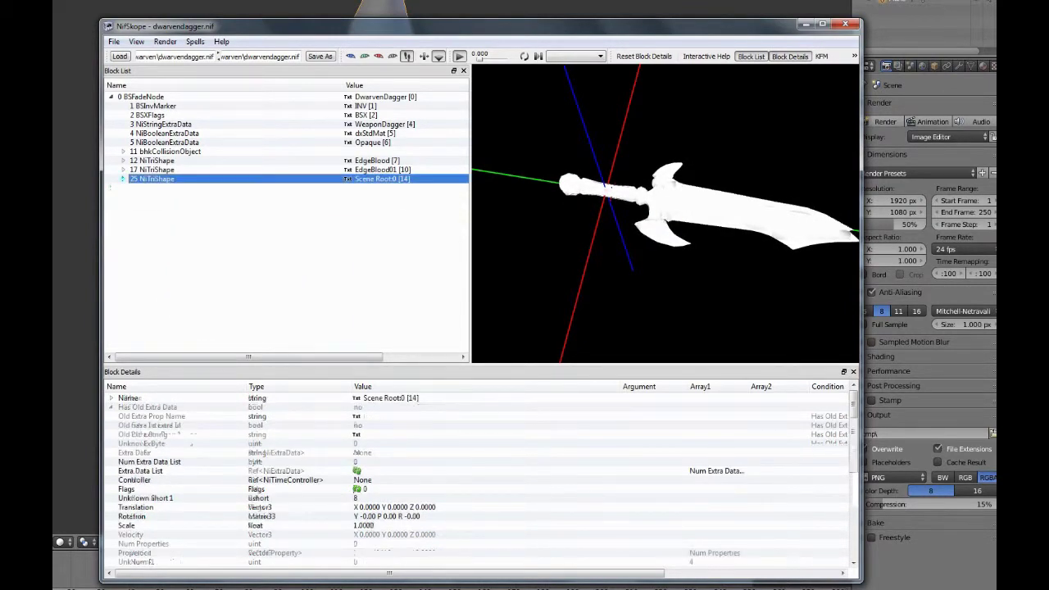
click(123, 179)
click(135, 197)
click(170, 188)
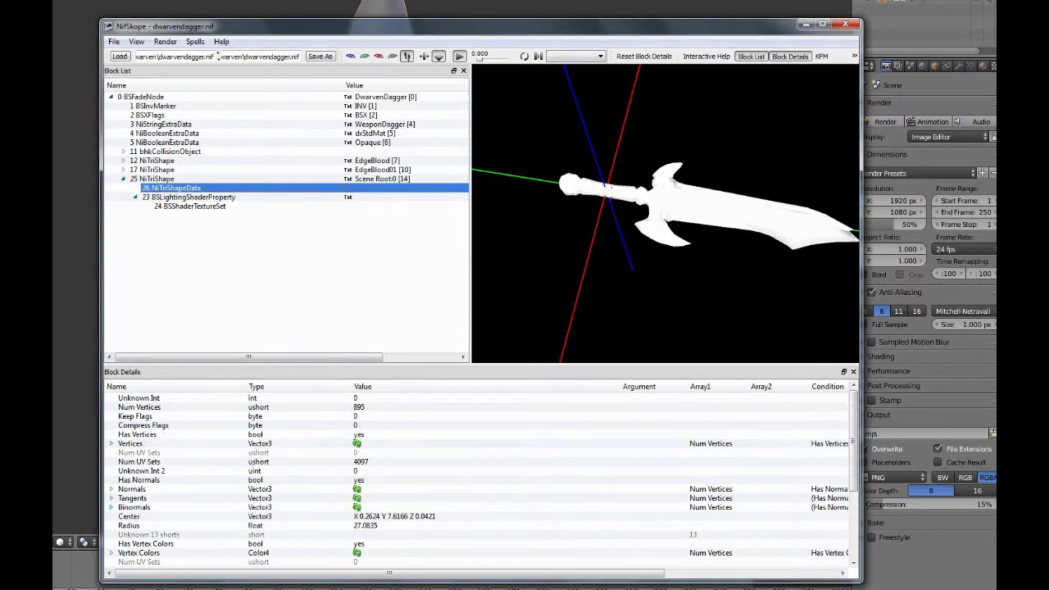
click(195, 206)
drag(665, 213, 639, 218)
scroll(666, 213, up, 5)
scroll(666, 214, down, 3)
- Expand the EdgeBlood01 shape and examine its child blocks, including NiStringExtraData and NiTriShapeData, against the imported shape
click(157, 170)
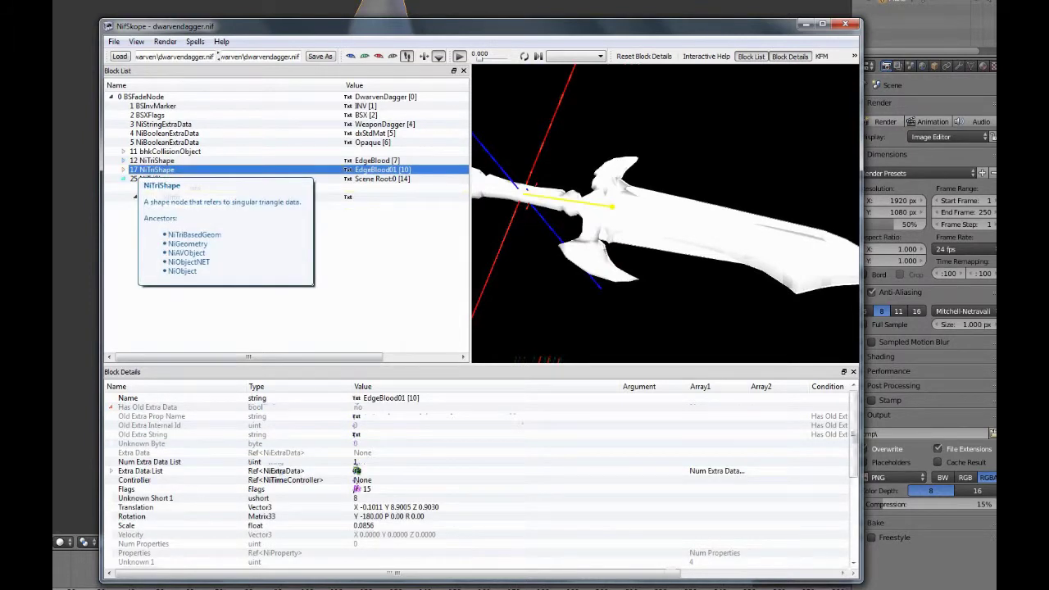
click(123, 170)
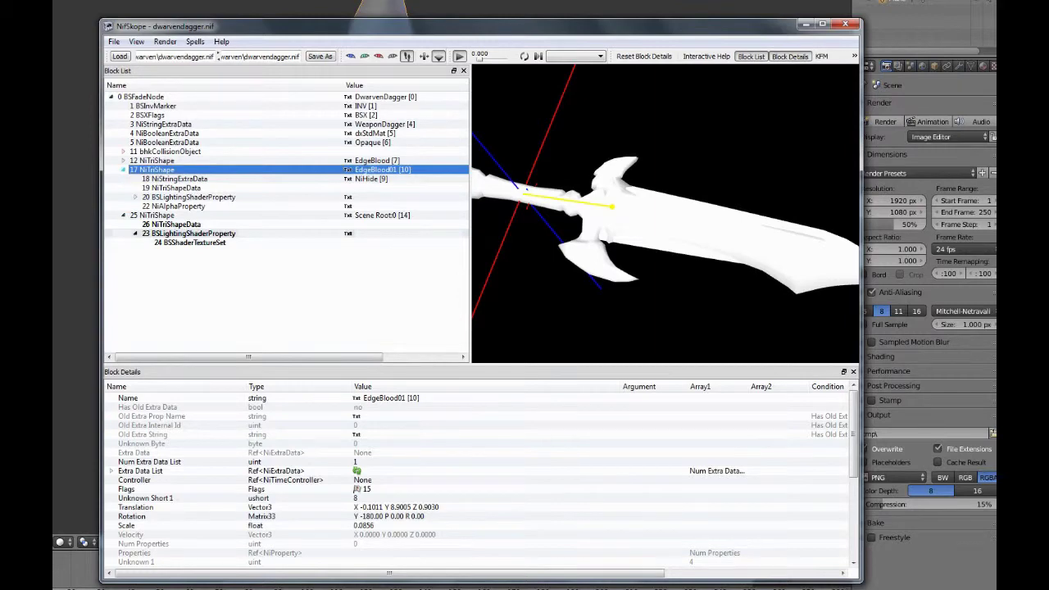
click(178, 178)
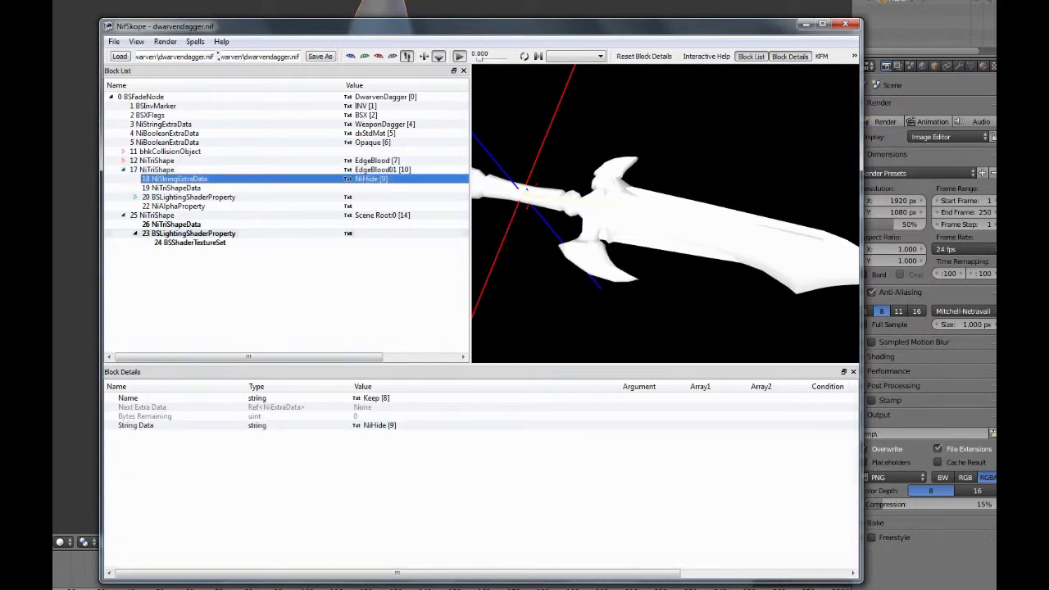
click(158, 170)
click(179, 178)
click(176, 188)
key(Down)
key(Down)
key(Down)
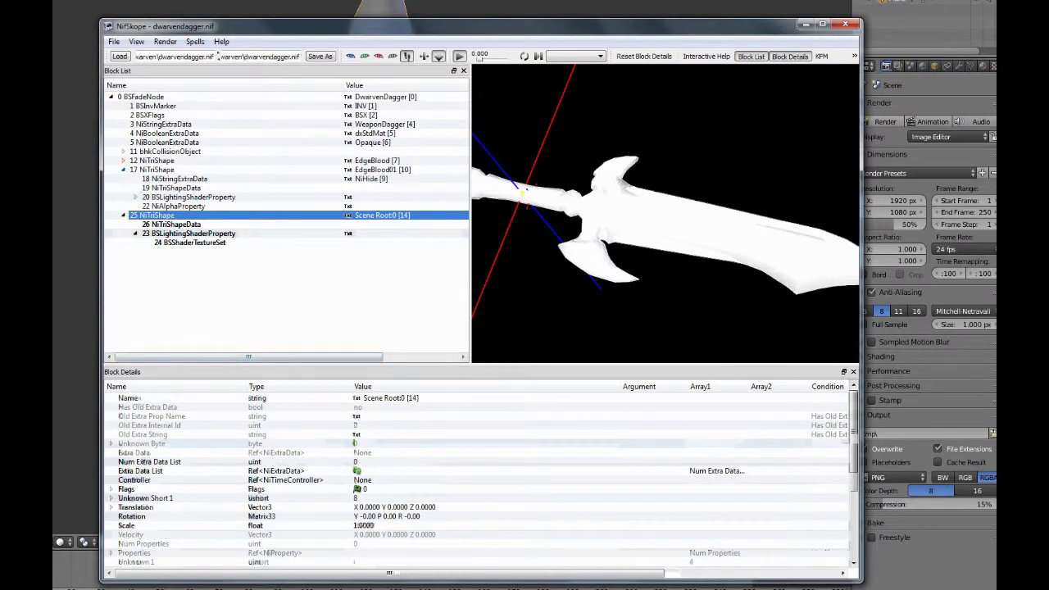
key(Up)
key(Up)
key(Up)
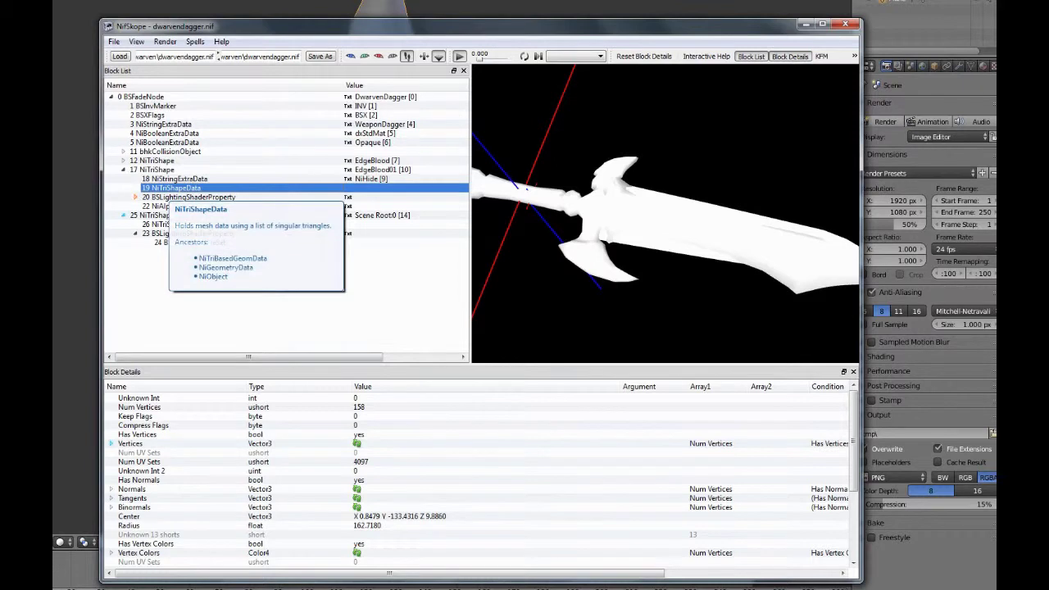
key(Up)
key(Up)
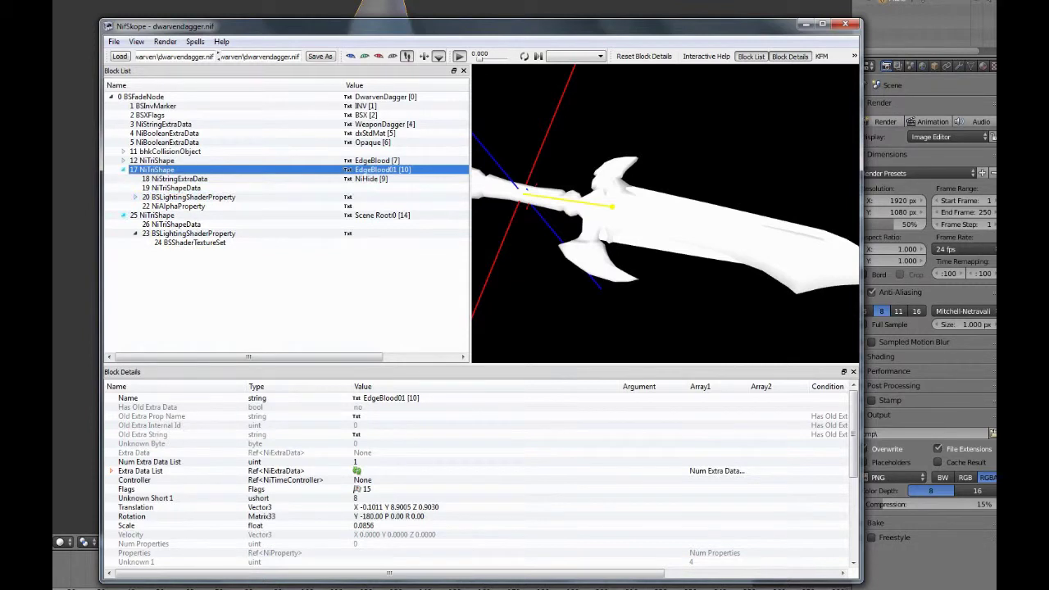
- Examine the EdgeBlood01 shape's block details, its shader's texture set and the entry in its Extra Data List
click(157, 215)
click(158, 170)
click(176, 179)
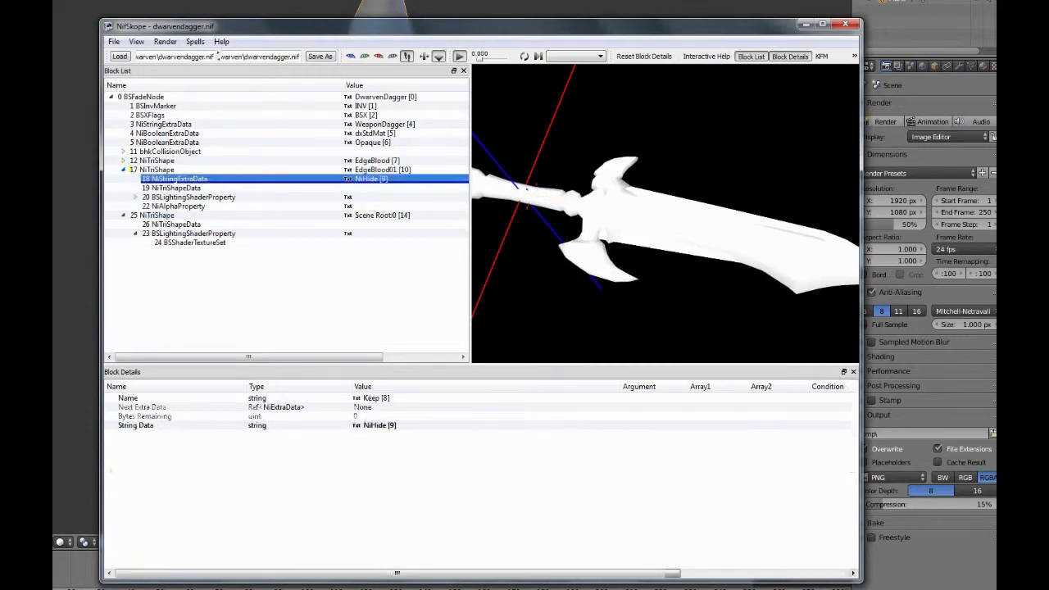
click(158, 169)
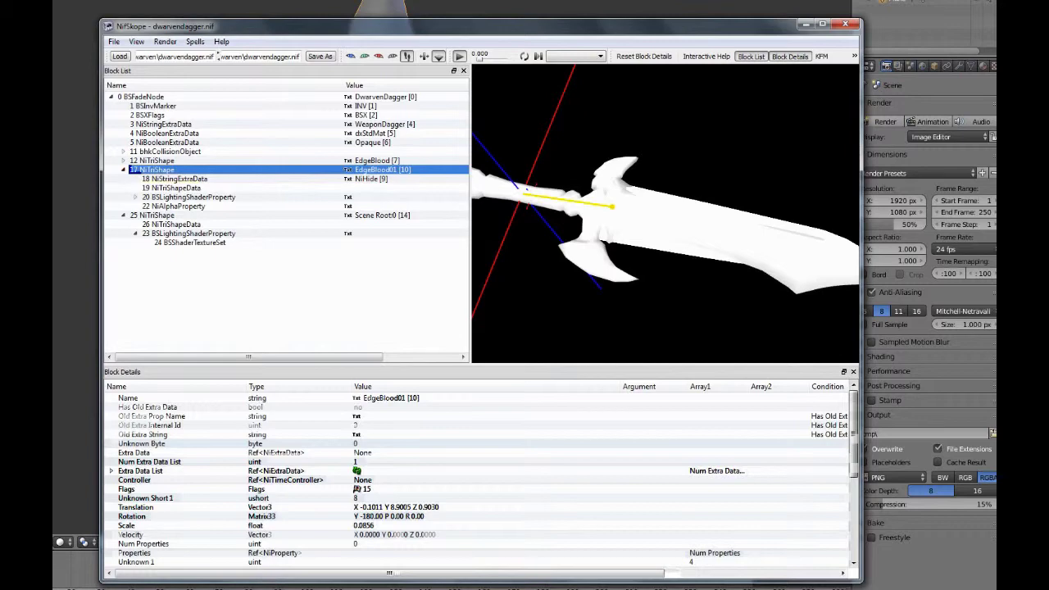
click(136, 198)
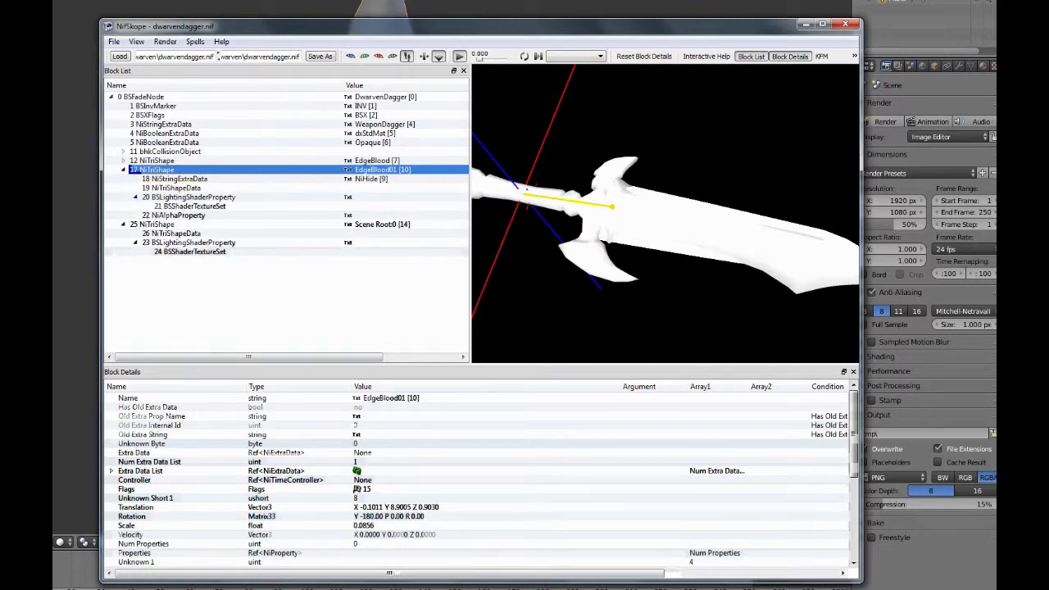
scroll(480, 479, down, 3)
scroll(480, 480, up, 3)
scroll(479, 480, down, 4)
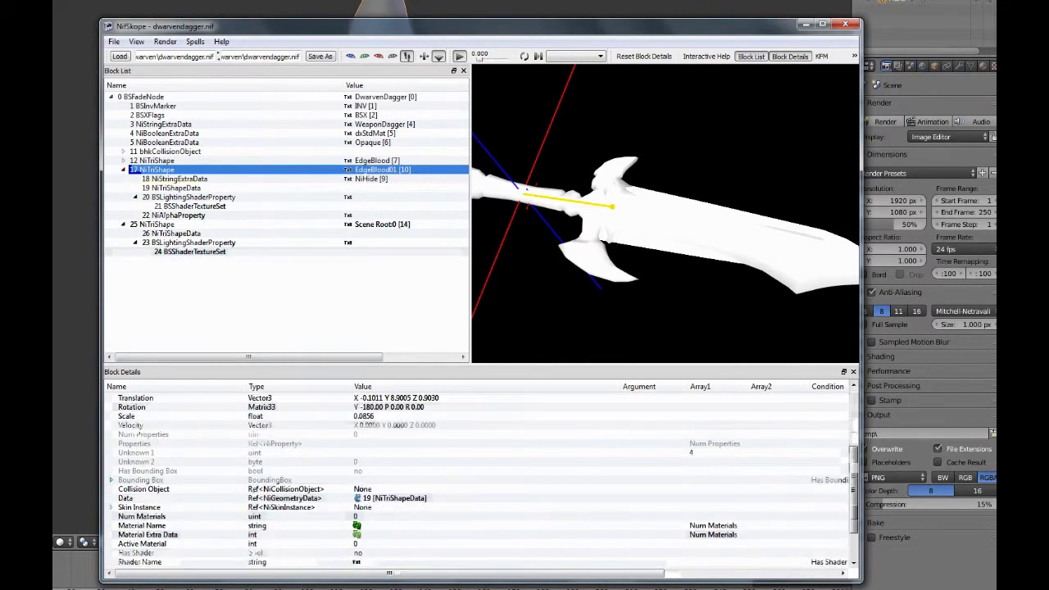
scroll(479, 479, up, 4)
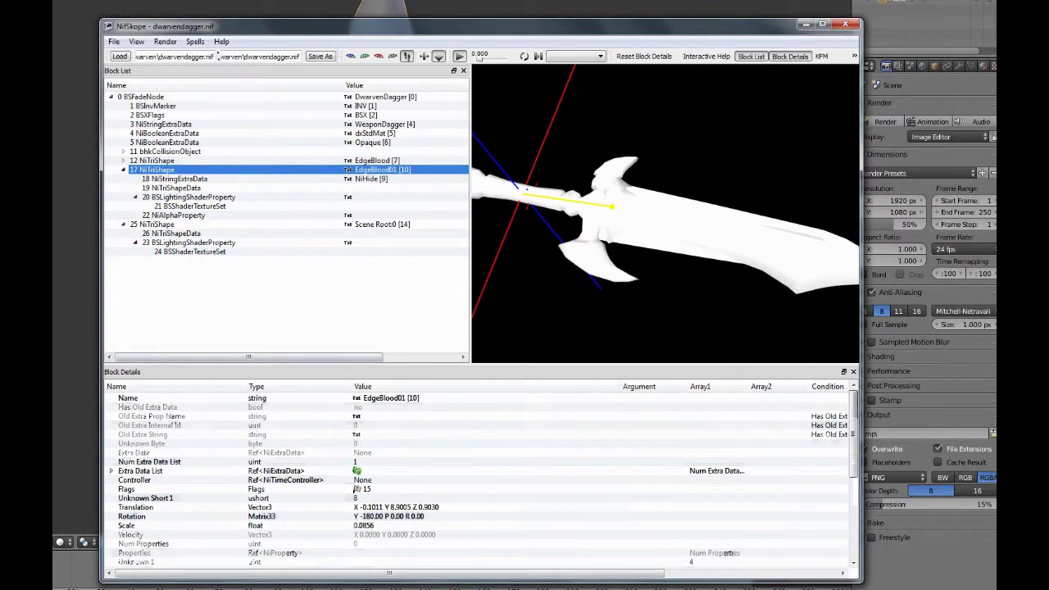
scroll(479, 479, down, 1)
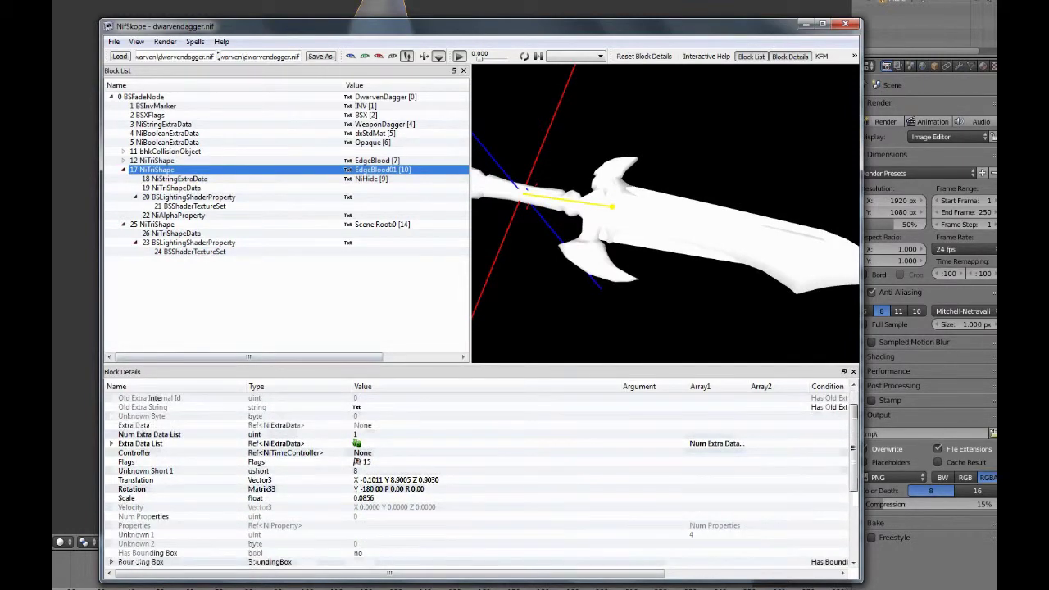
scroll(479, 479, up, 1)
click(111, 471)
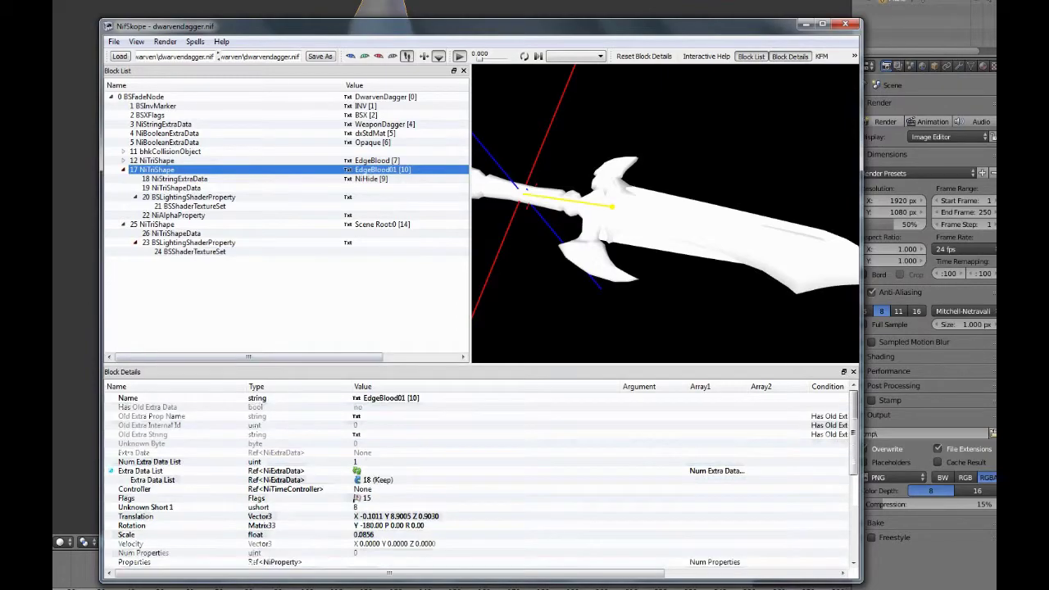
click(154, 481)
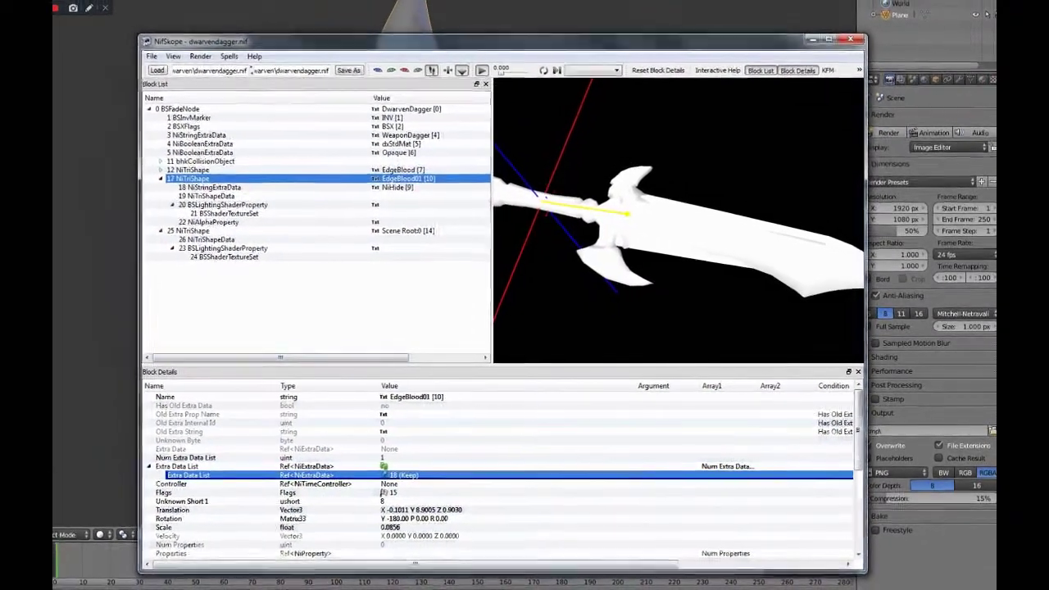
- Delete the EdgeBlood01 shape together with its child blocks
click(213, 187)
click(191, 179)
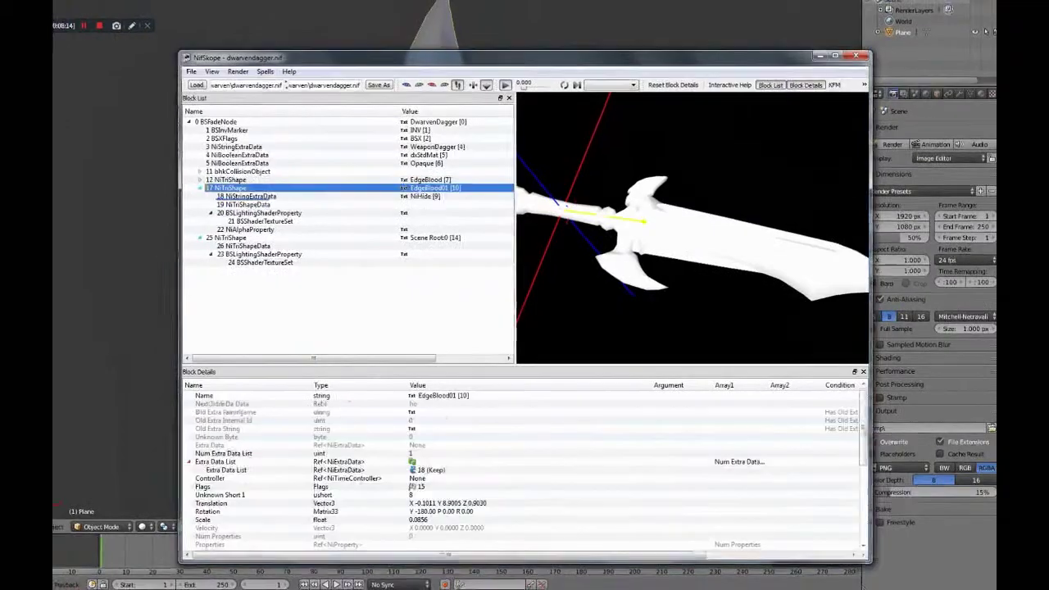
key(ctrl+Delete)
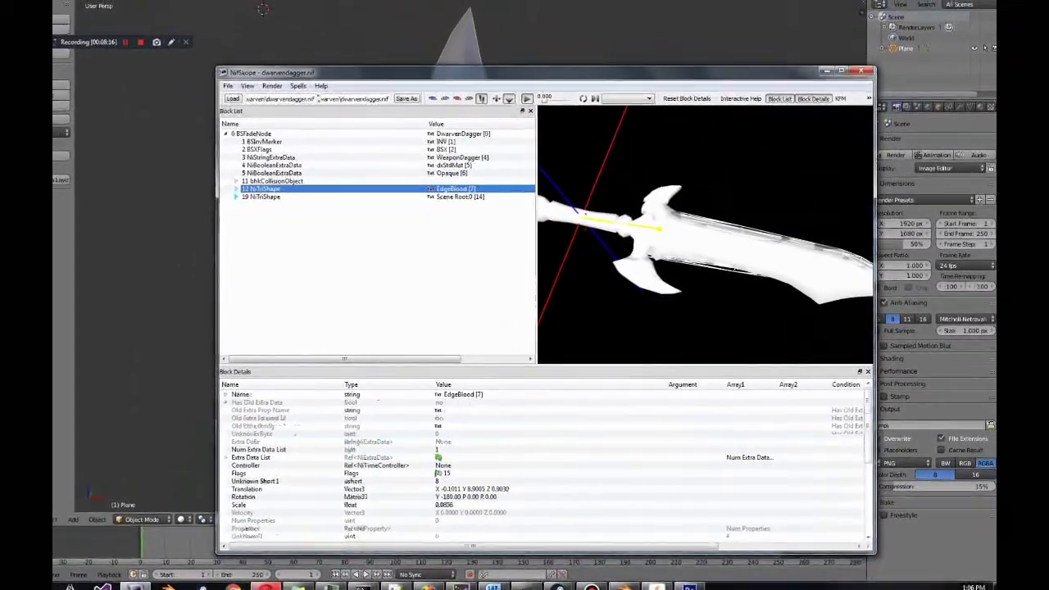
- Delete the remaining EdgeBlood shape together with its child blocks
key(ctrl+Delete)
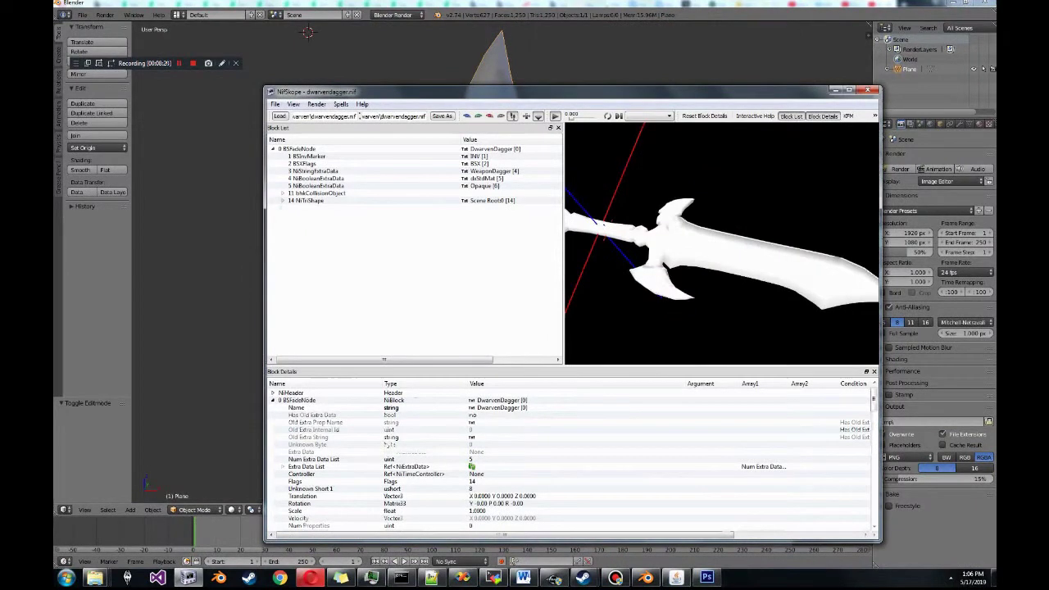
scroll(722, 244, down, 6)
scroll(721, 244, up, 3)
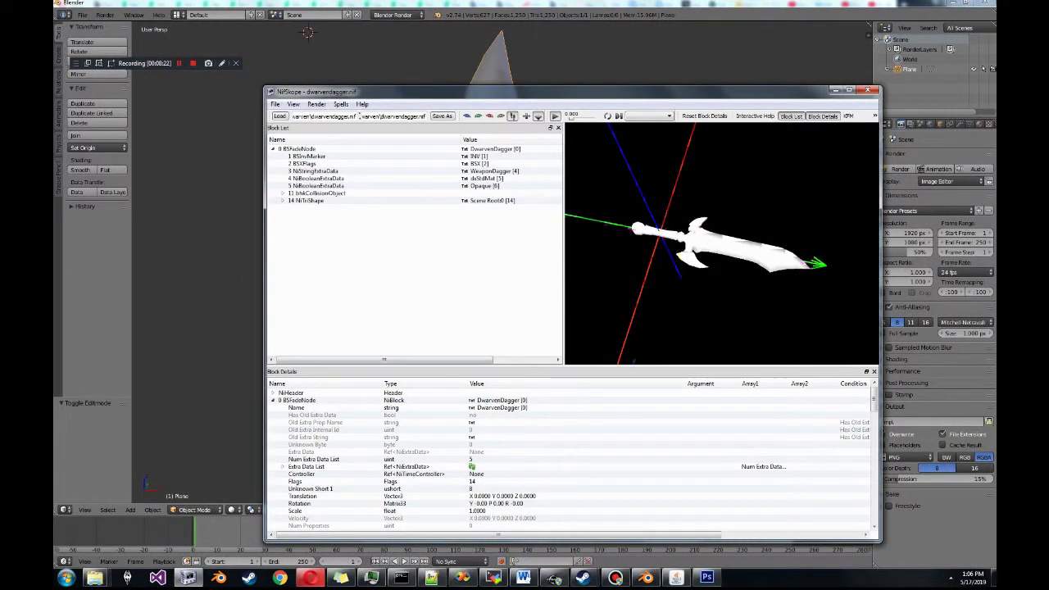
- Expand the Scene Root:0 shape and examine its mesh data and the texture paths in its shader's texture set
click(283, 201)
click(292, 215)
click(339, 223)
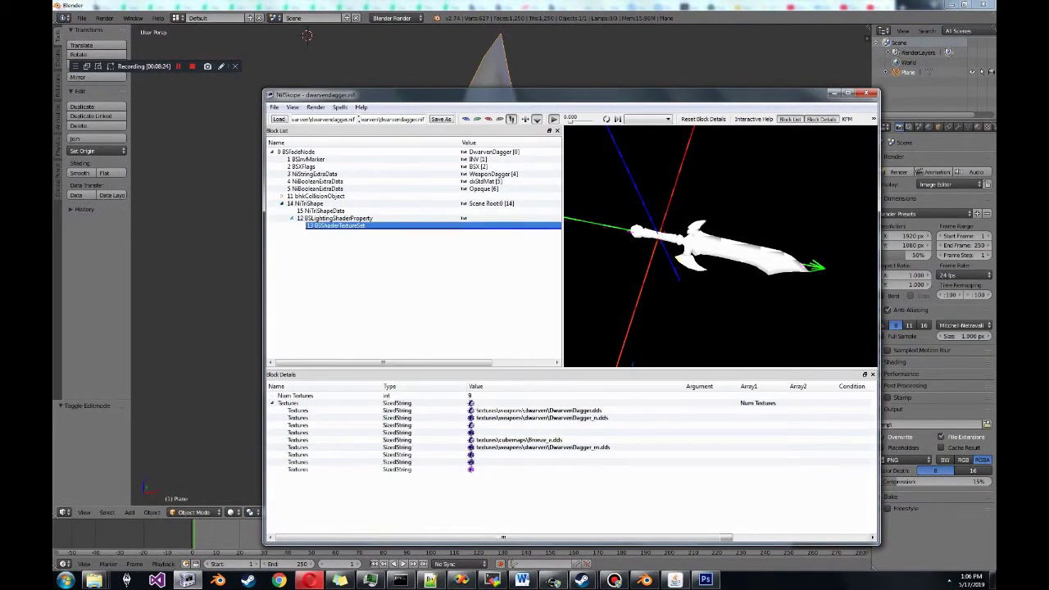
click(324, 210)
scroll(721, 246, up, 2)
click(339, 225)
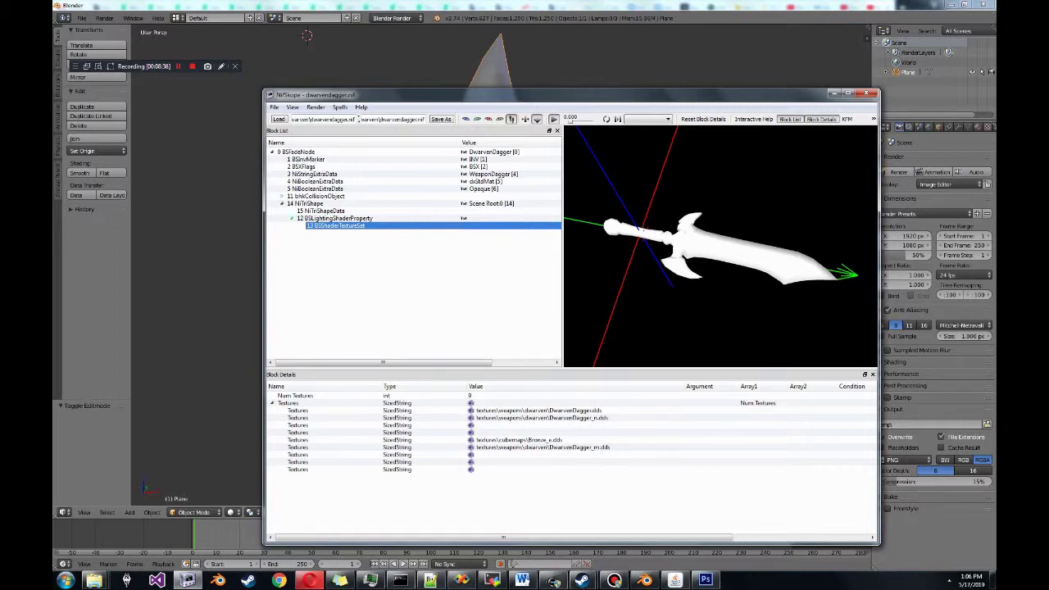
click(705, 580)
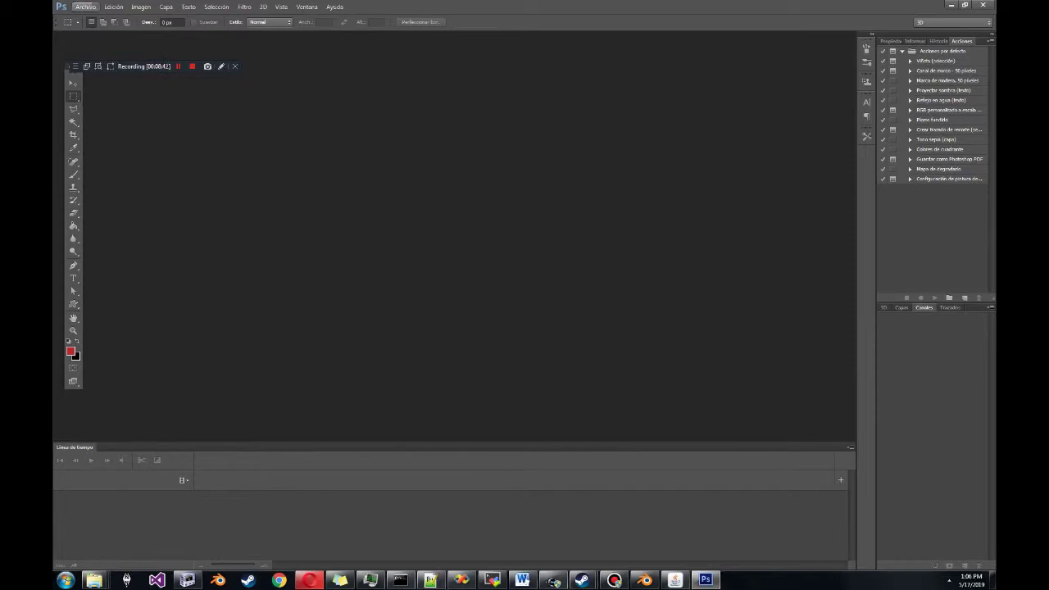
key(Down)
key(Down)
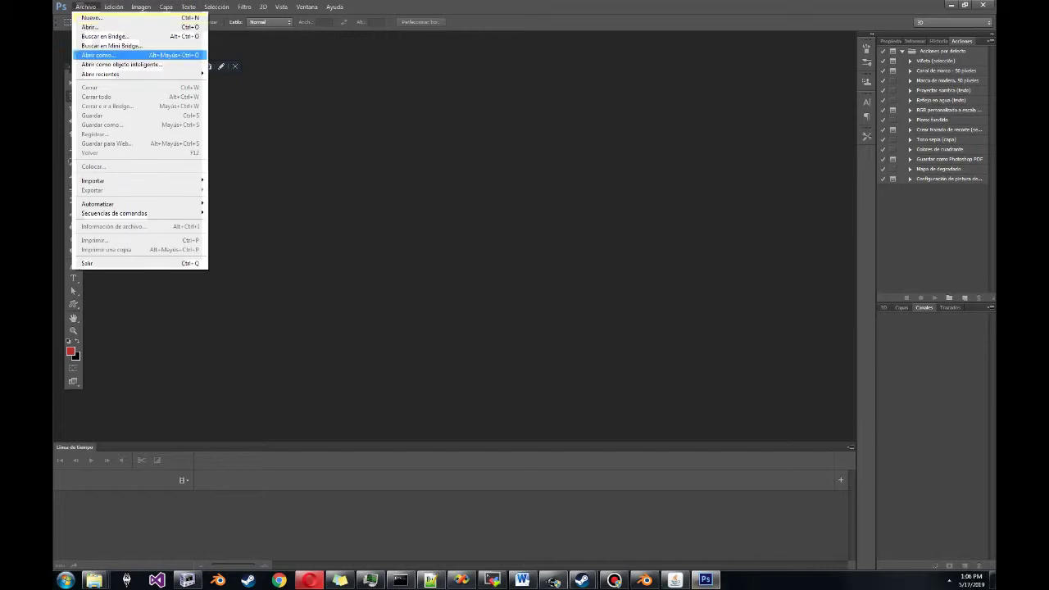
key(Escape)
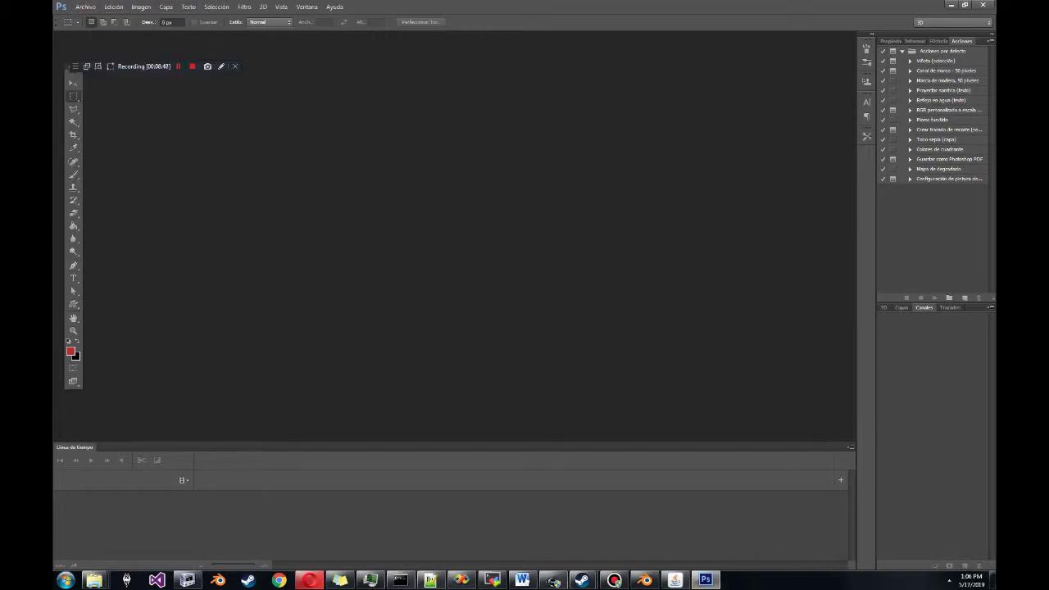
click(85, 6)
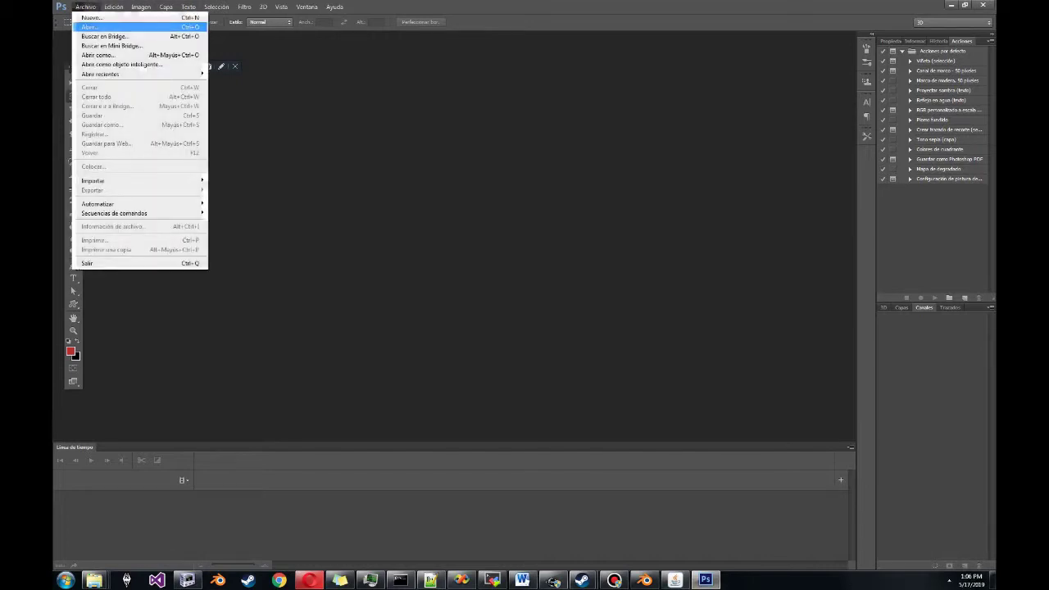
key(Return)
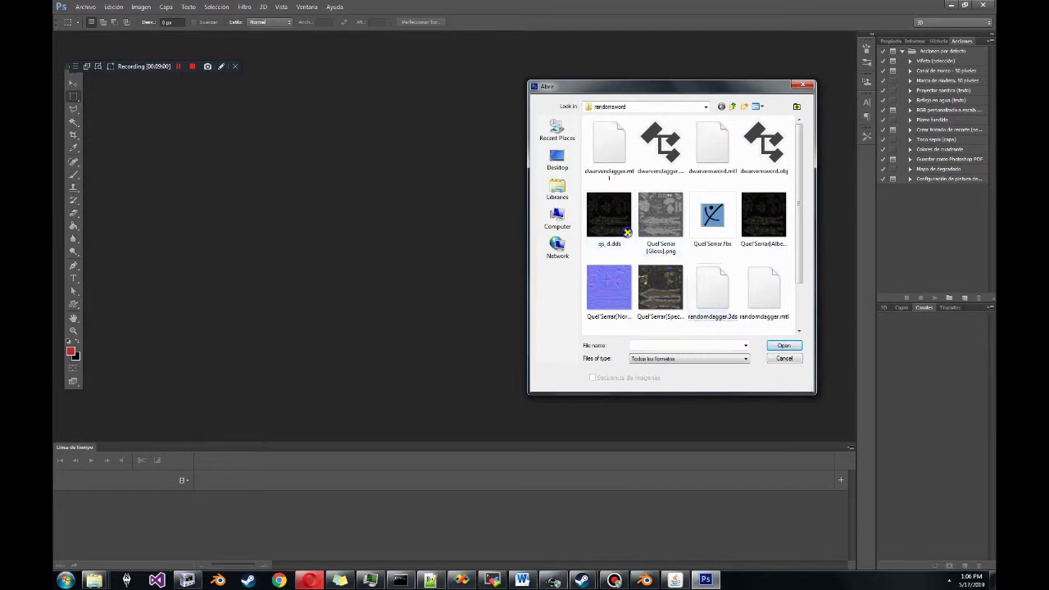
click(785, 358)
- Switch to Fallout 3 Archive Utility and open the Skyrim - Textures.bsa archive
click(675, 581)
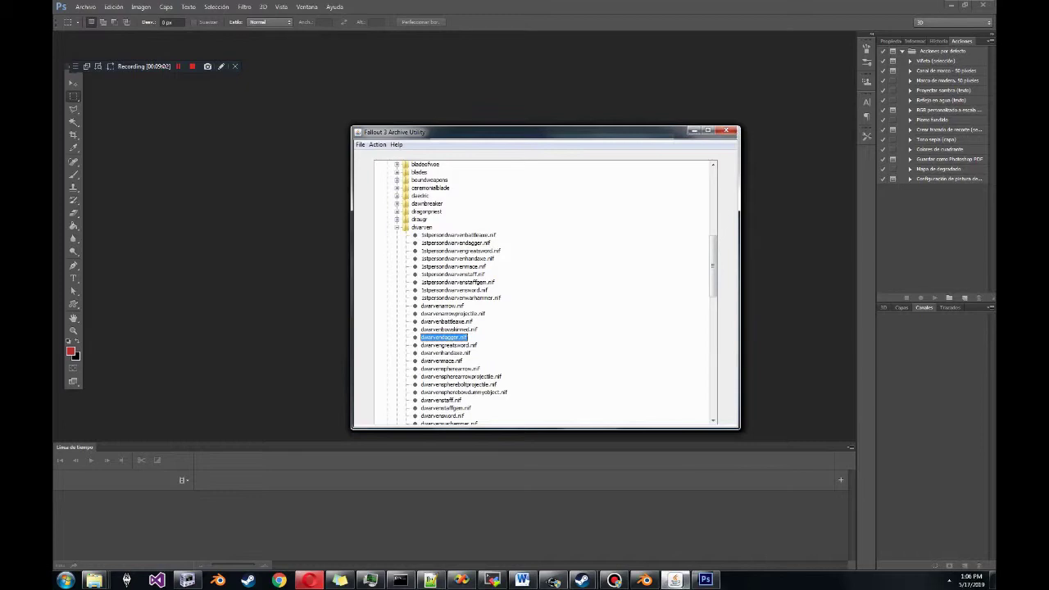
key(alt+f)
key(Return)
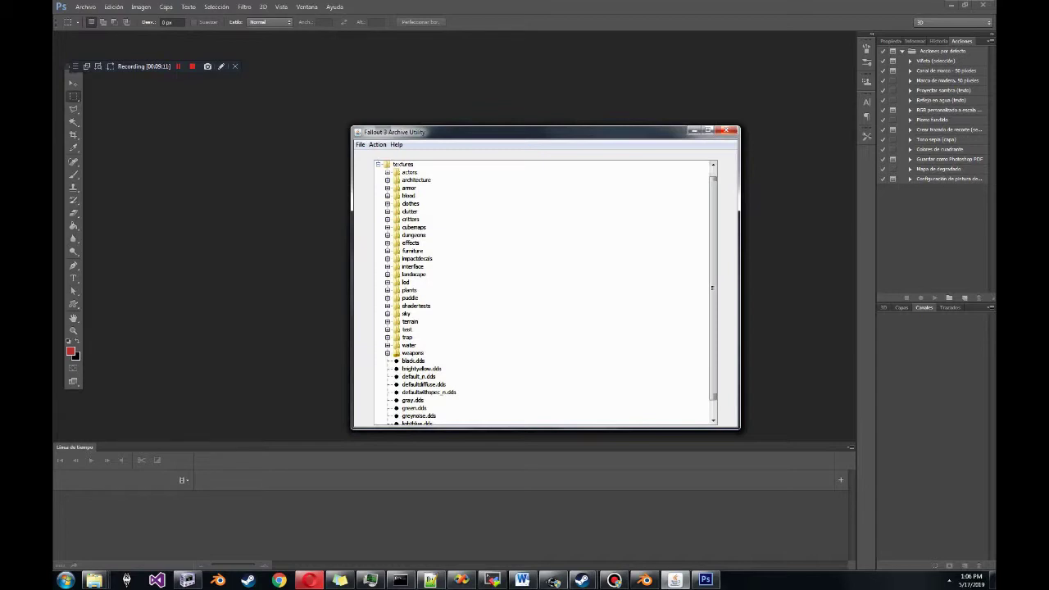
scroll(541, 292, up, 1)
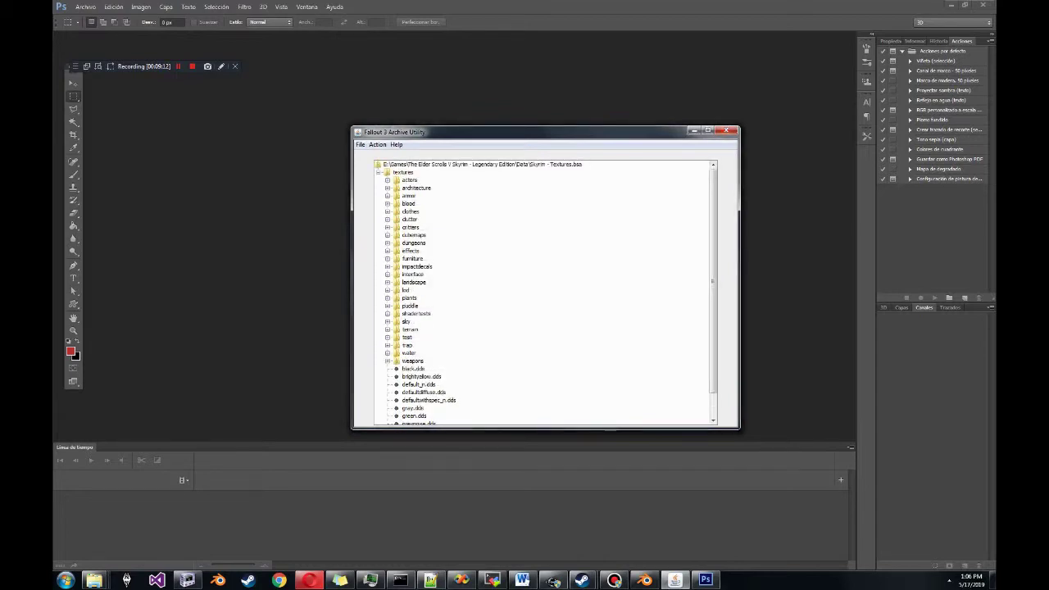
- Expand the archive's weapons folder and its dwarven subfolder to list the dwarven weapon textures
click(387, 361)
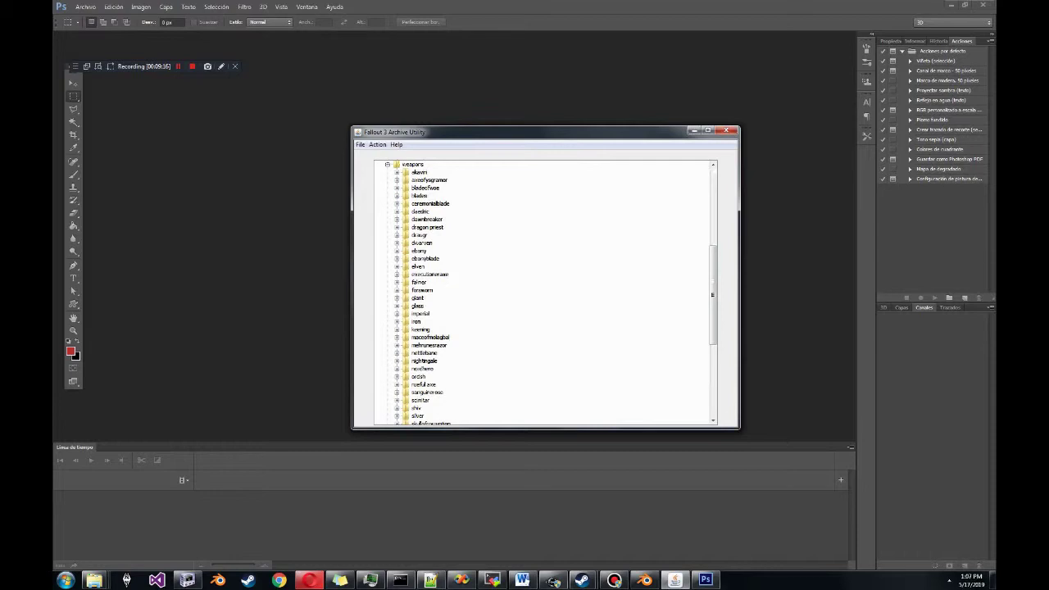
scroll(543, 293, up, 1)
scroll(544, 293, down, 1)
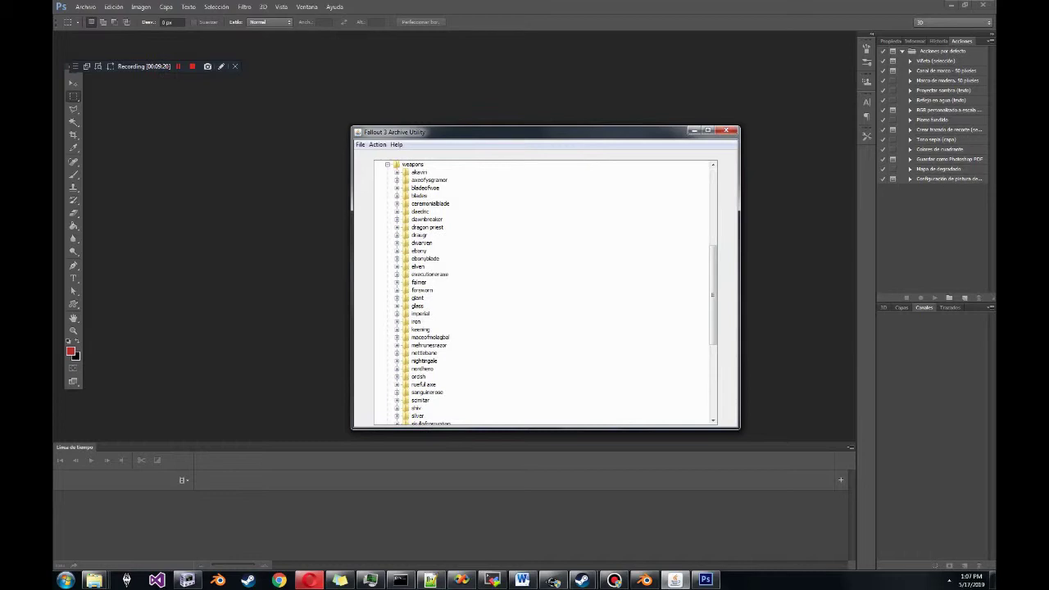
scroll(544, 293, down, 1)
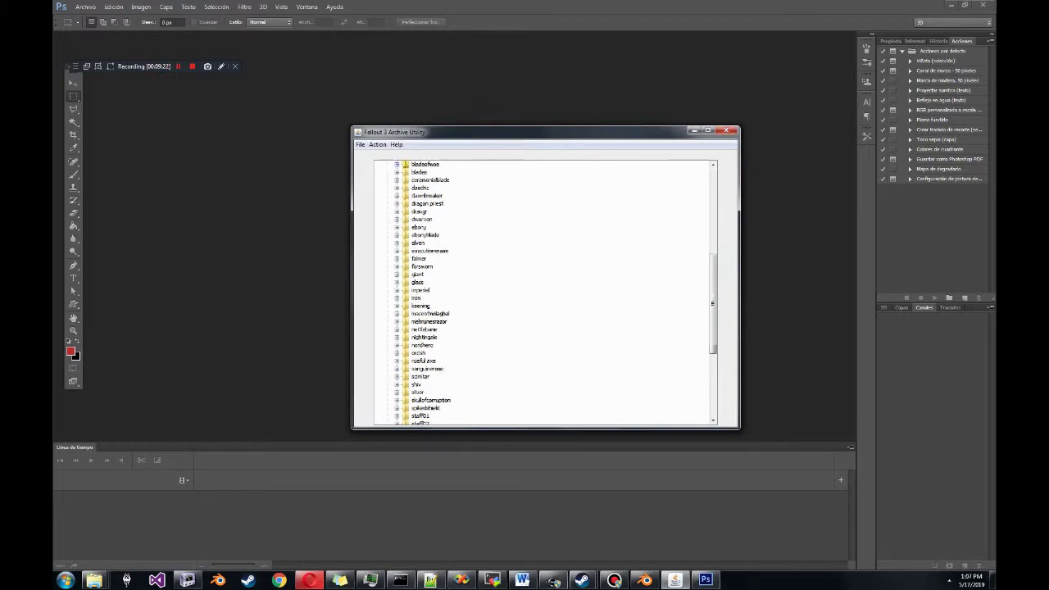
scroll(543, 293, up, 1)
click(422, 244)
double_click(423, 244)
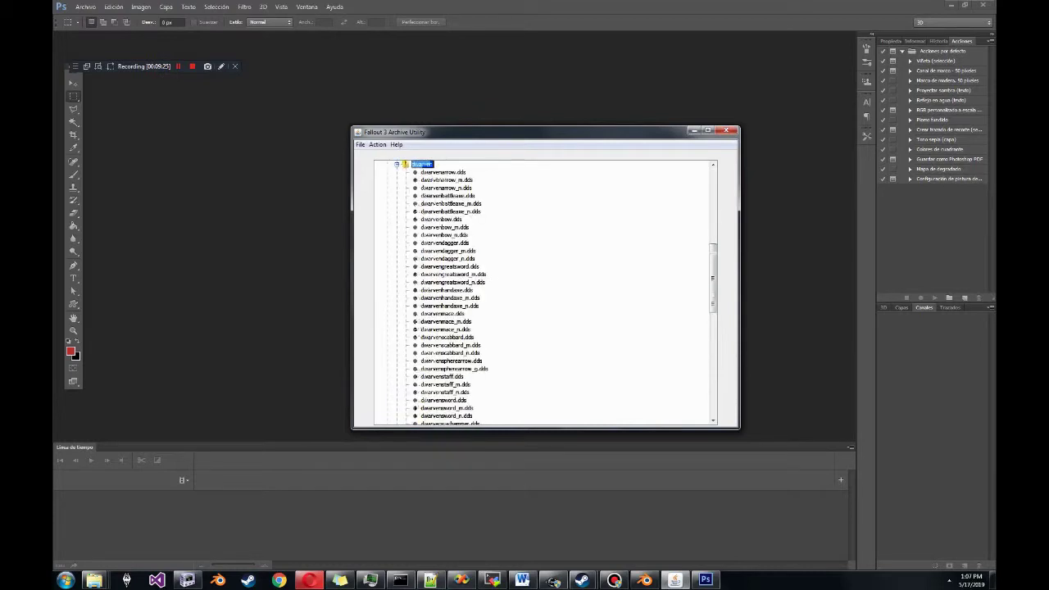
scroll(541, 291, up, 1)
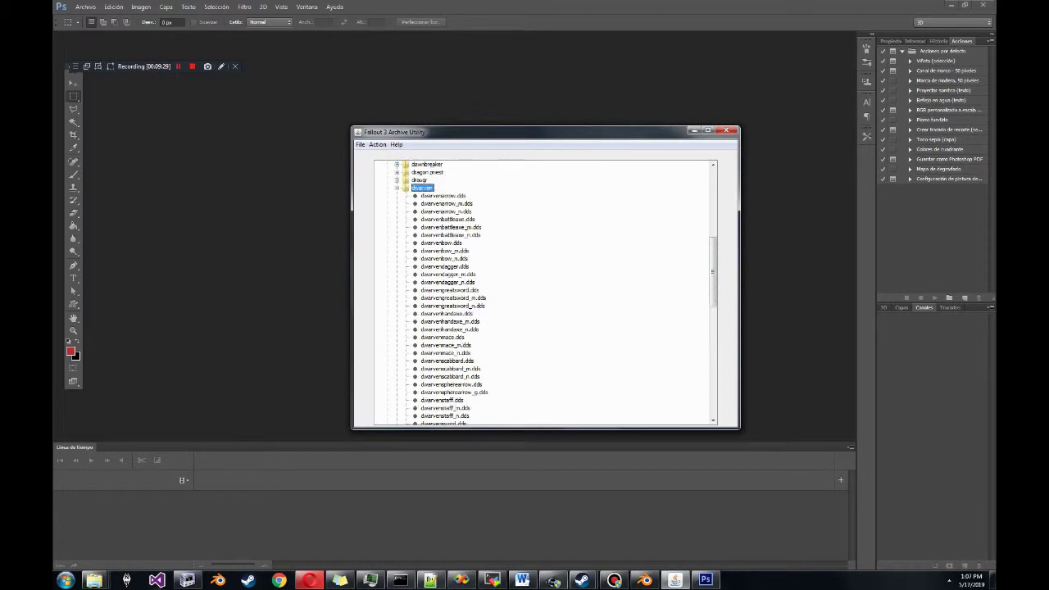
- Check the dagger's texture paths in NifSkope and extract dwarvendagger.dds, dwarvendagger_m.dds and dwarvendagger_n.dds from the texture archive
click(187, 580)
click(524, 411)
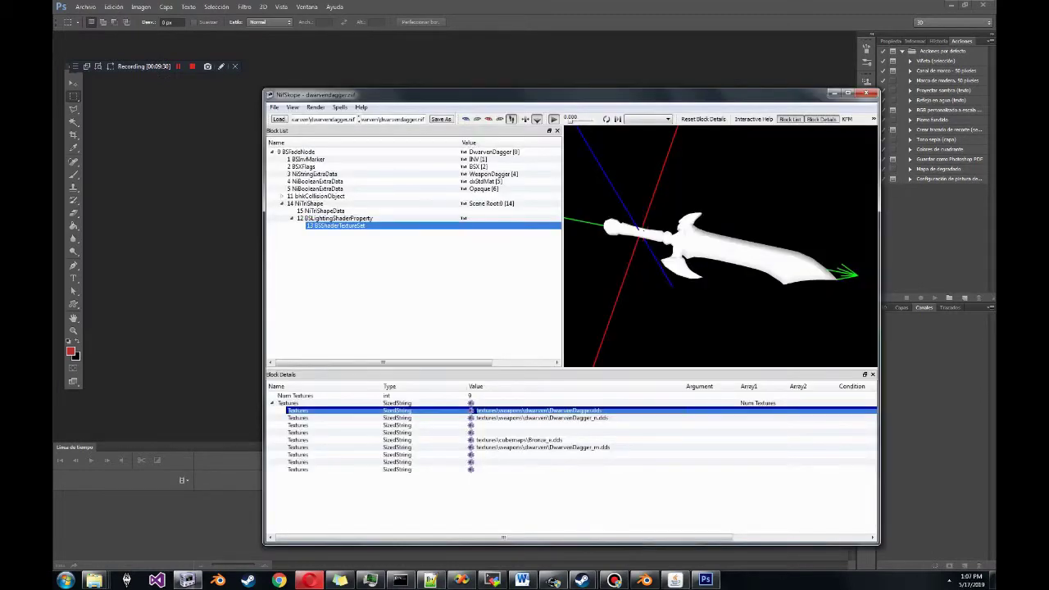
click(675, 580)
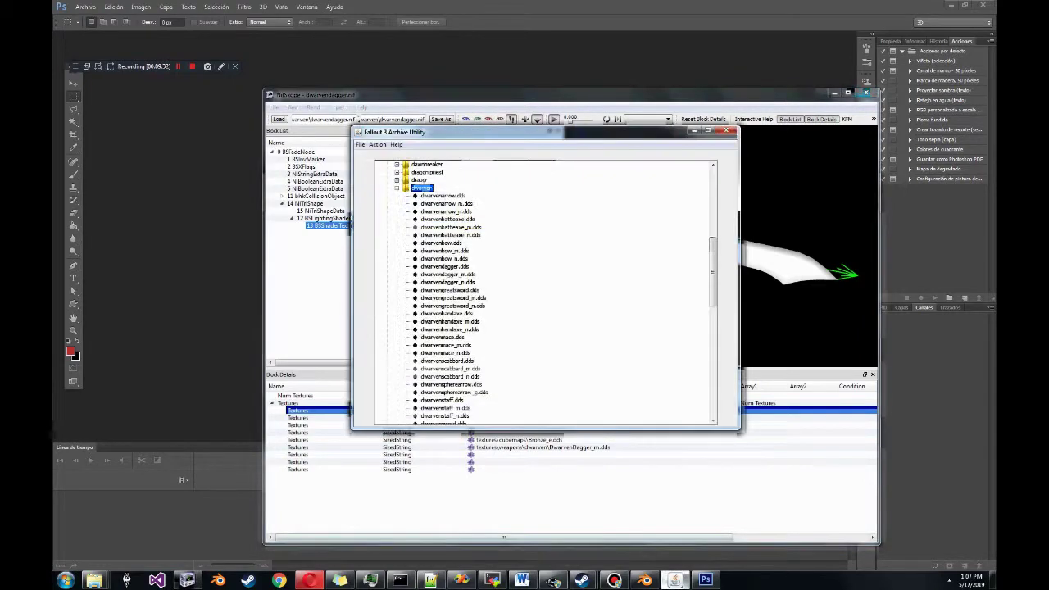
click(444, 267)
shift+click(448, 282)
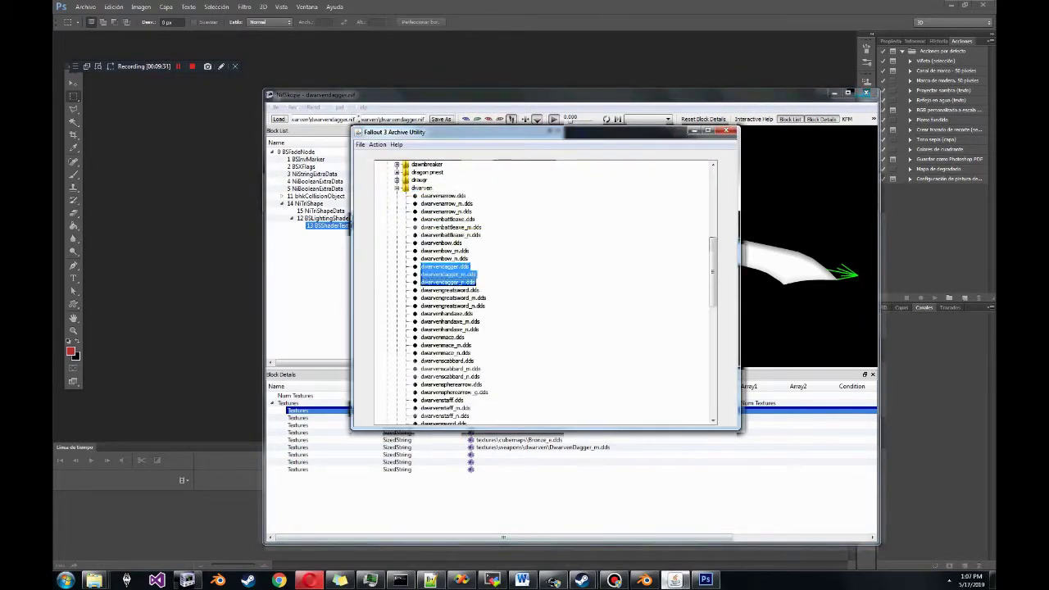
click(377, 145)
click(410, 155)
click(663, 356)
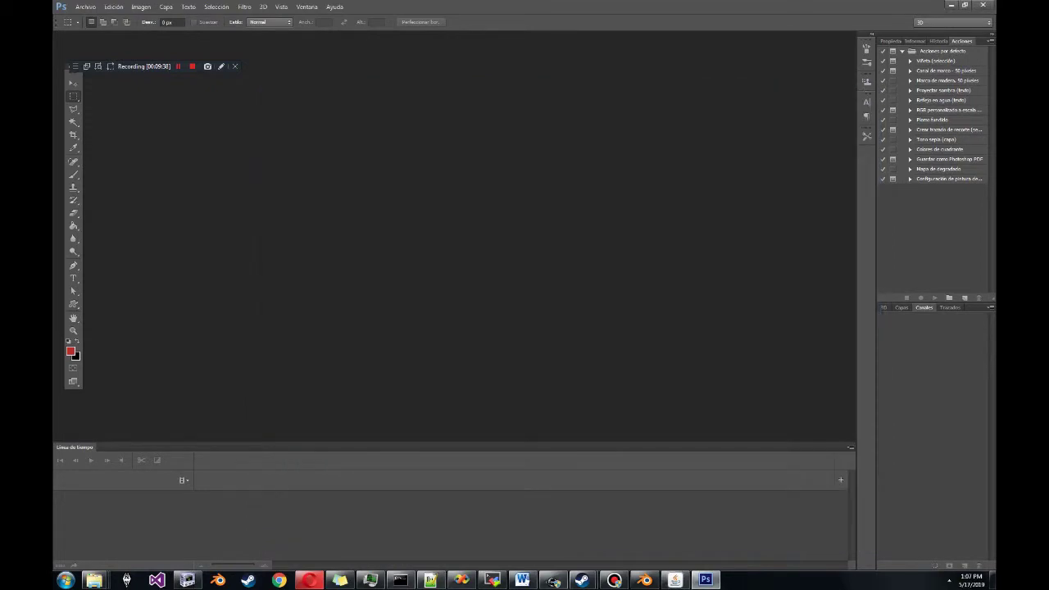
- Open the Quel'Serrar Albedo, Normal and Specular PNG textures from the randomsword folder in Photoshop
click(85, 7)
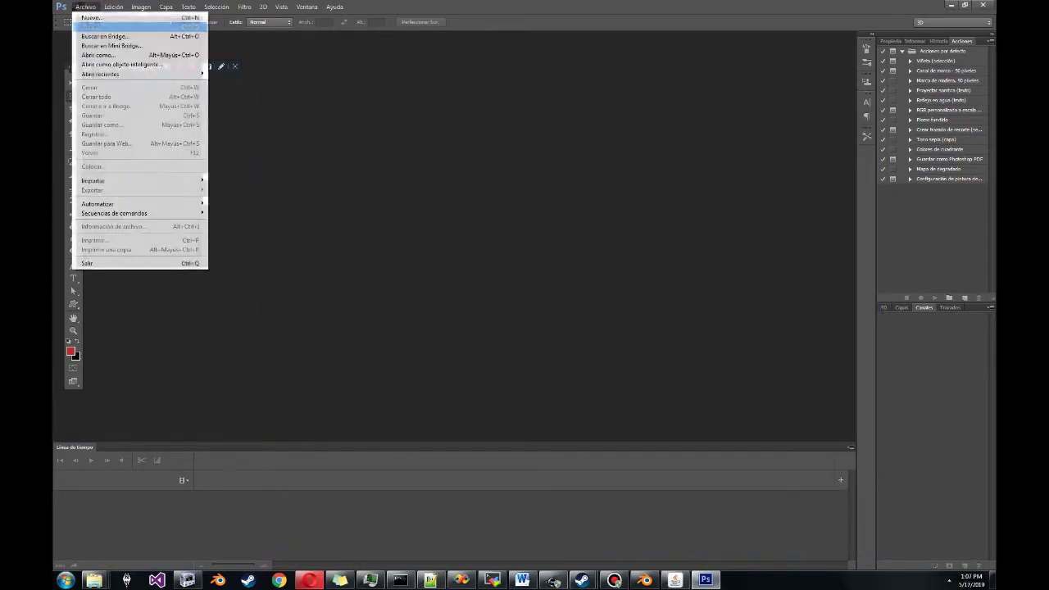
click(92, 26)
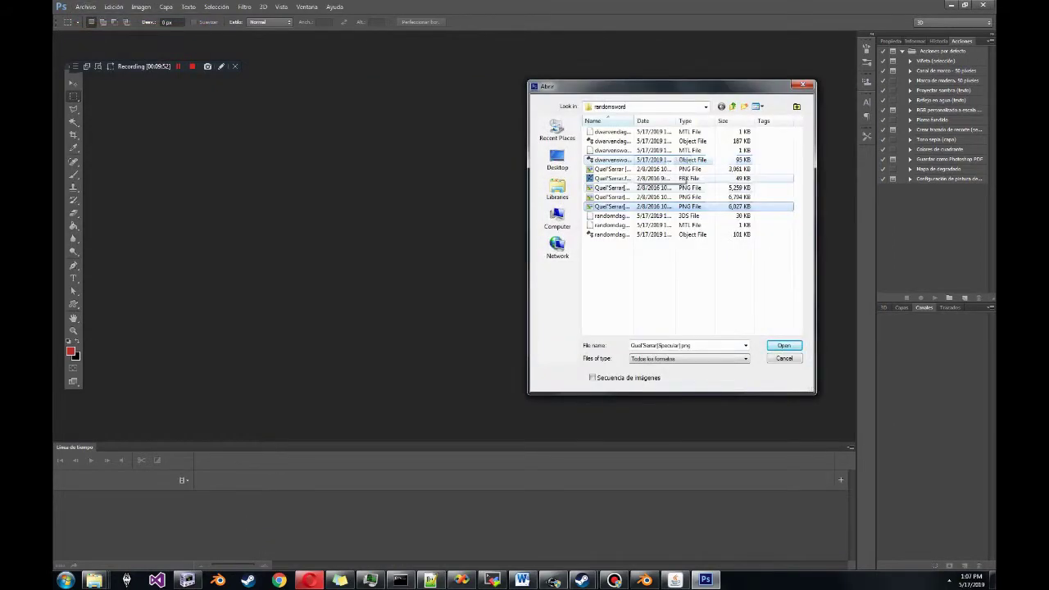
click(686, 120)
shift+click(610, 206)
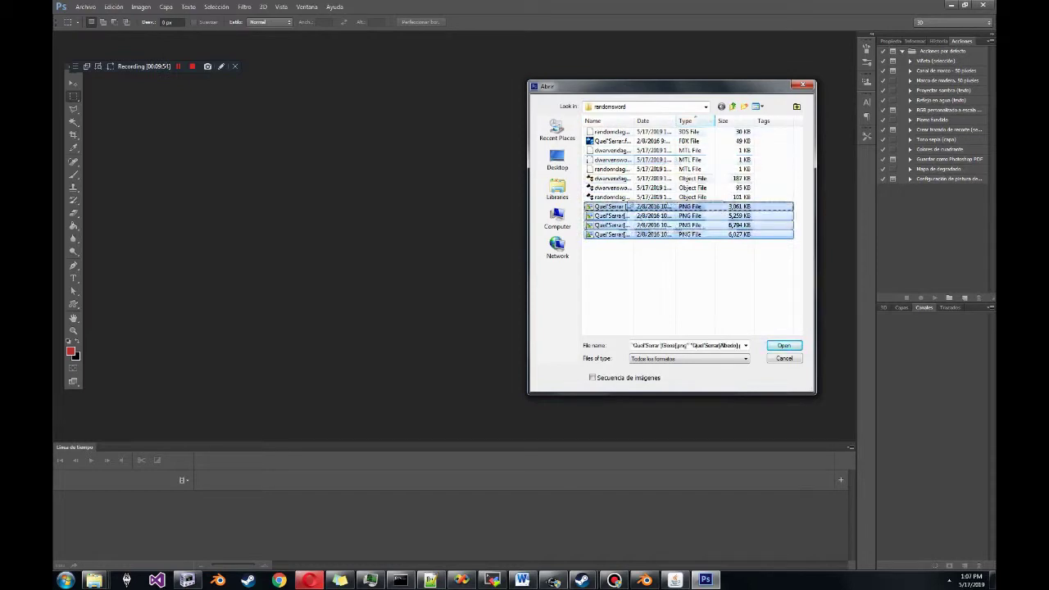
double_click(635, 120)
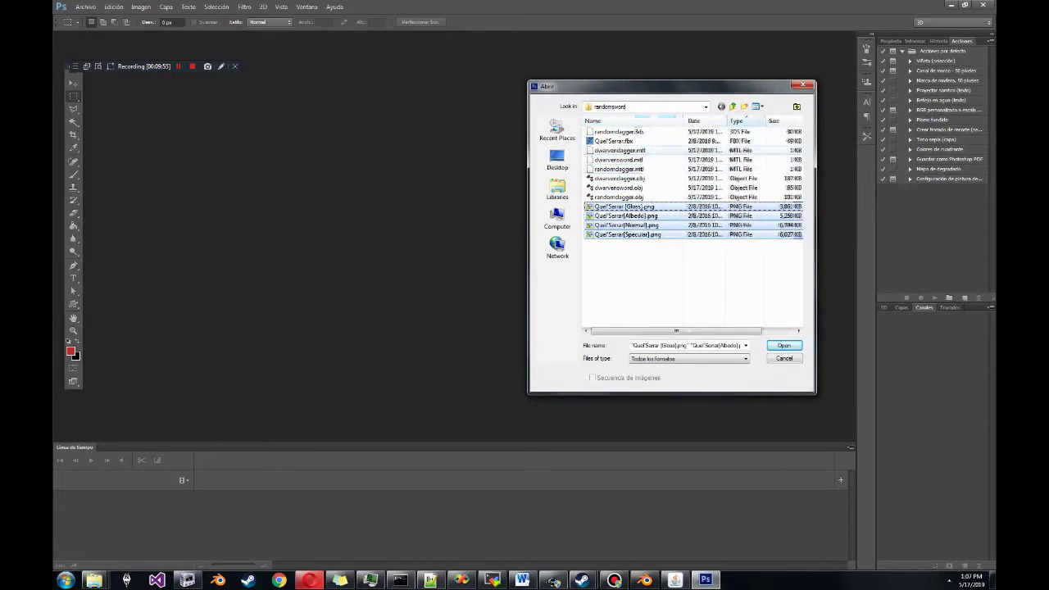
click(627, 215)
shift+click(628, 235)
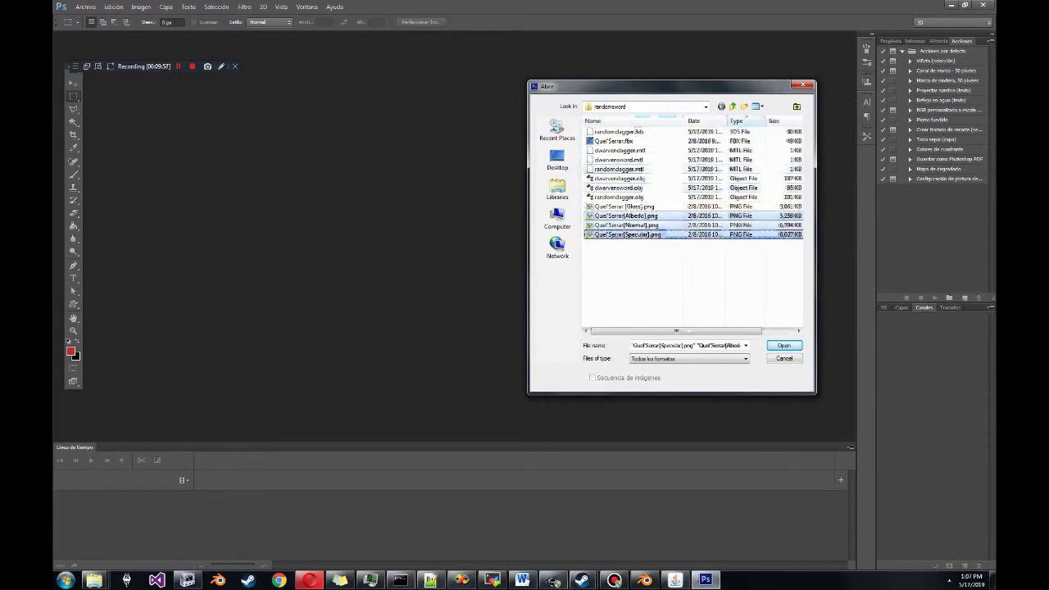
click(784, 346)
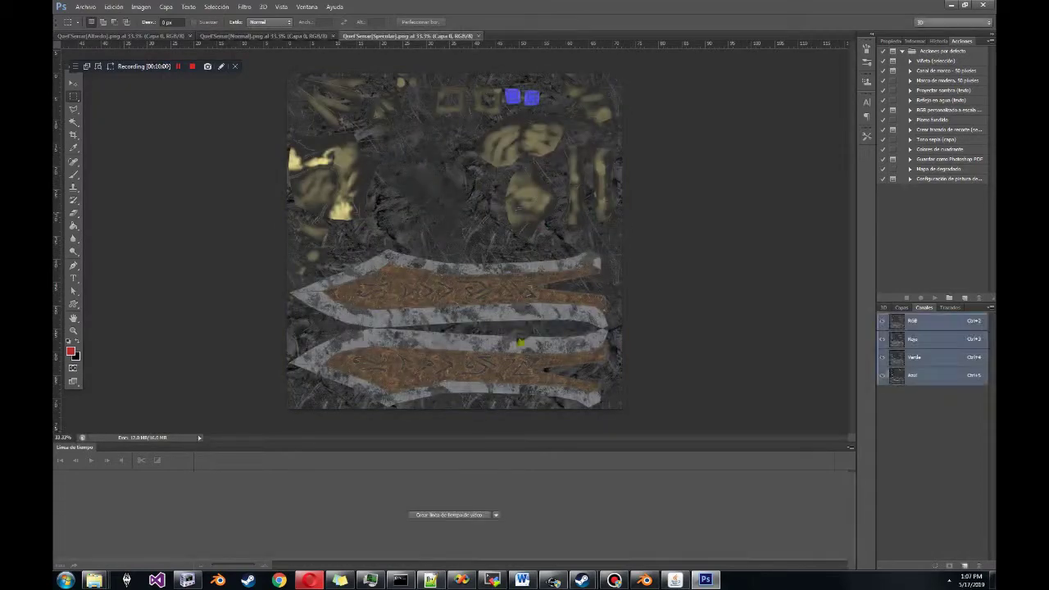
- Browse for another image to open, going to the dwarven folder under the extracted textures' weapons folder
click(86, 7)
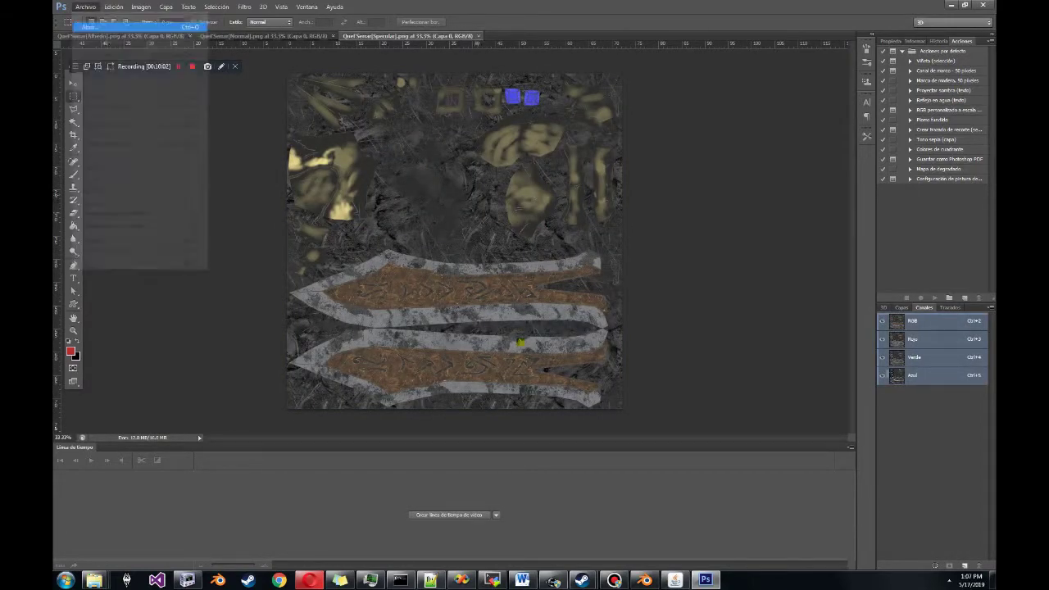
click(92, 25)
click(647, 107)
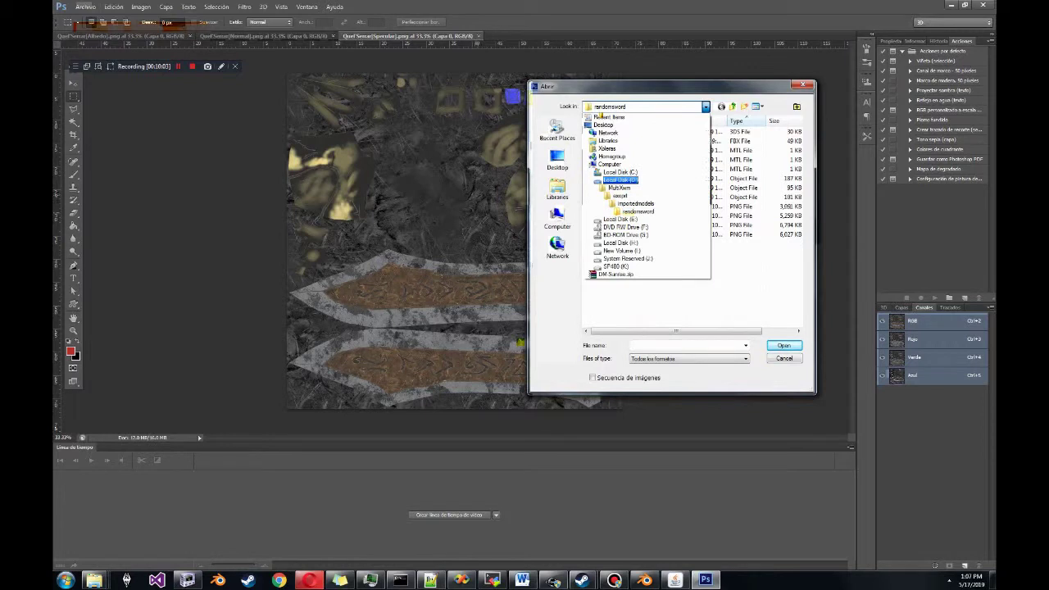
click(620, 196)
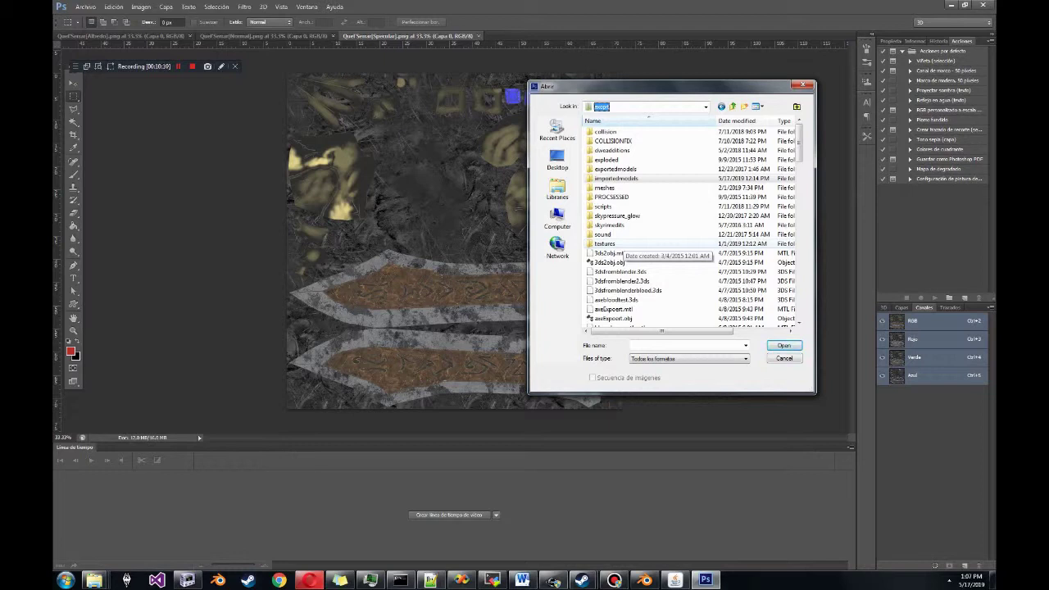
double_click(605, 244)
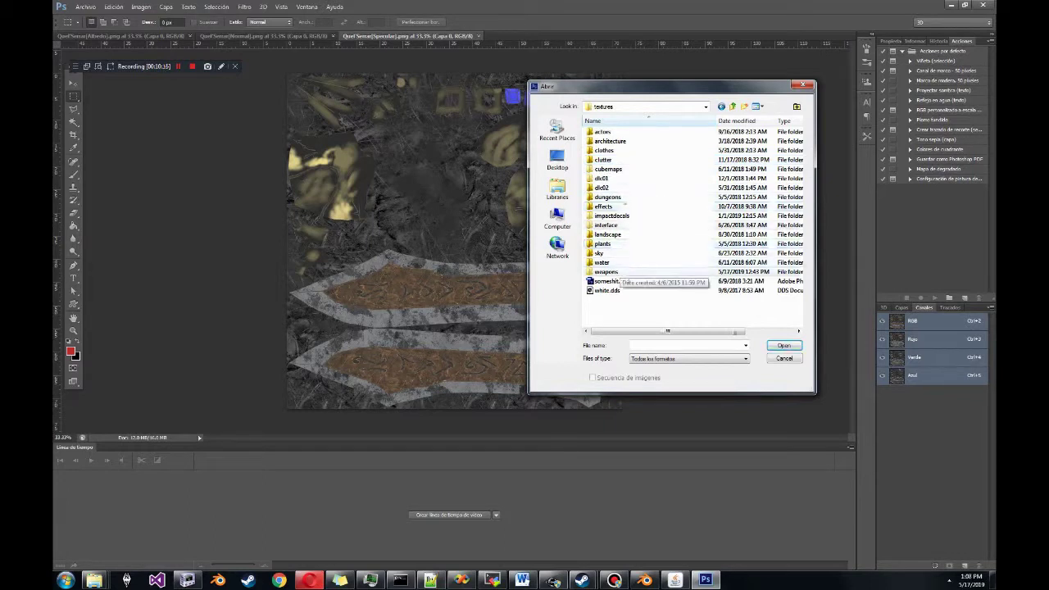
double_click(610, 272)
double_click(608, 141)
- Open dwarvendagger.dds, dwarvendagger_m.dds and dwarvendagger_n.dds using default sizes, and bring up the dwarvendagger_m.dds image
click(627, 151)
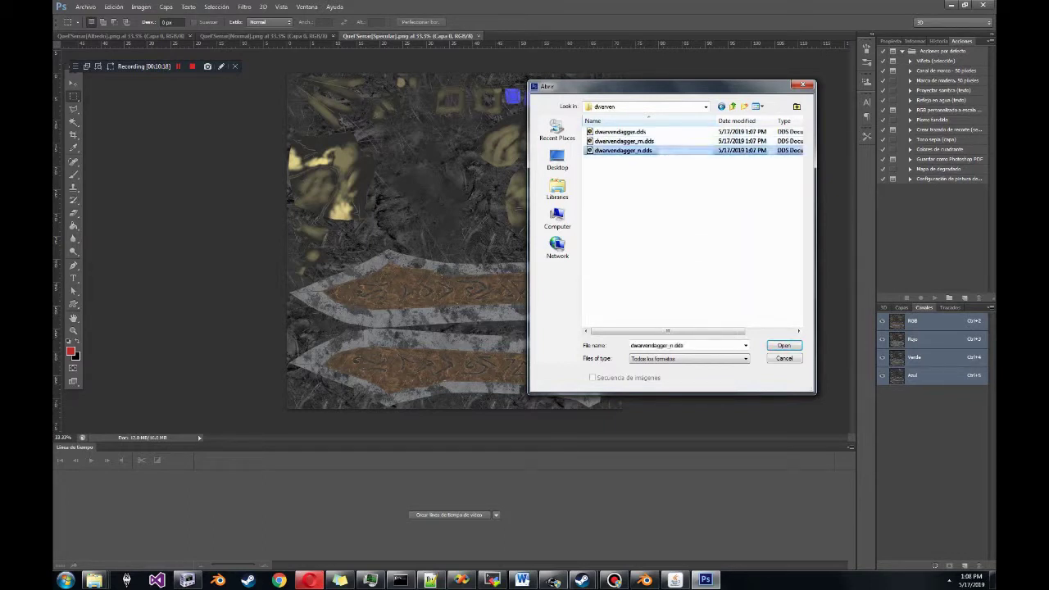
shift+click(626, 132)
click(785, 346)
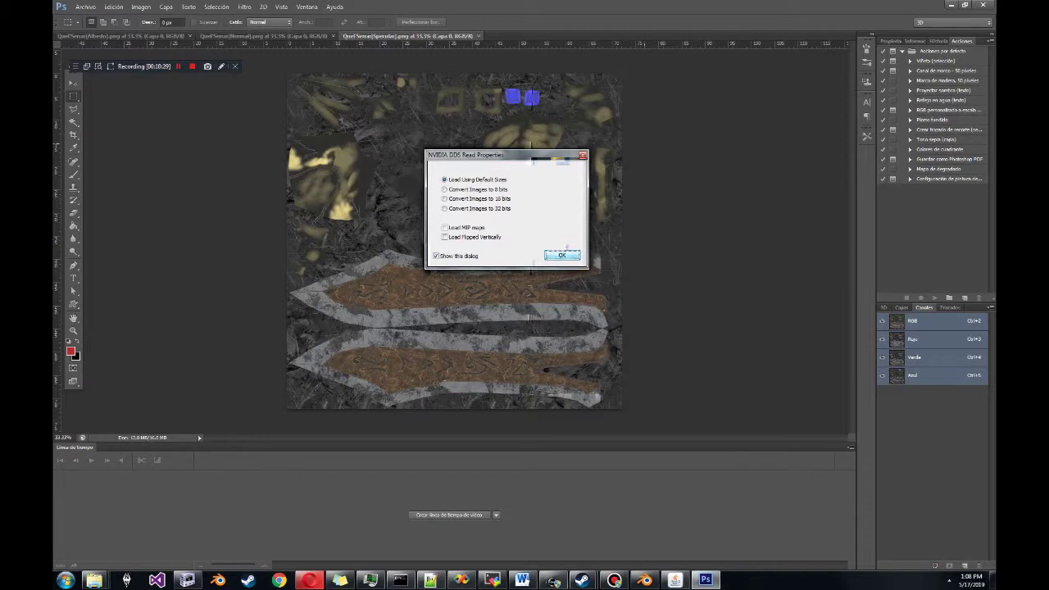
click(562, 255)
click(562, 255)
click(563, 255)
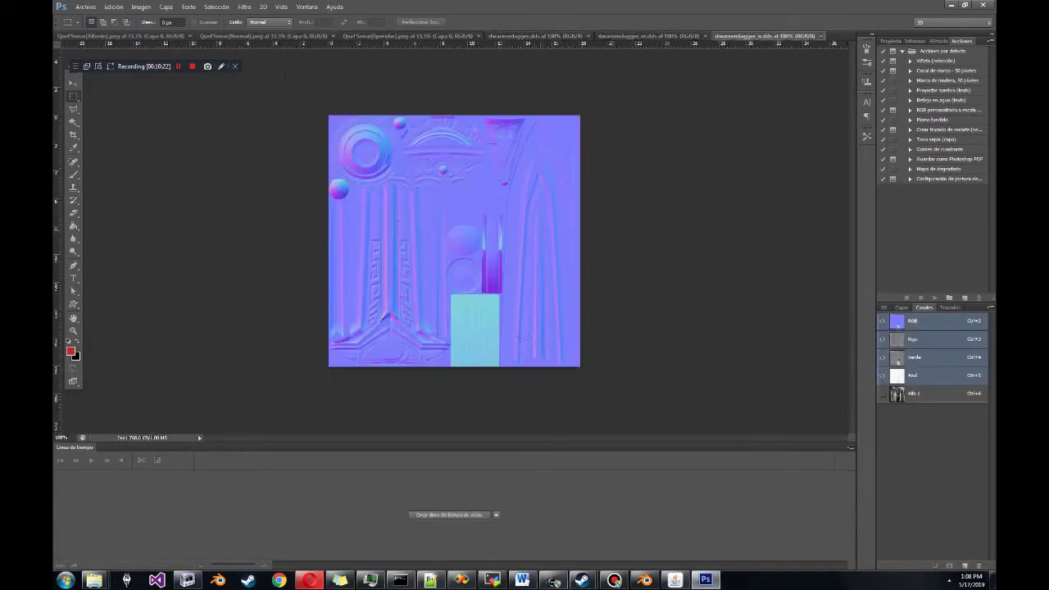
click(648, 36)
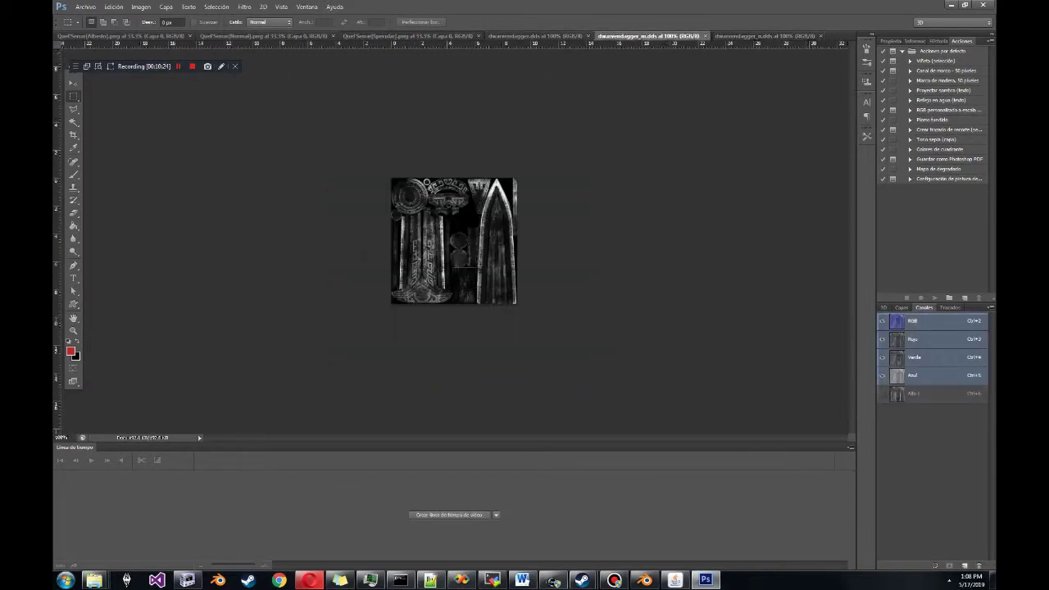
- Compare the three dwarvendagger reference textures and close dwarvendagger_n.dds and dwarvendagger_m.dds
click(535, 36)
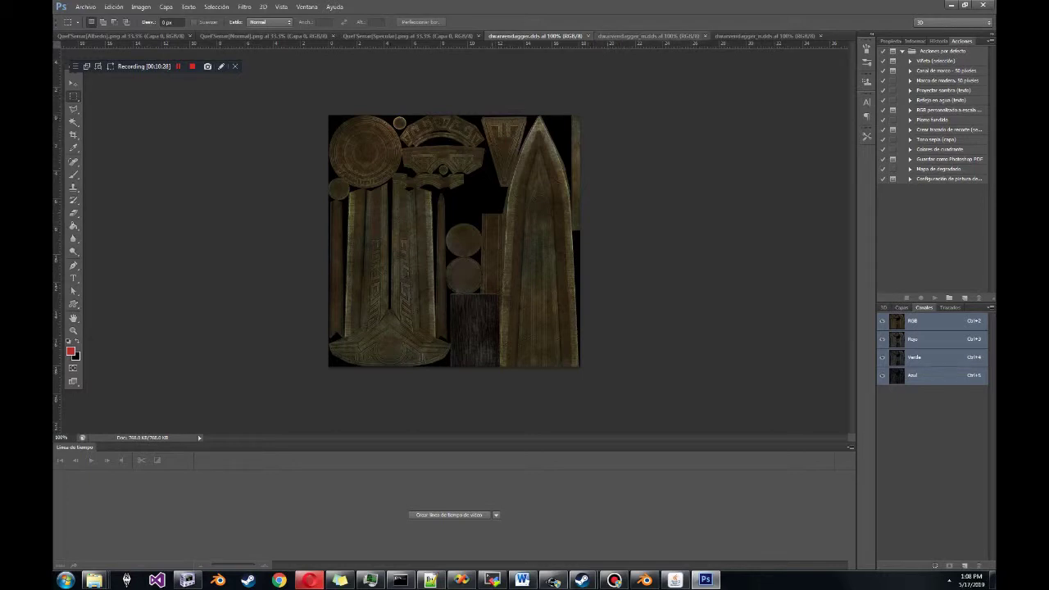
click(649, 36)
click(764, 37)
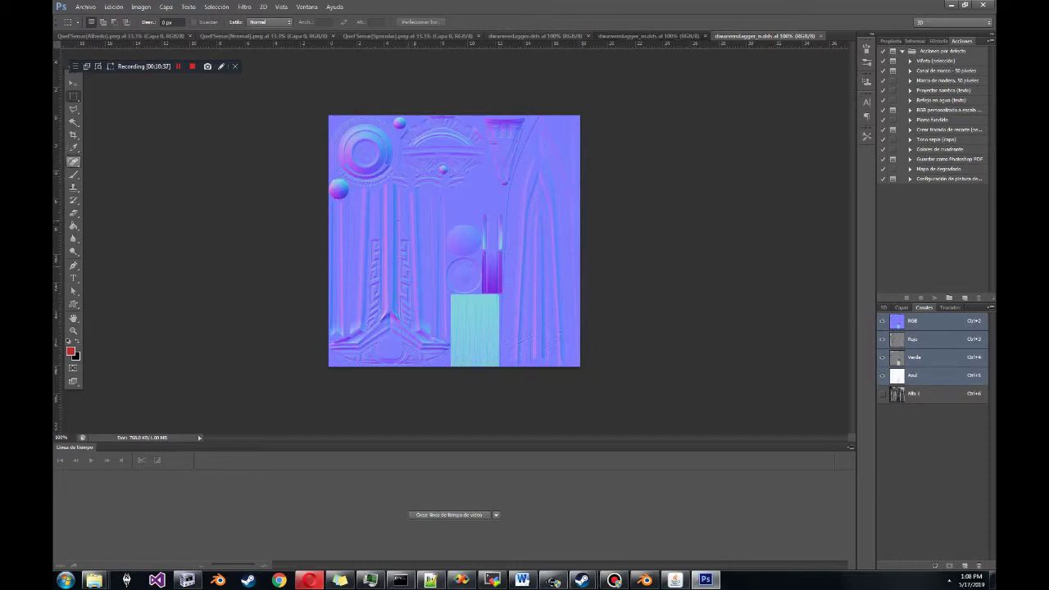
click(73, 174)
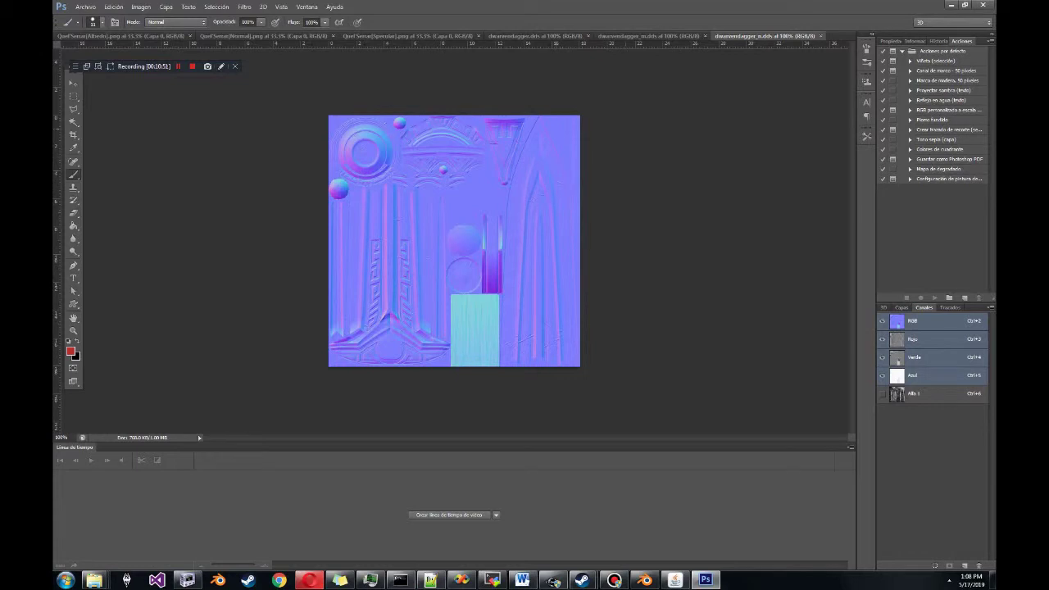
click(822, 36)
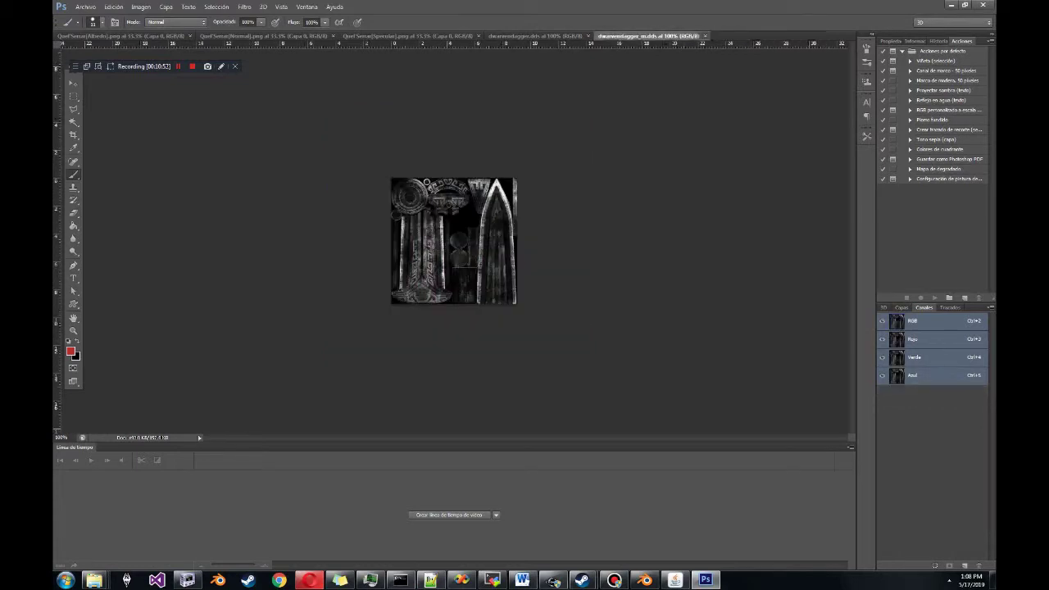
key(ctrl+w)
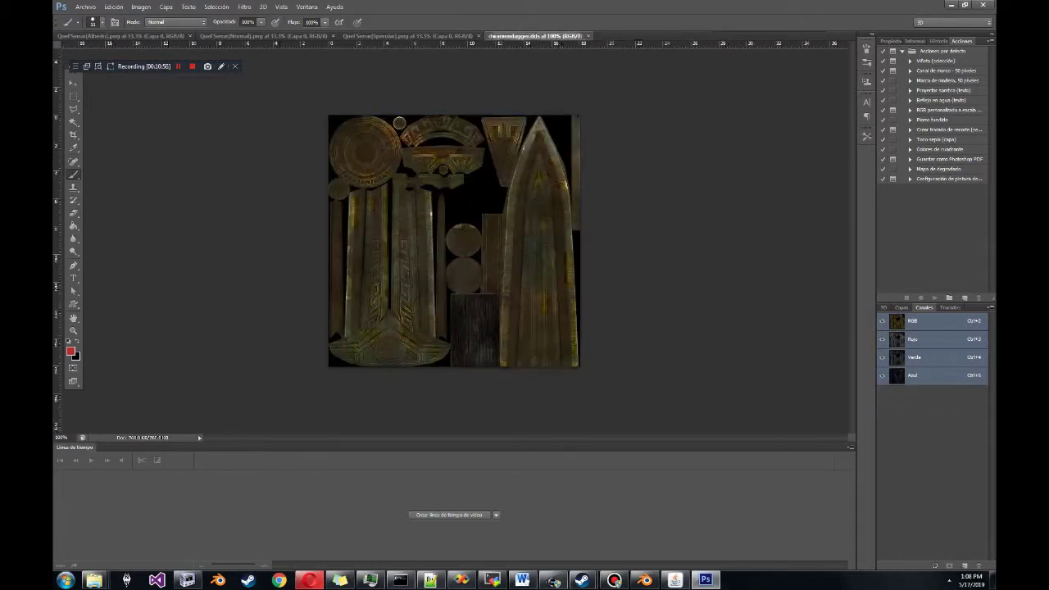
- Switch to NifSkope and review the custom texture folders in the rendering settings, checking the Skyrim Data and Data\Textures paths
click(187, 580)
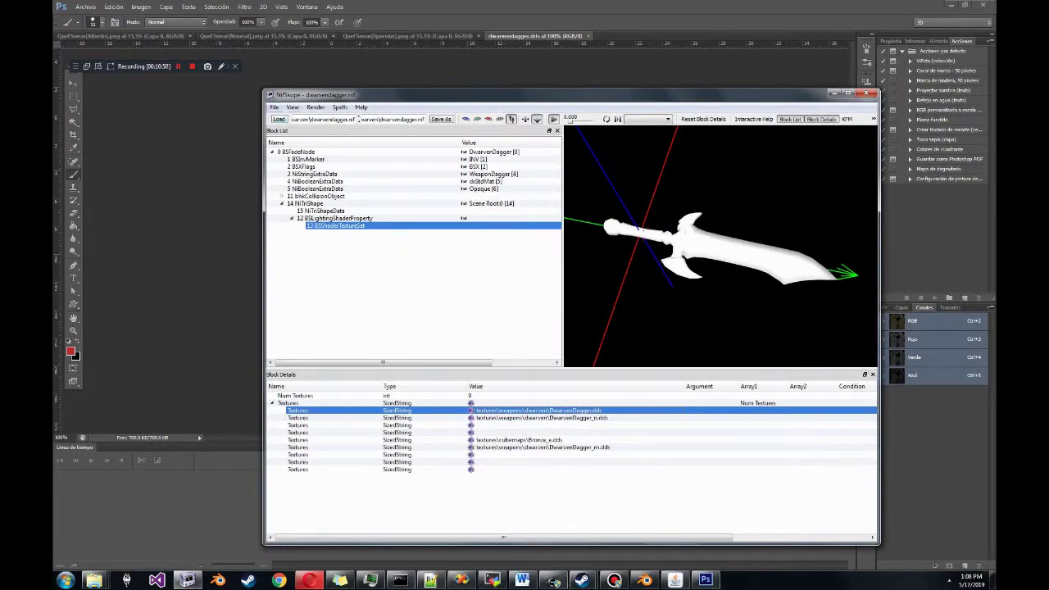
click(316, 107)
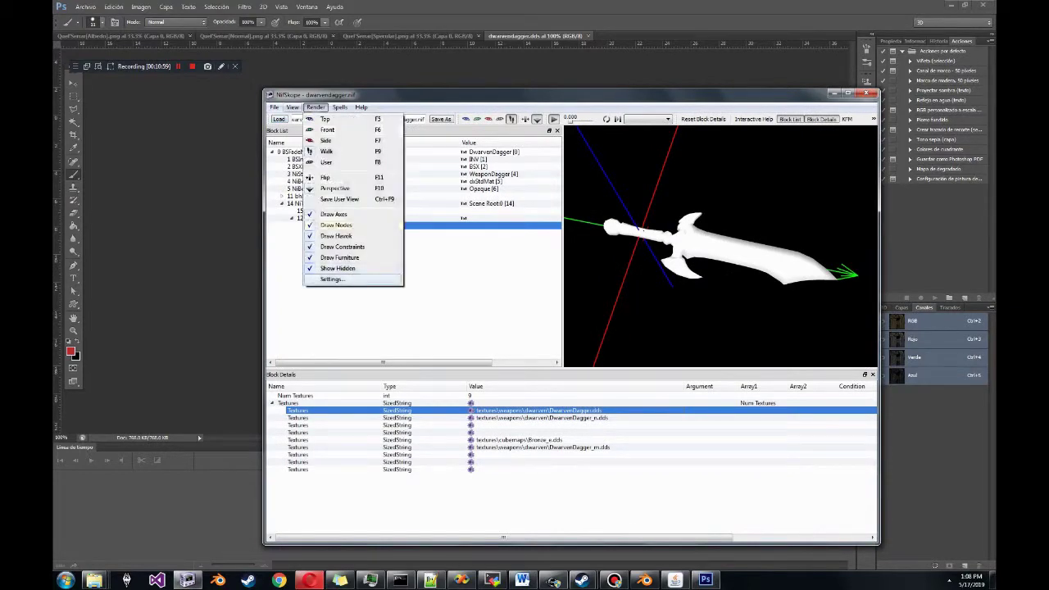
click(332, 279)
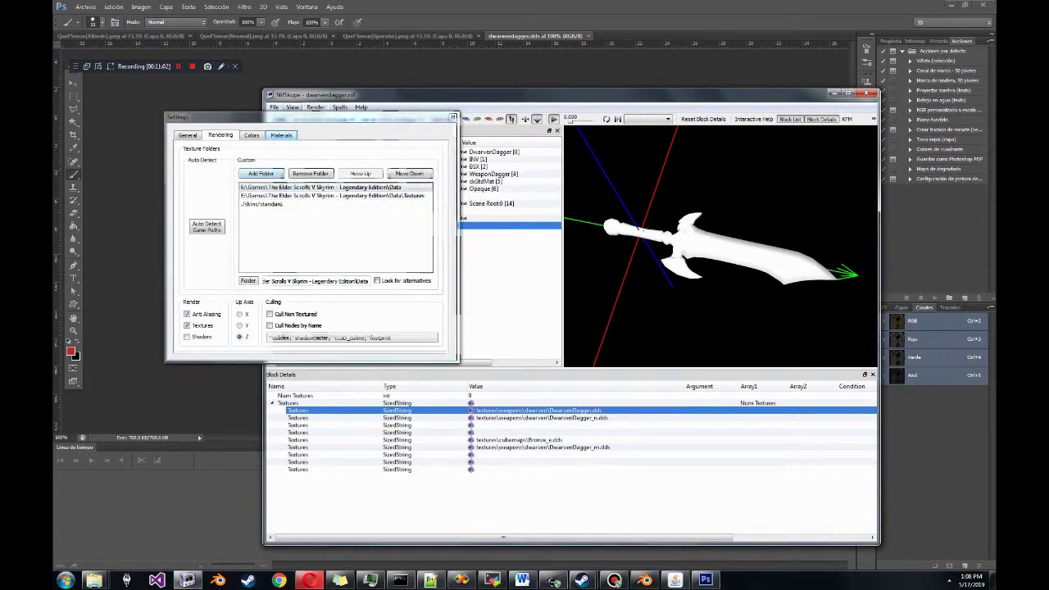
click(332, 196)
click(332, 188)
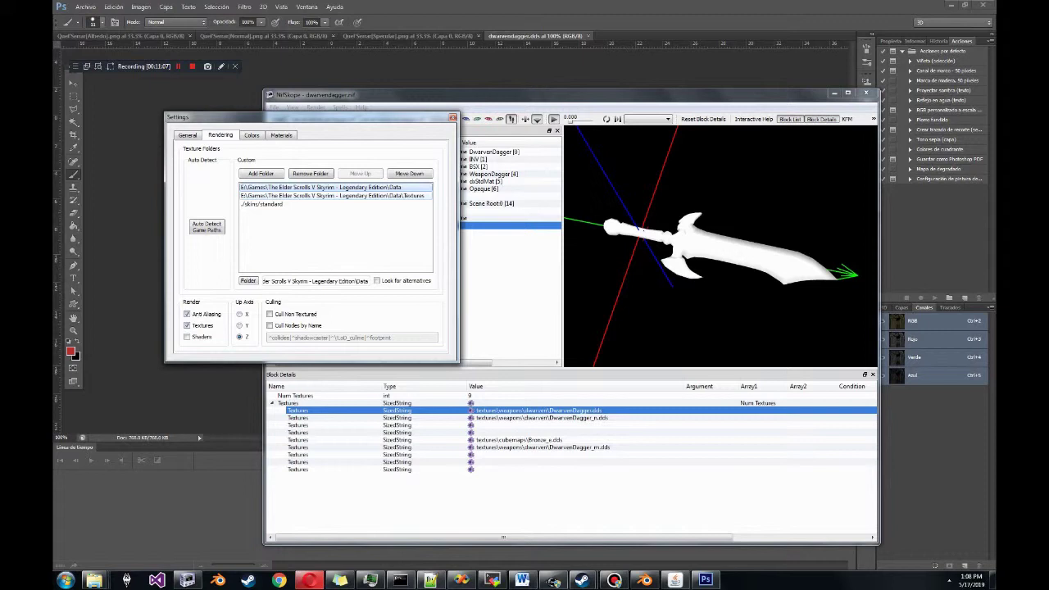
click(332, 196)
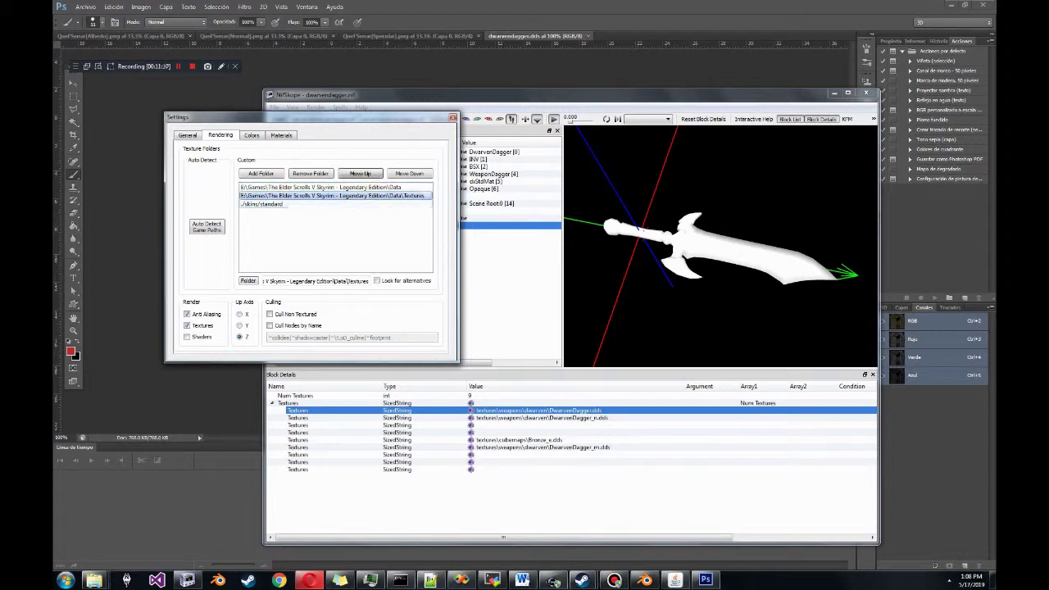
click(332, 188)
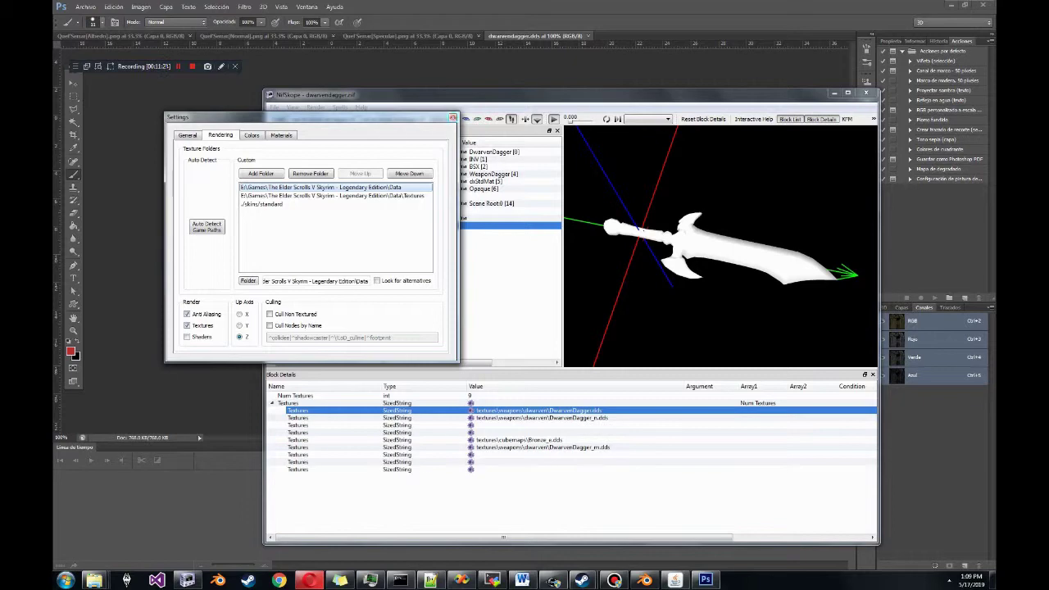
drag(361, 117, 294, 196)
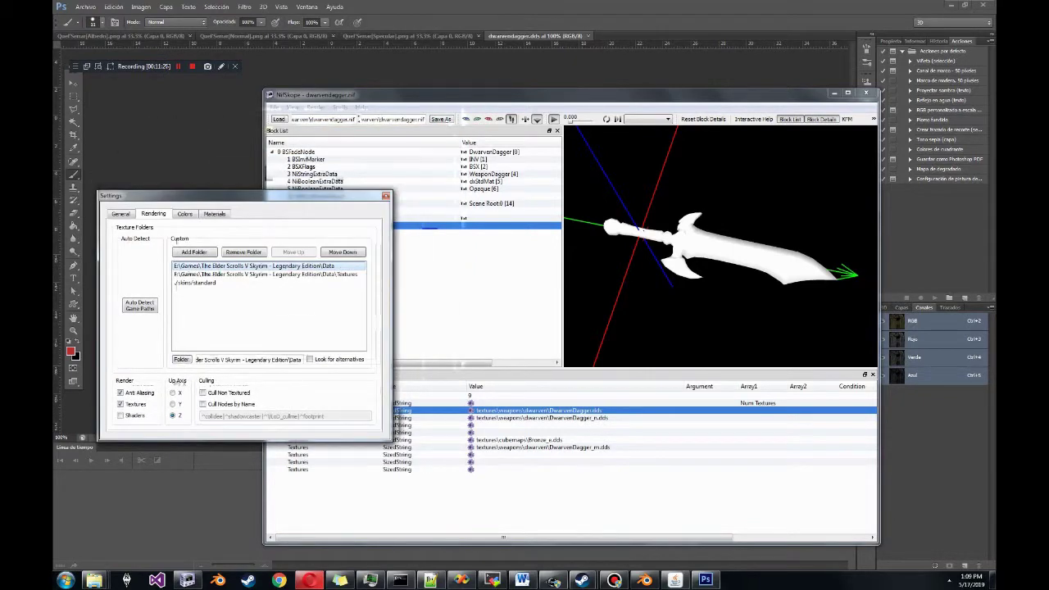
drag(367, 196, 404, 187)
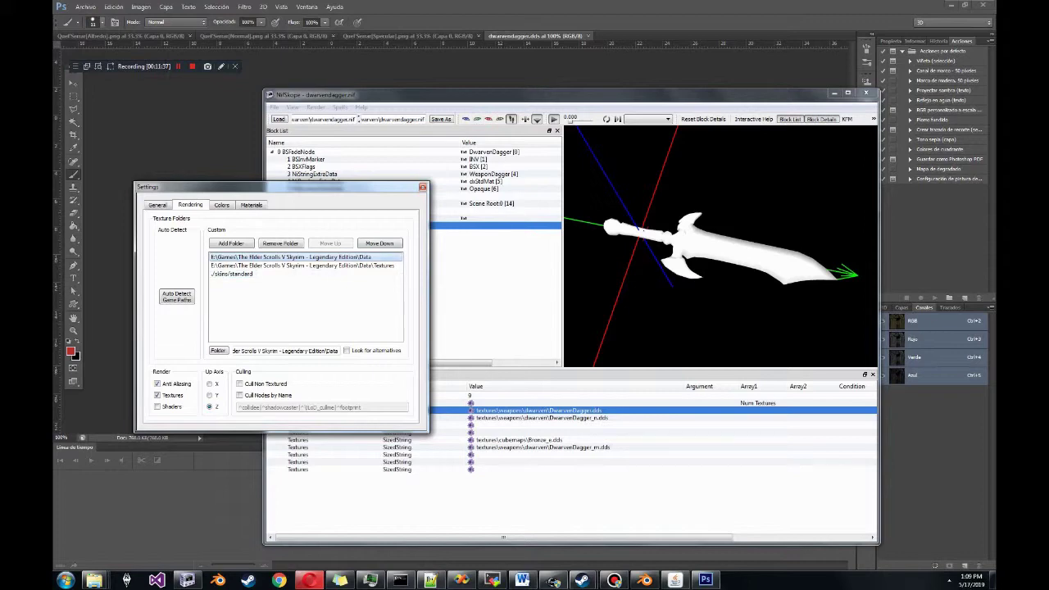
click(423, 187)
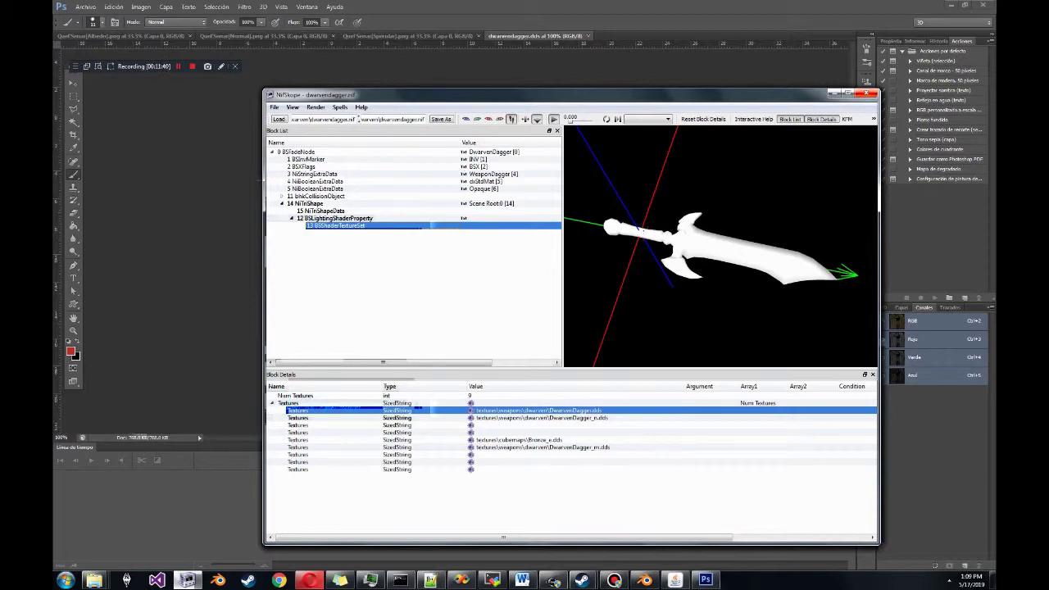
- Switch to Photoshop and fully desaturate the Quel'Serrar Specular texture with Hue/Saturation
click(410, 65)
click(409, 36)
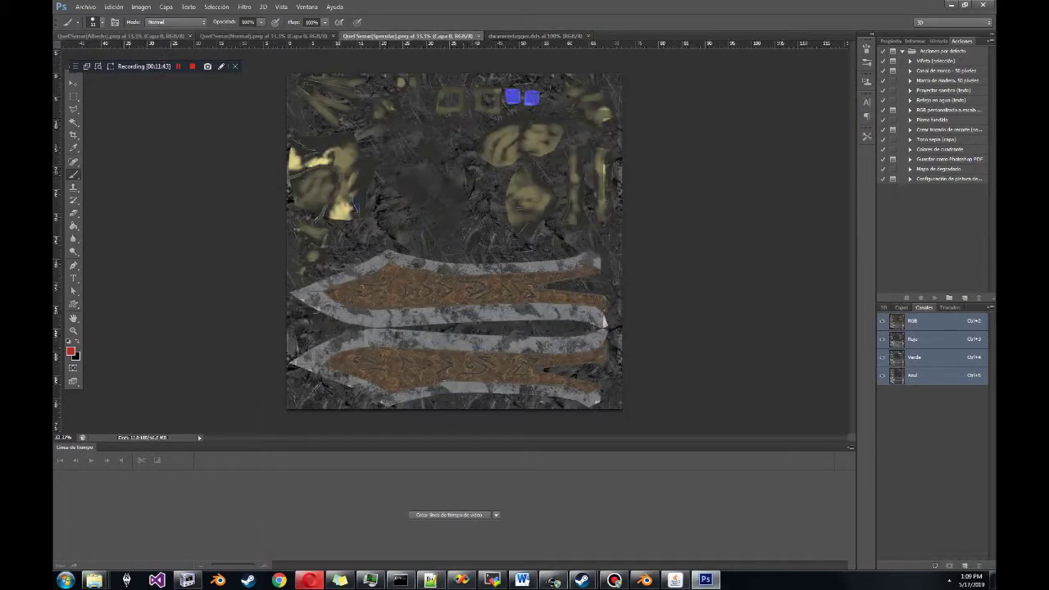
click(85, 7)
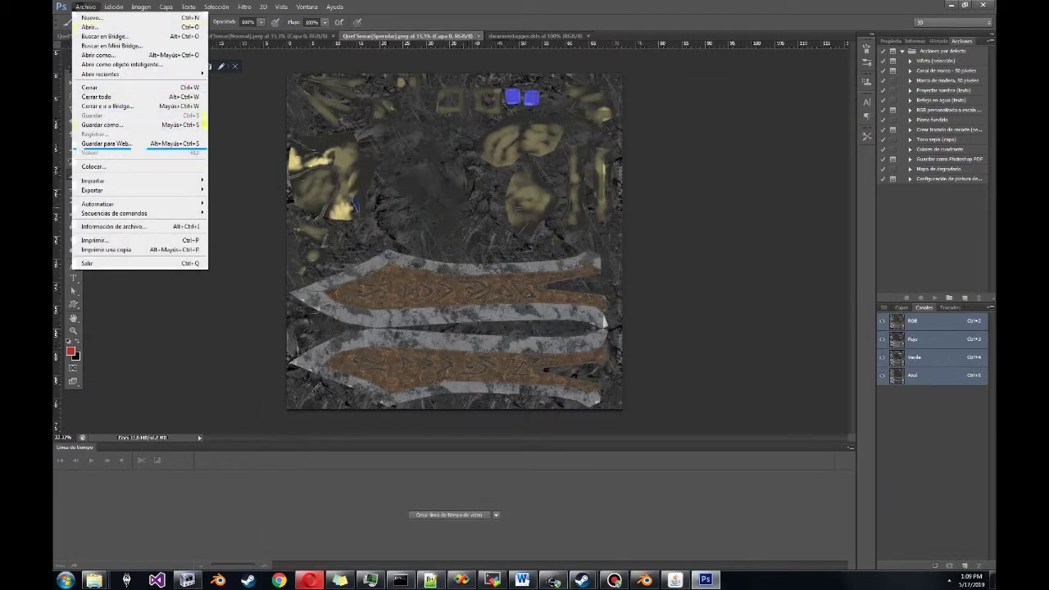
click(115, 145)
key(ctrl+u)
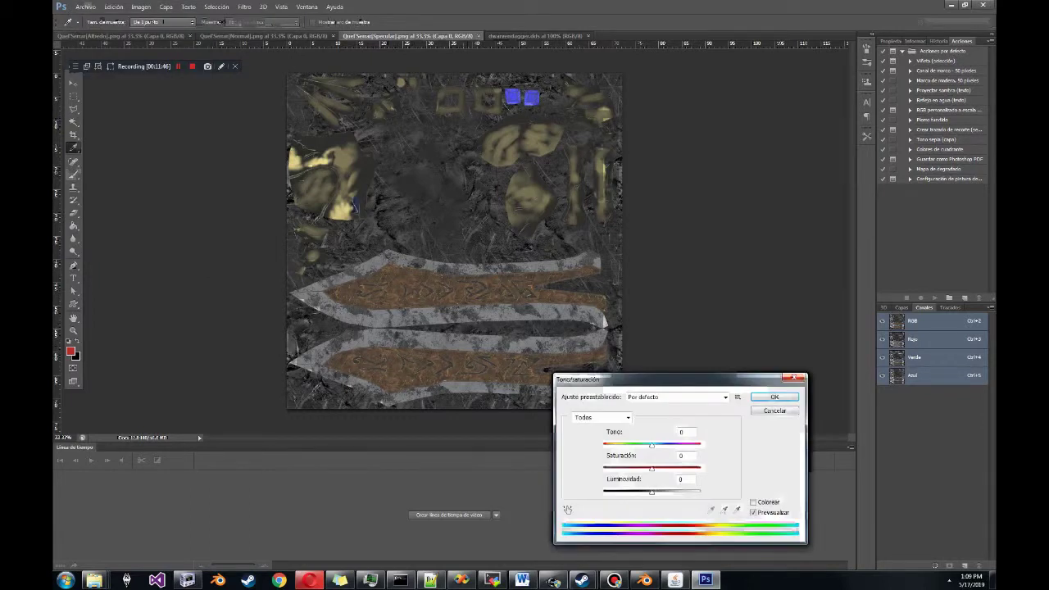
drag(652, 469, 603, 469)
click(775, 397)
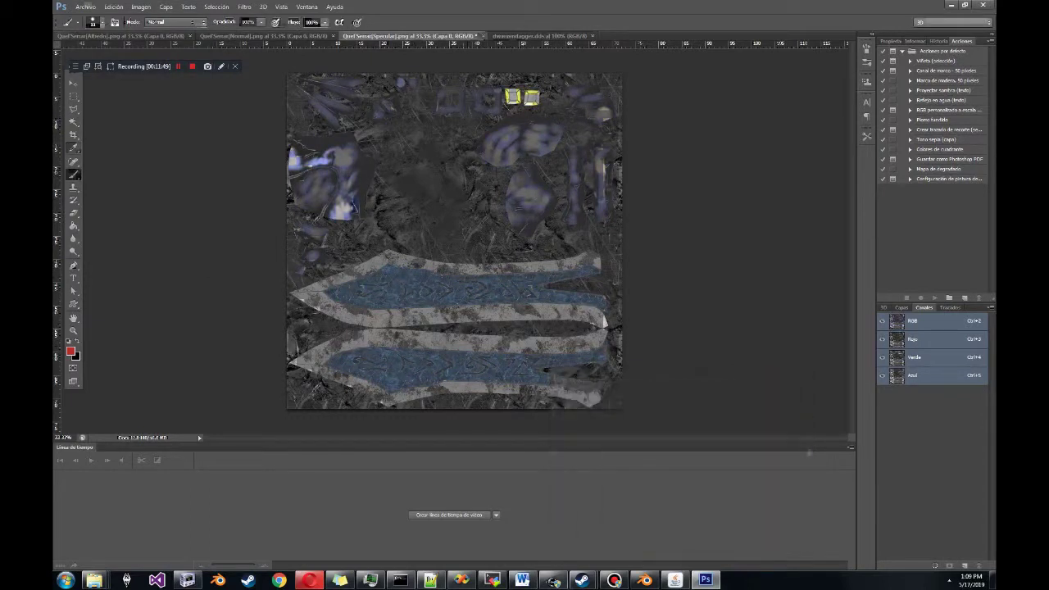
- Save the desaturated Specular texture as qs_m in D3D/DDS format, using DXT1 RGB 4 bpp without alpha and generated MIP maps
click(86, 7)
click(76, 123)
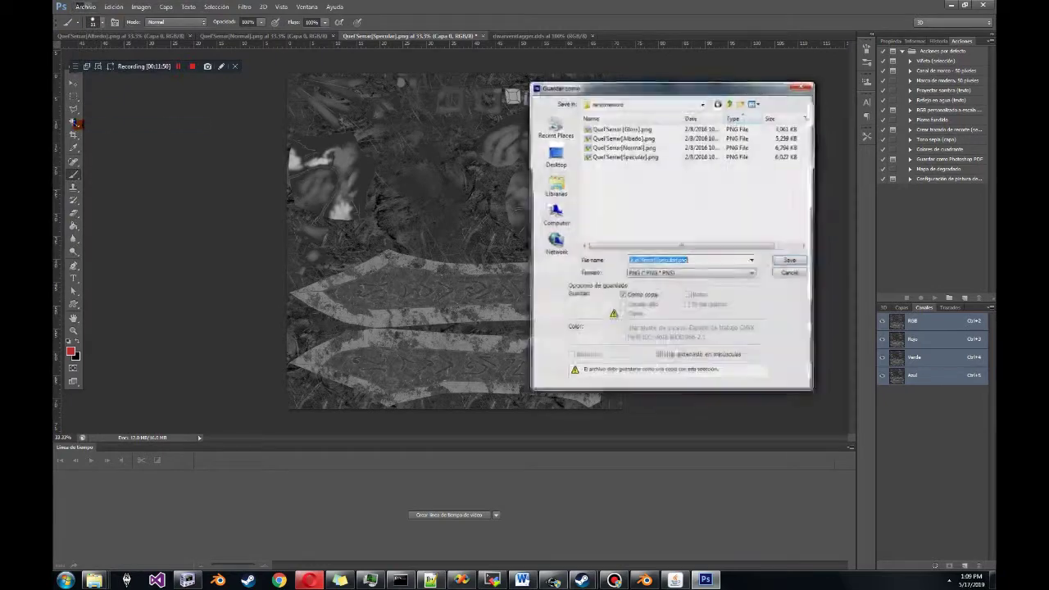
click(691, 273)
click(682, 314)
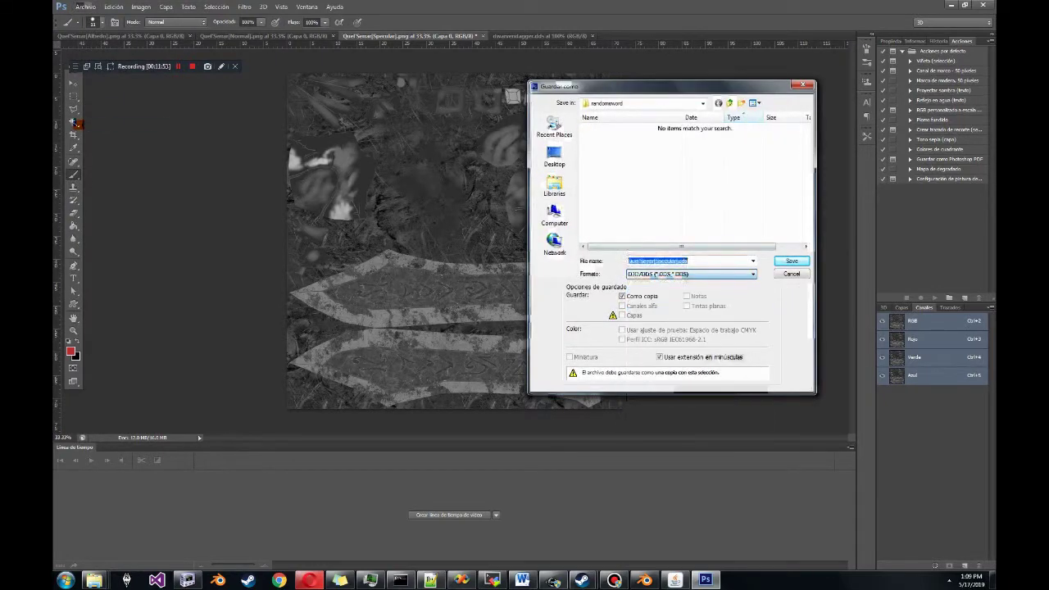
text(qs_n)
key(Return)
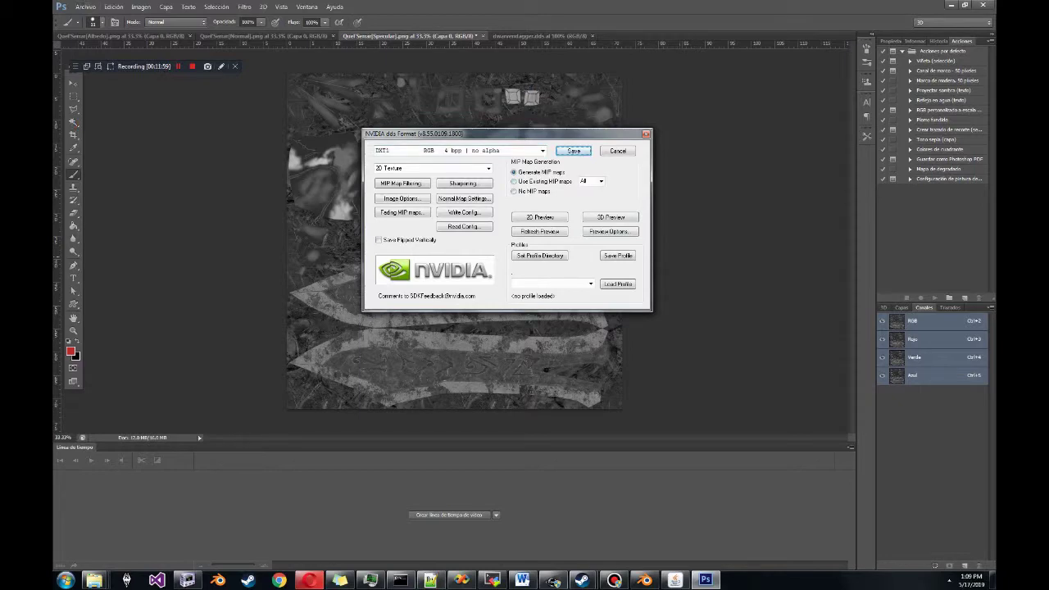
click(543, 151)
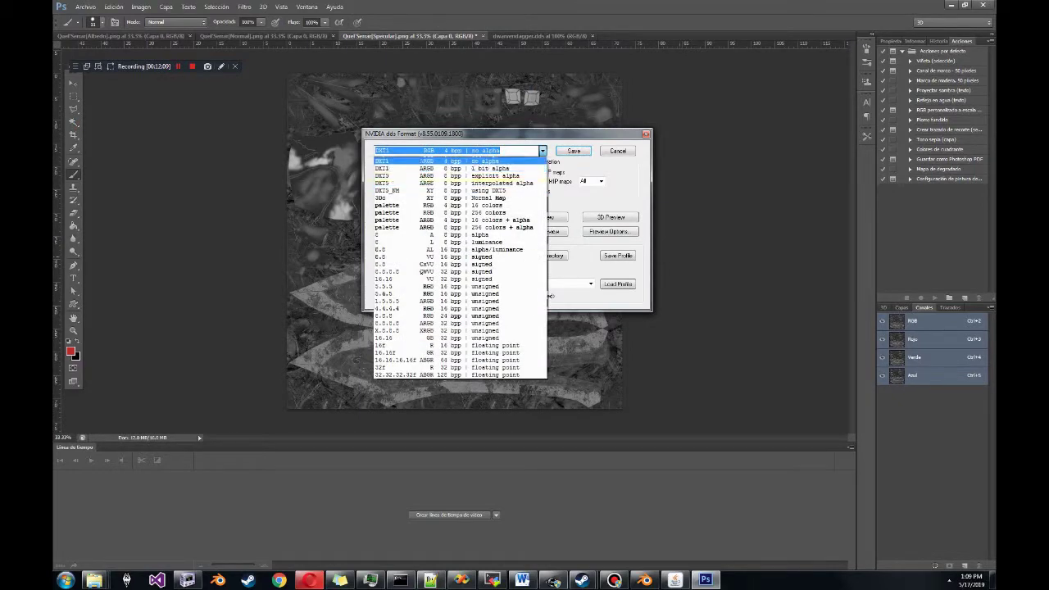
click(542, 151)
click(573, 150)
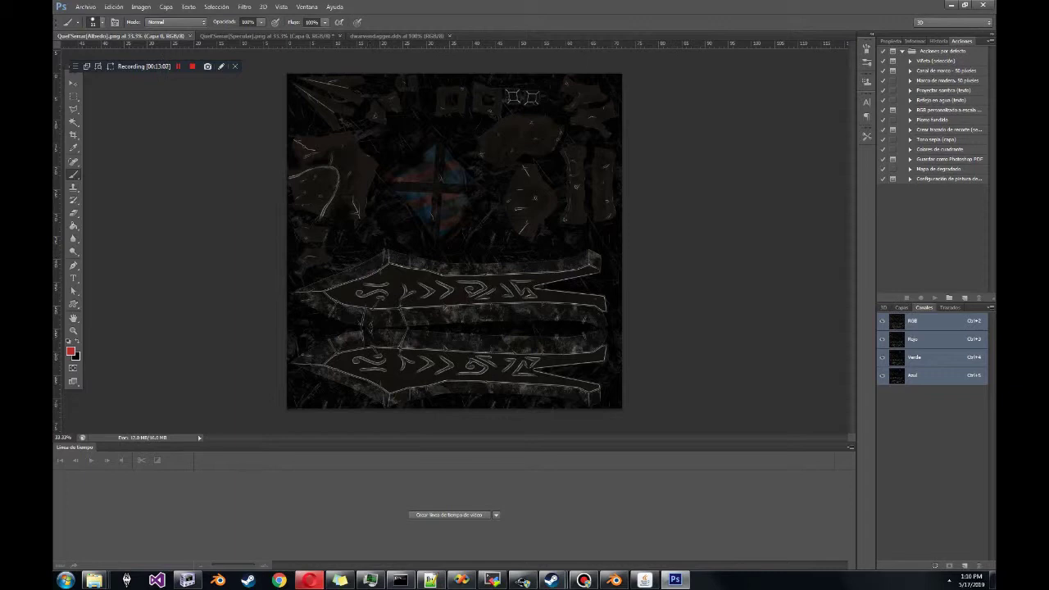
- Move qs_d.dds, qs_m.dds and qs_n.dds from the randomsword folder to Skyrim's Data\Textures\weapons\dwarven folder, replacing all existing copies
mouse_move(94, 581)
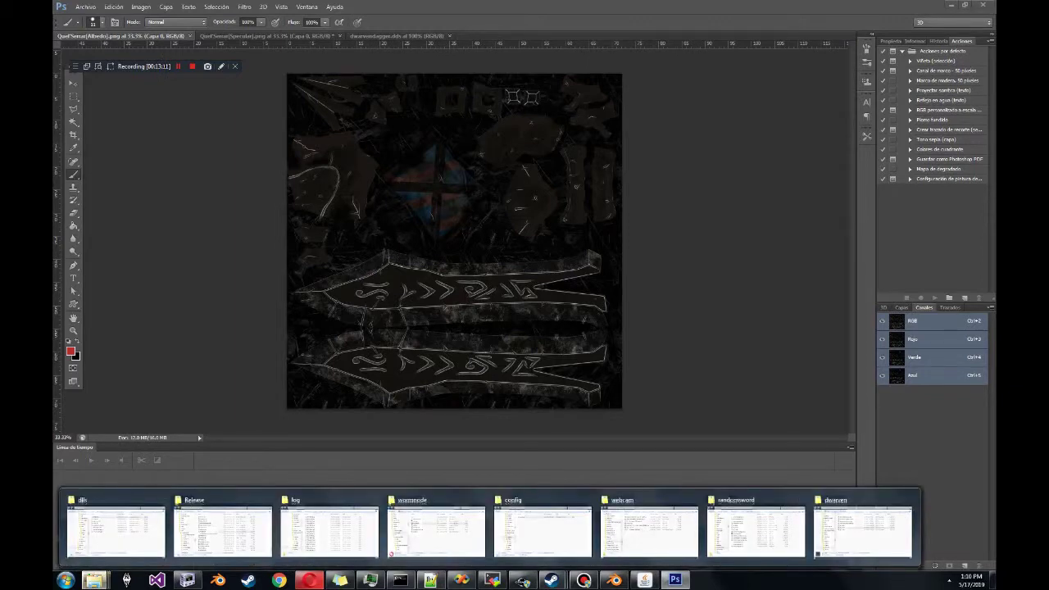
click(755, 531)
click(634, 318)
shift+click(634, 297)
key(ctrl+x)
click(94, 580)
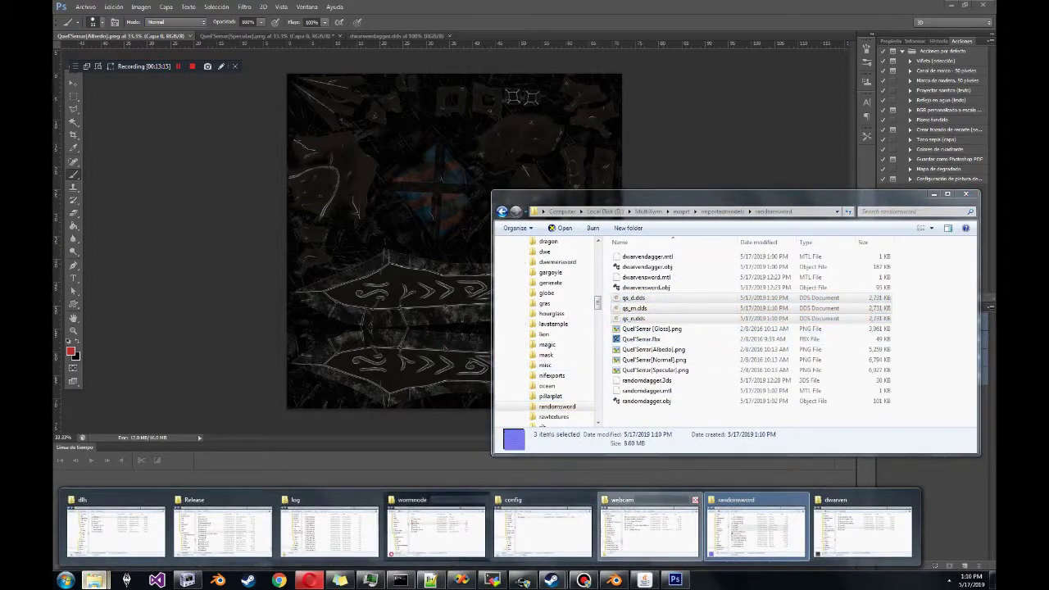
click(860, 529)
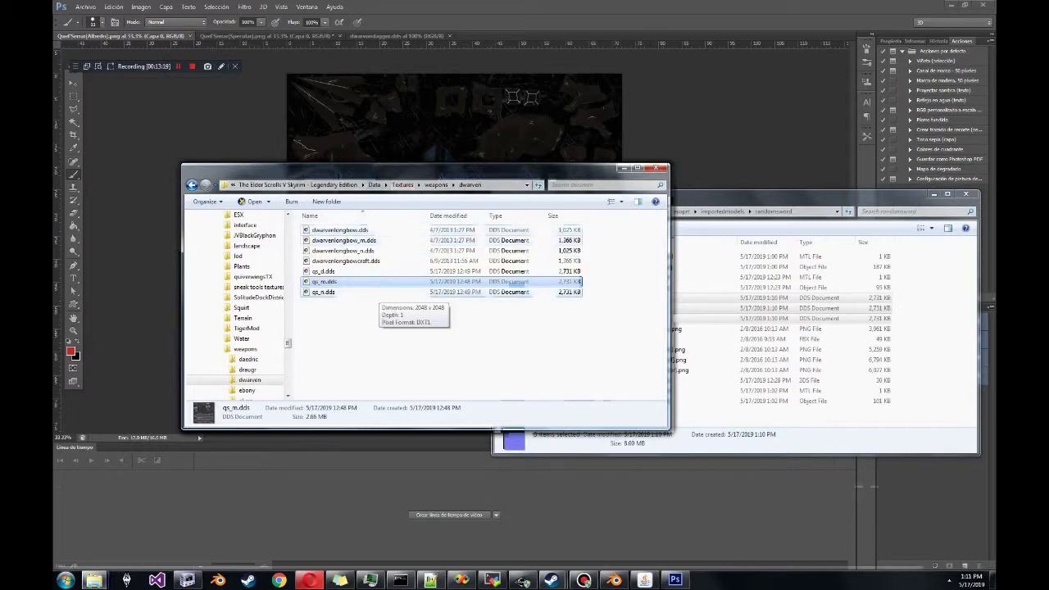
drag(438, 312, 333, 271)
click(394, 336)
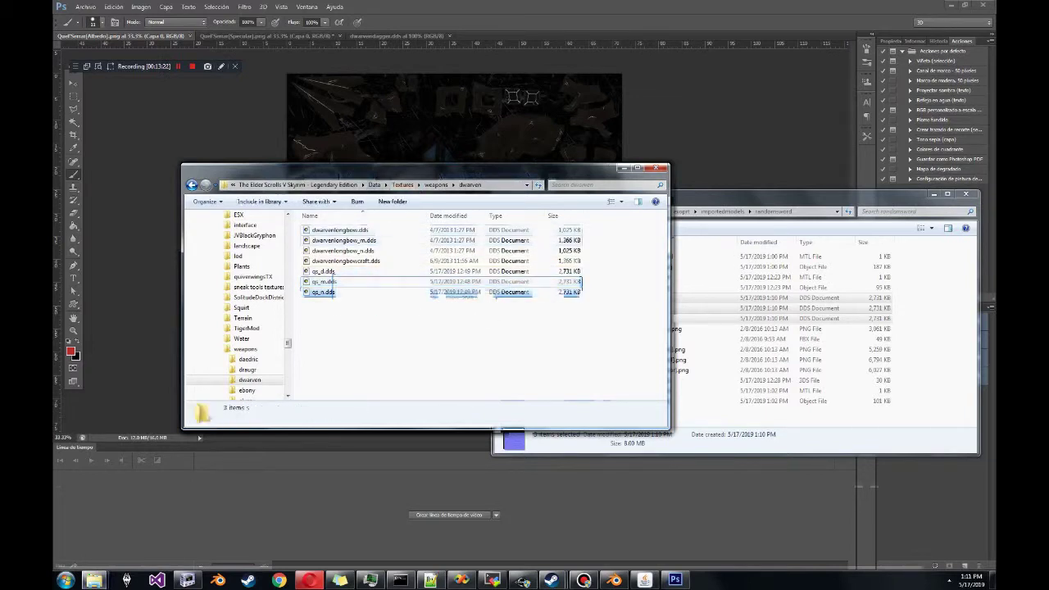
key(ctrl+v)
click(442, 391)
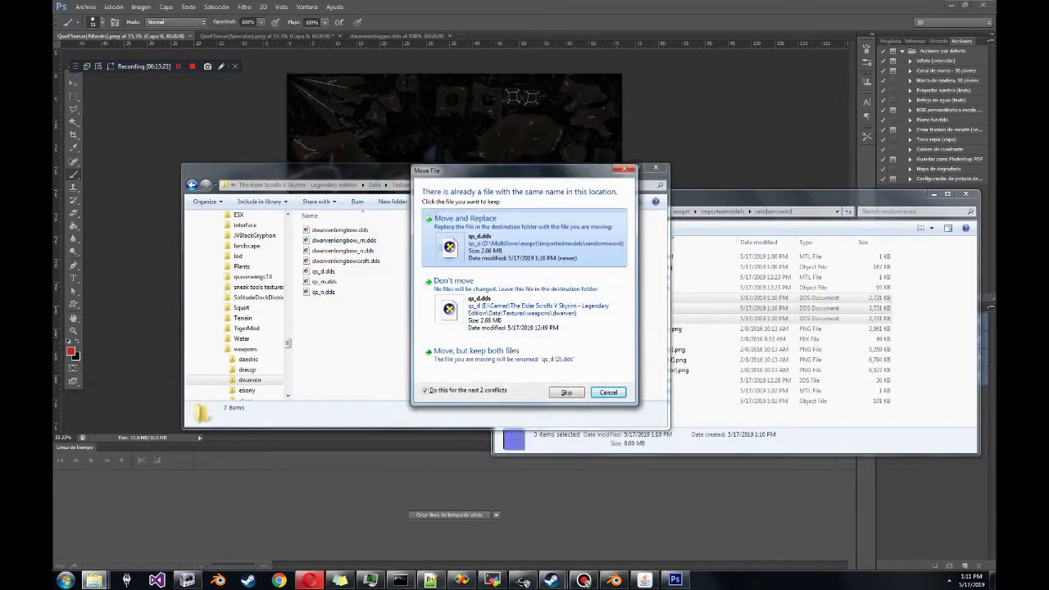
click(451, 254)
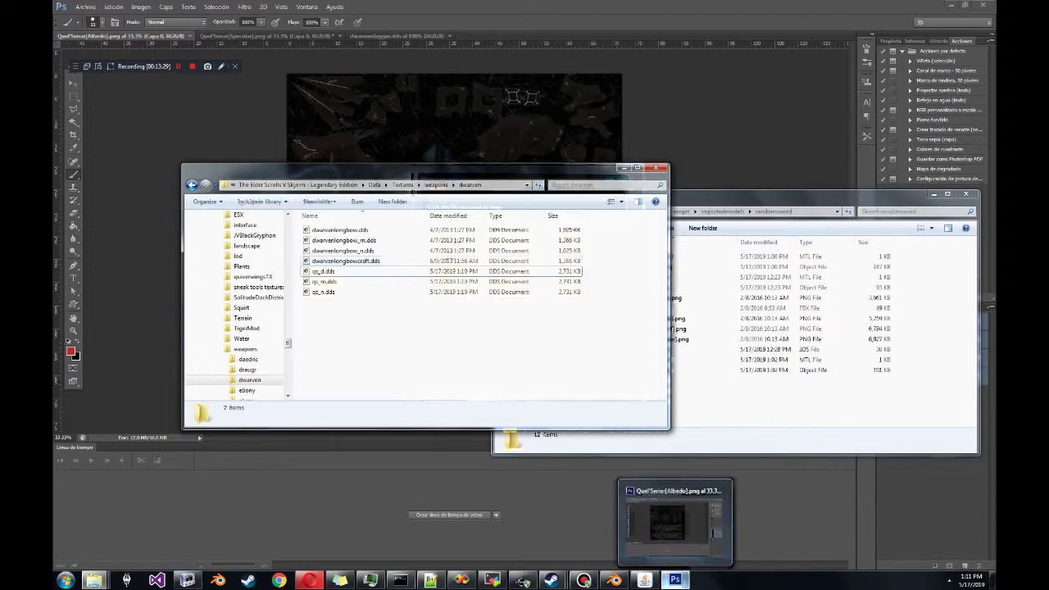
drag(397, 365, 341, 320)
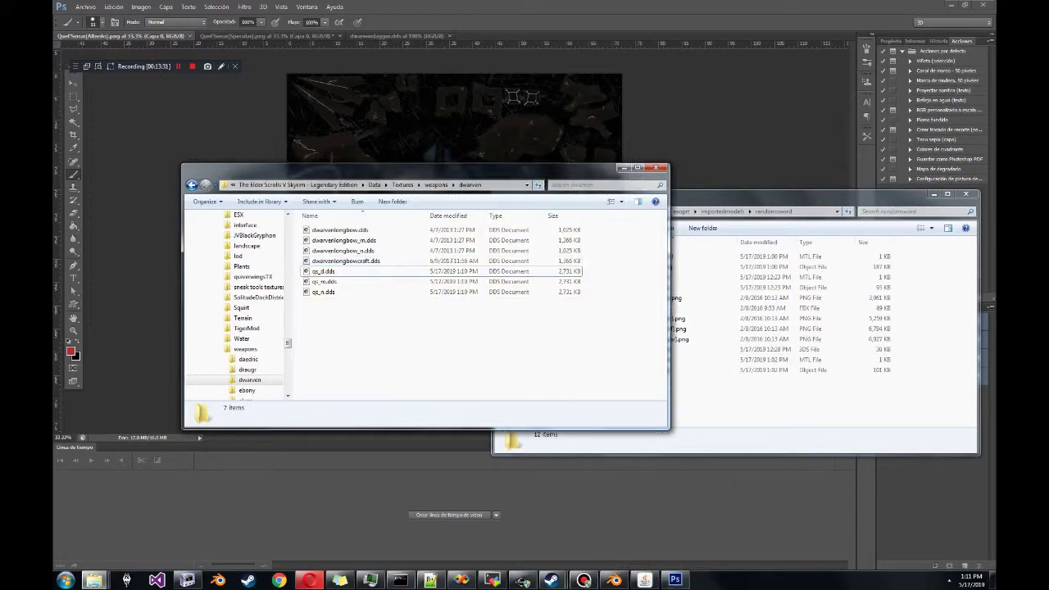
- Switch to NifSkope and set the texture set's first texture path to textures\weapons\dwarven\qs_d.dds
click(188, 582)
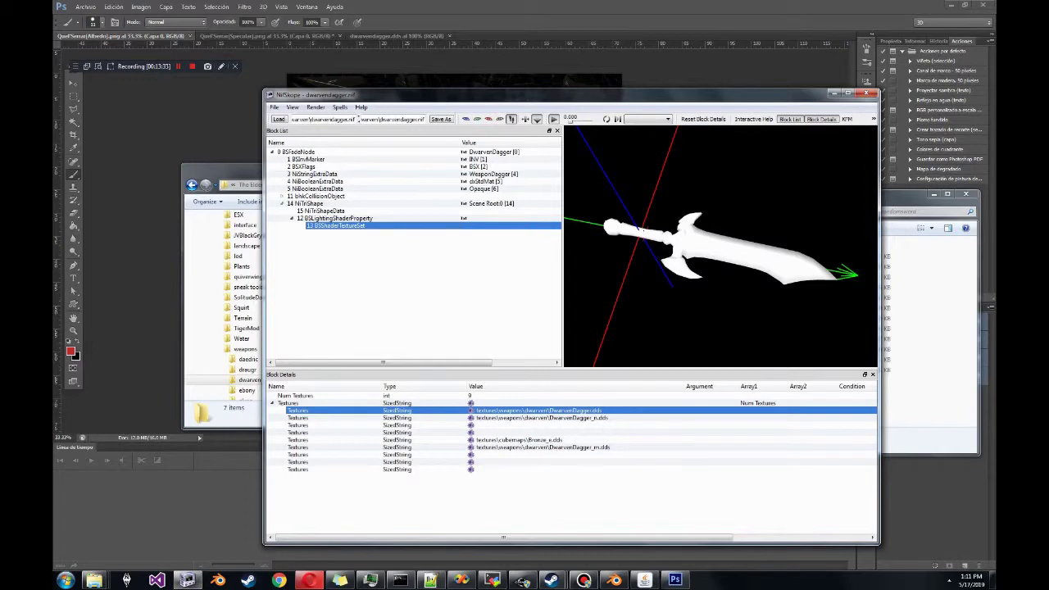
double_click(577, 411)
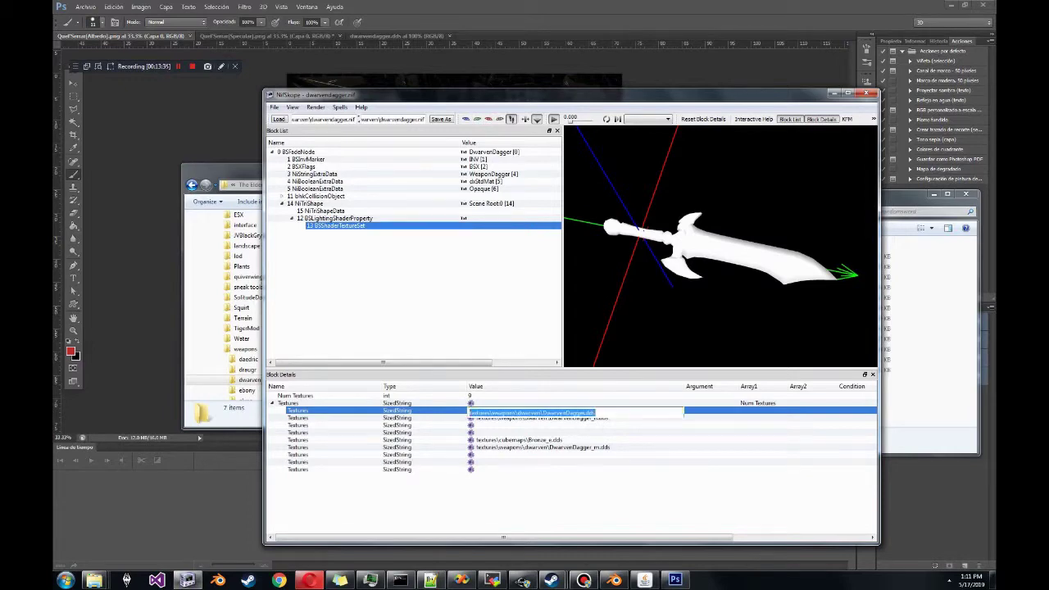
click(583, 413)
drag(239, 172, 209, 183)
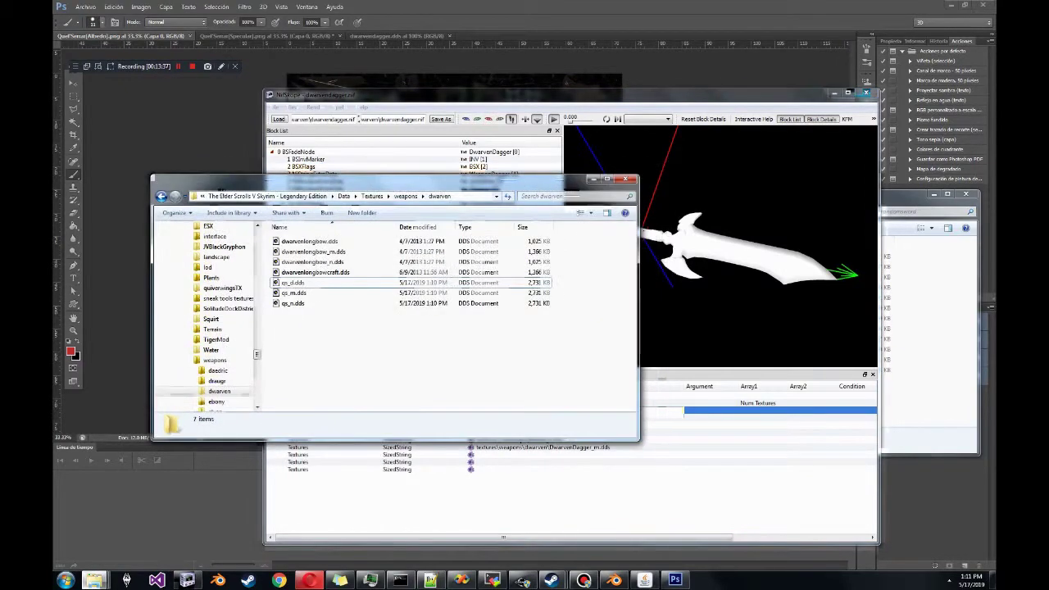
click(566, 448)
double_click(558, 410)
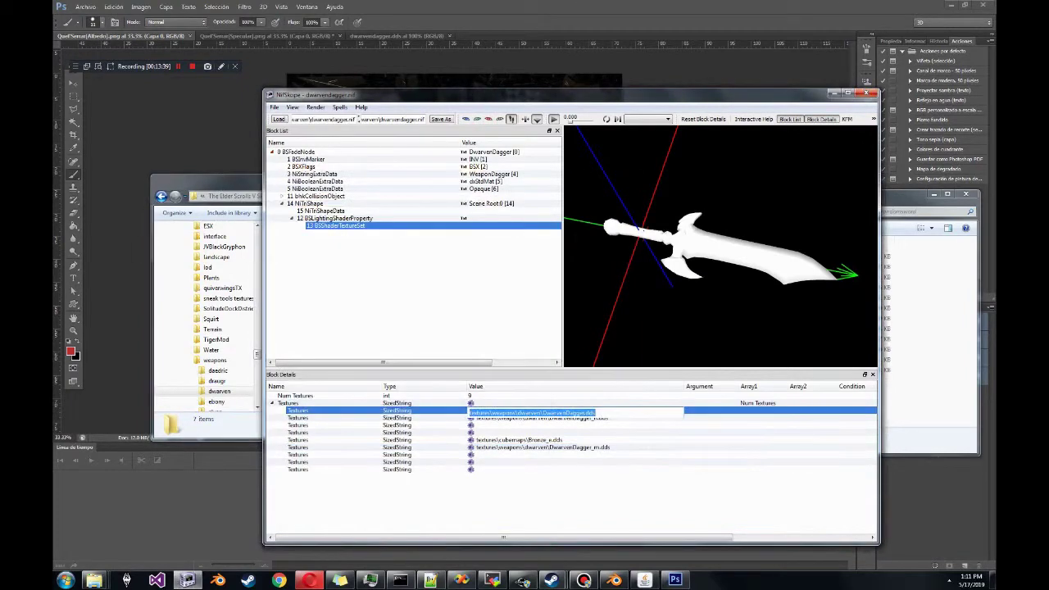
click(544, 413)
drag(542, 413, 597, 413)
text(qu_)
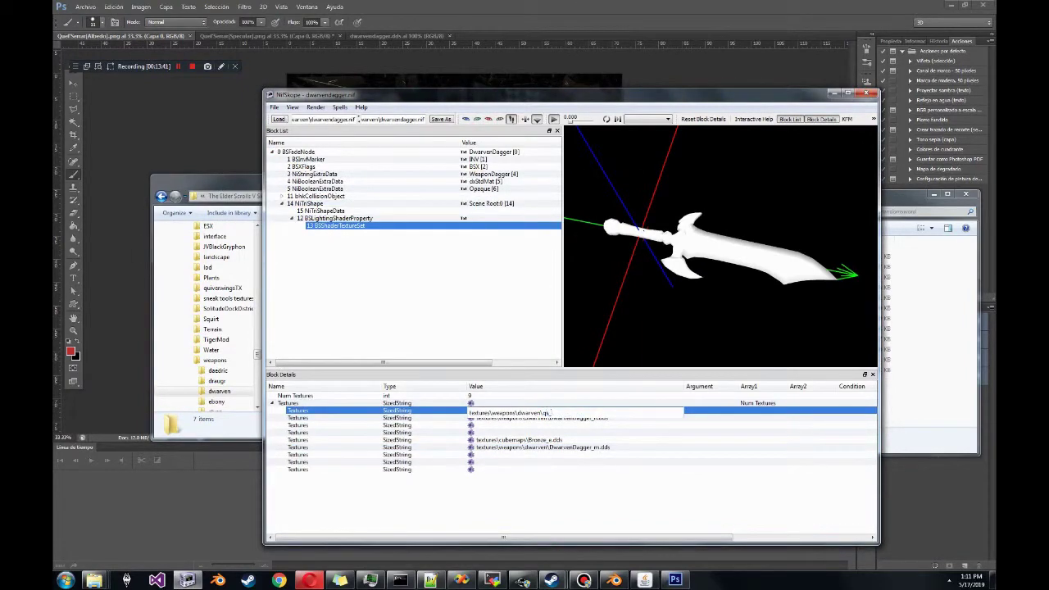
text(d.dds)
key(Return)
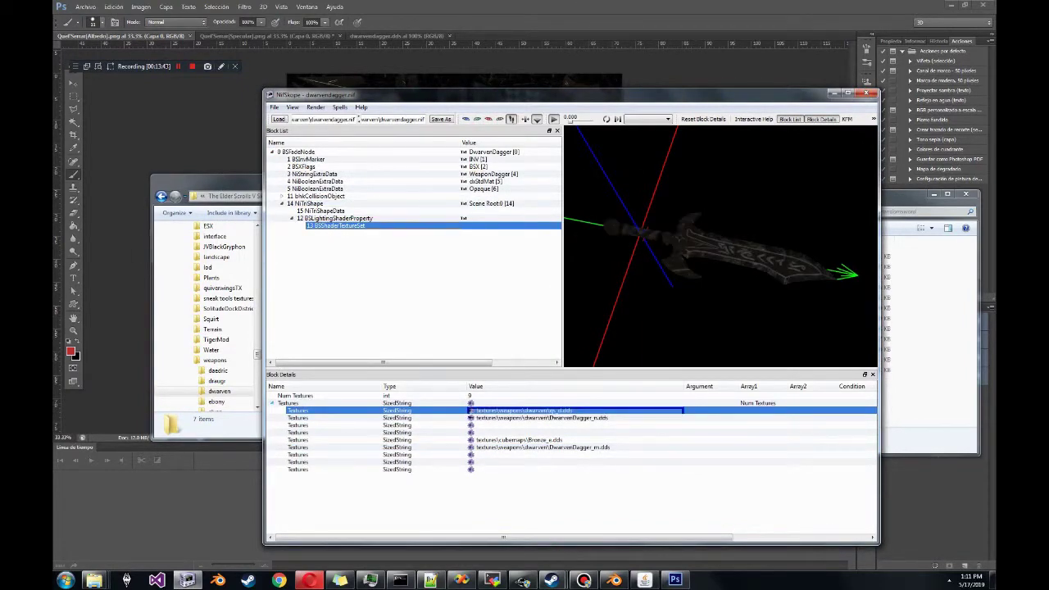
- Set the second texture path, the dagger's normal map, to textures\weapons\dwarven\qs_n.dds
scroll(721, 246, up, 3)
scroll(720, 246, down, 3)
double_click(545, 418)
drag(544, 420, 605, 420)
text(qss_n.dds)
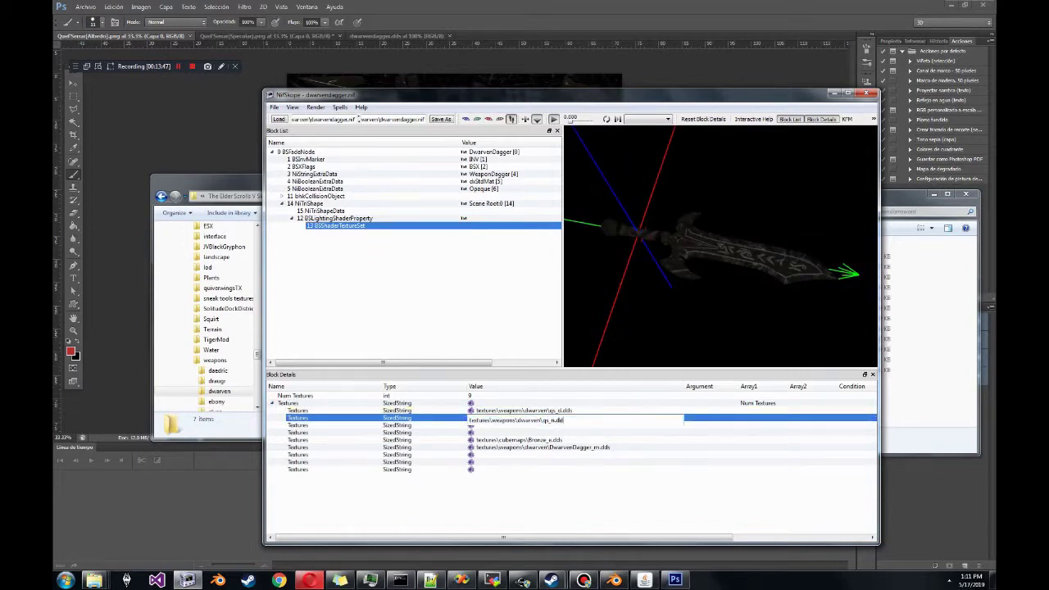
key(Return)
- Replace the DwarvenDagger_m.dds path in the sixth texture slot with textures\weapons\dwarven\qs_m.dds
double_click(544, 447)
click(544, 449)
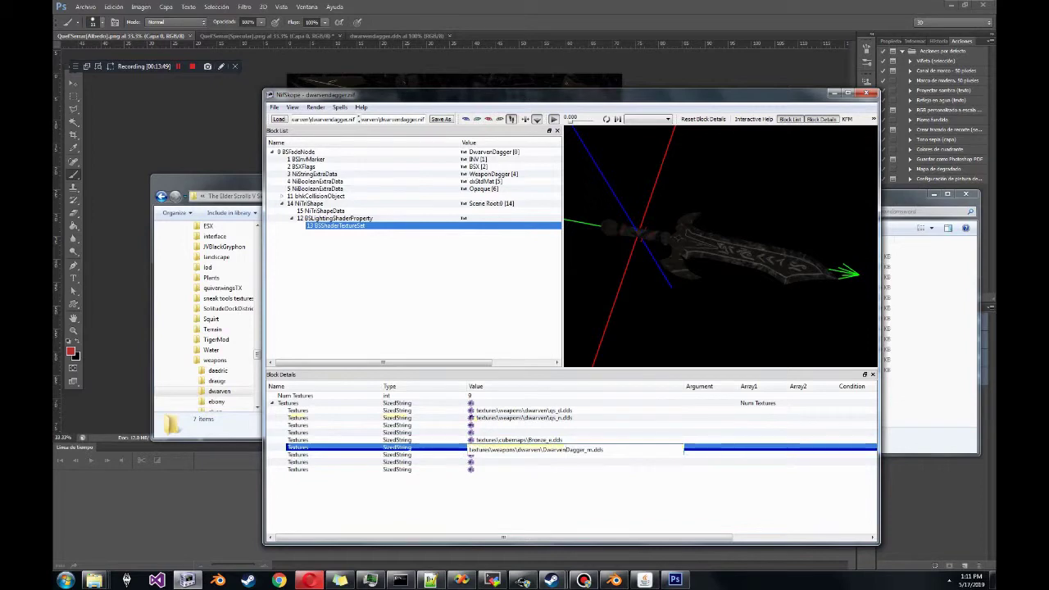
drag(544, 450, 605, 449)
text(qs_m.dds)
key(Return)
- Switch to File Explorer and open the cubemaps folder inside exoprt\textures to find a replacement for the bronze cubemap
key(Up)
key(F2)
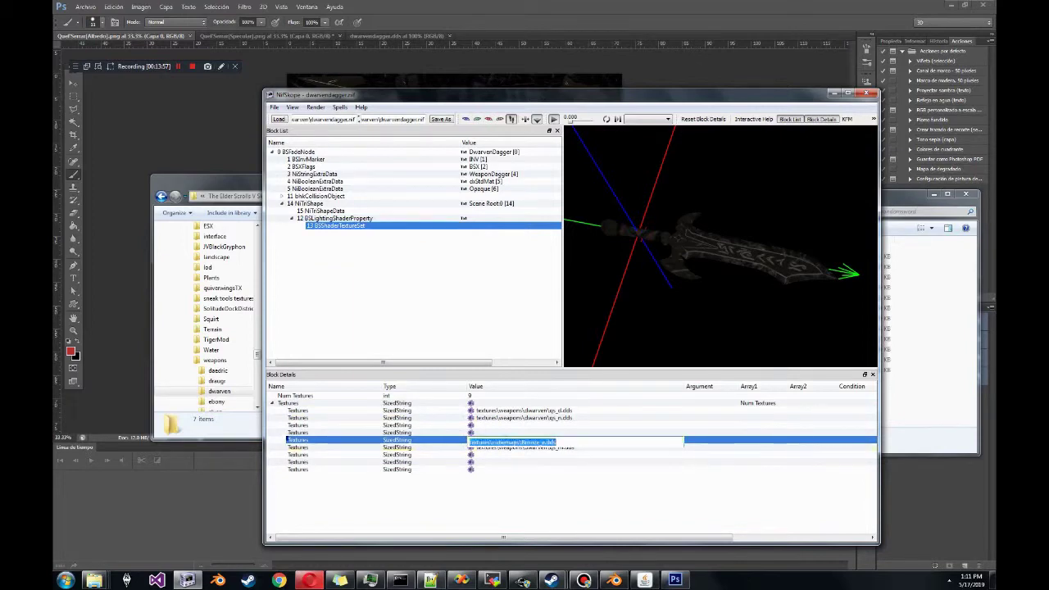
key(alt+Tab)
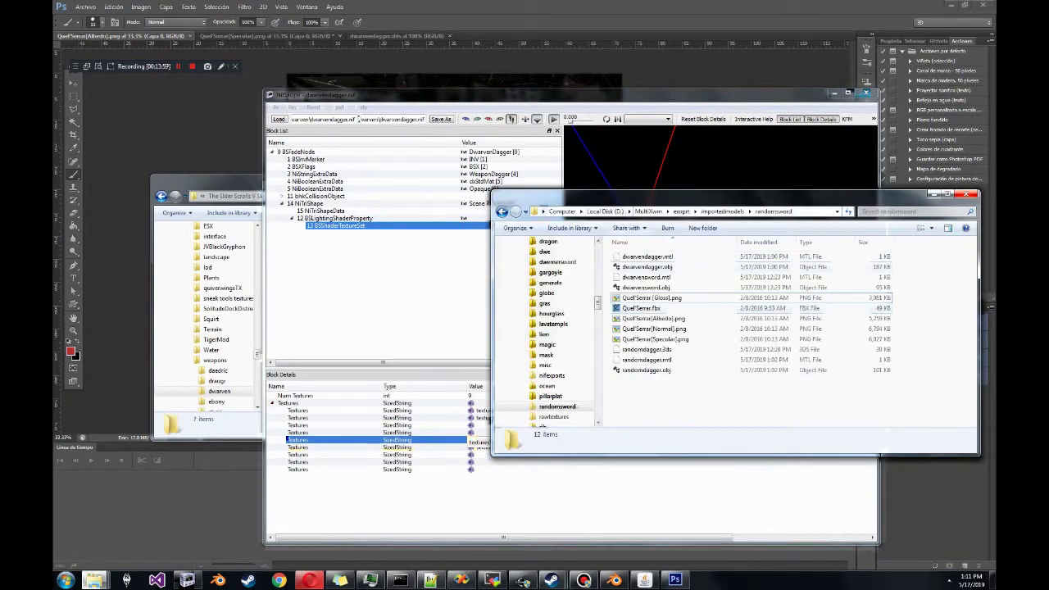
click(648, 212)
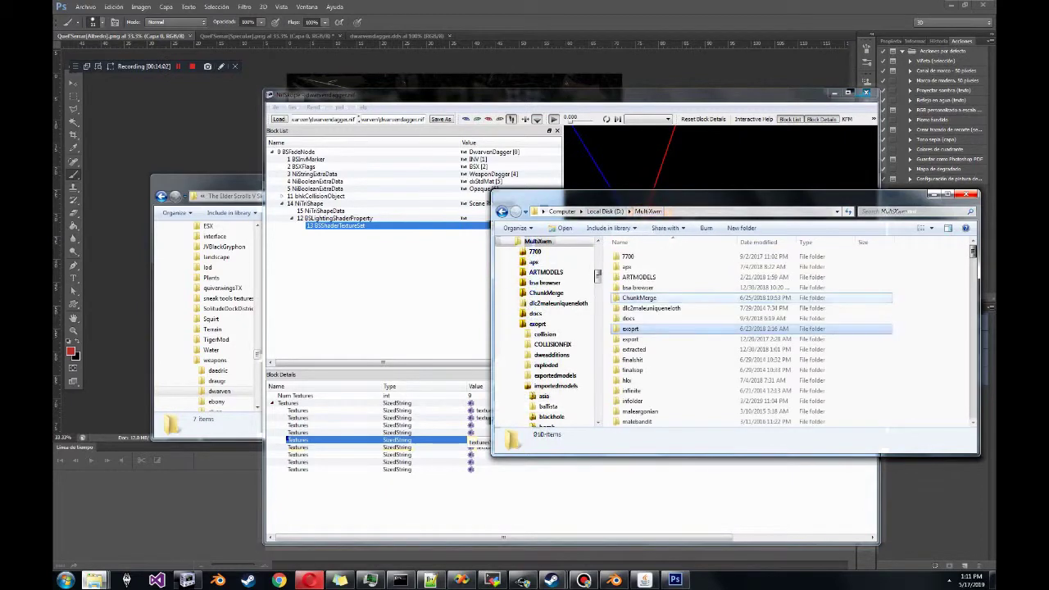
double_click(631, 277)
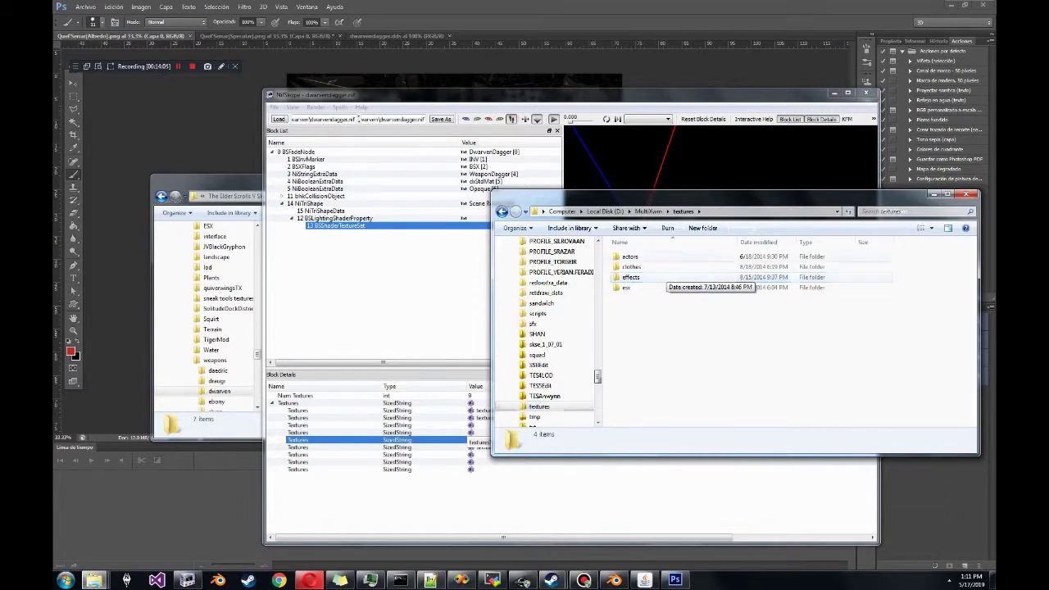
click(649, 212)
scroll(647, 266, up, 5)
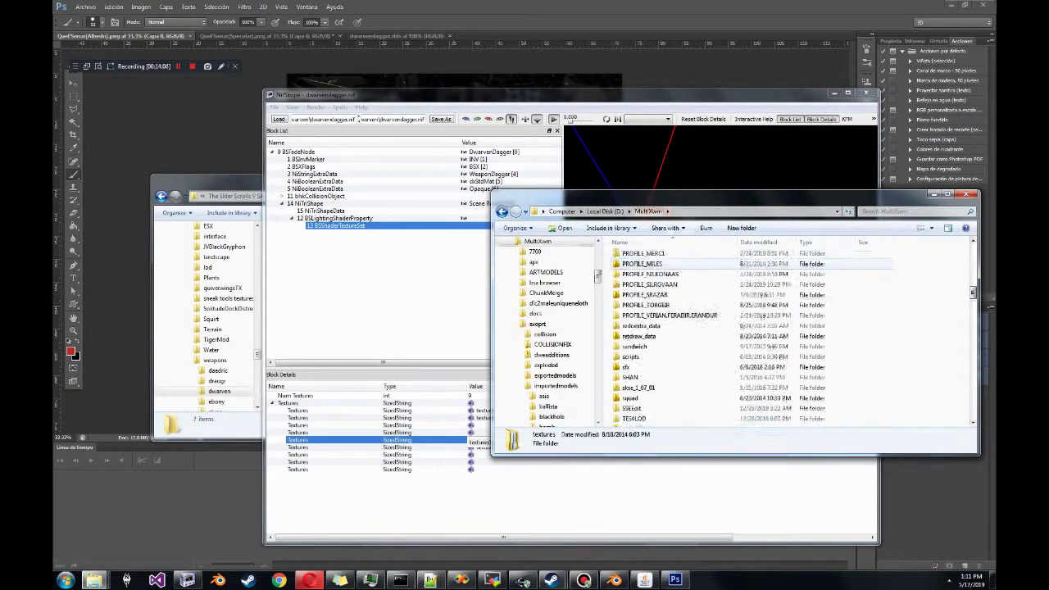
double_click(648, 266)
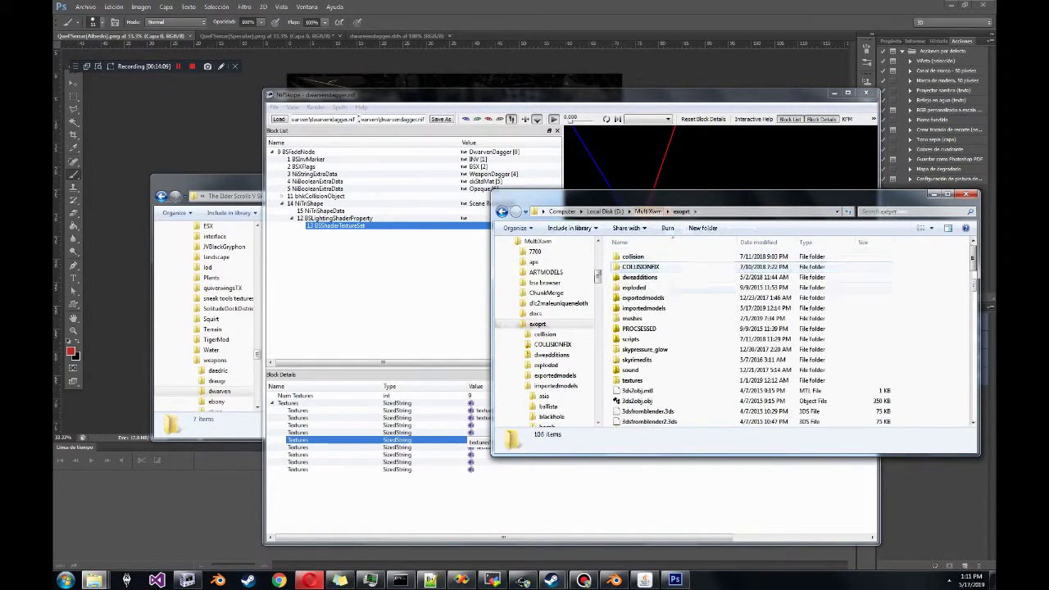
click(647, 381)
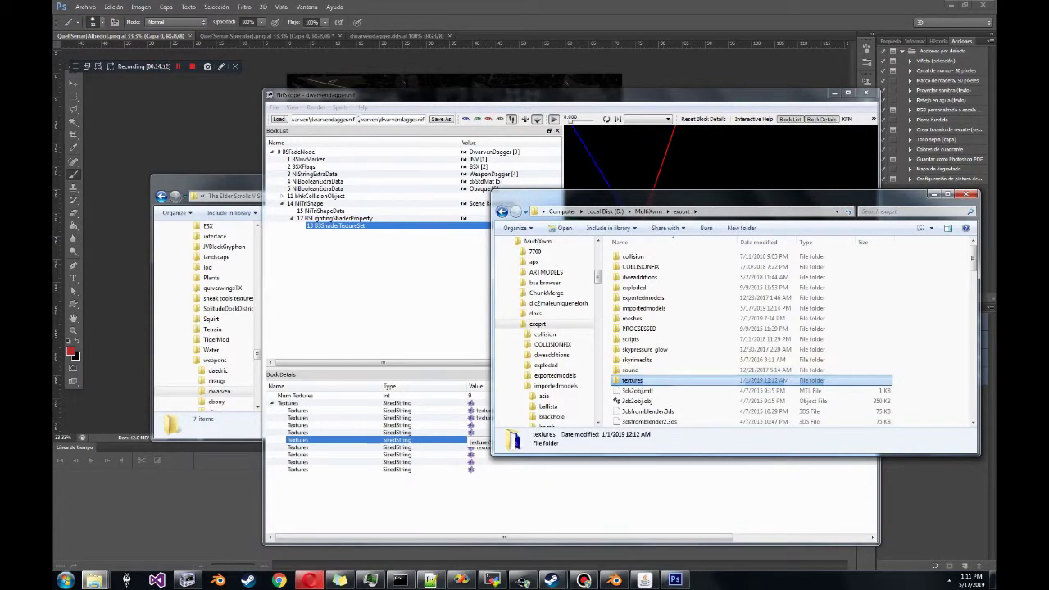
double_click(632, 380)
double_click(636, 298)
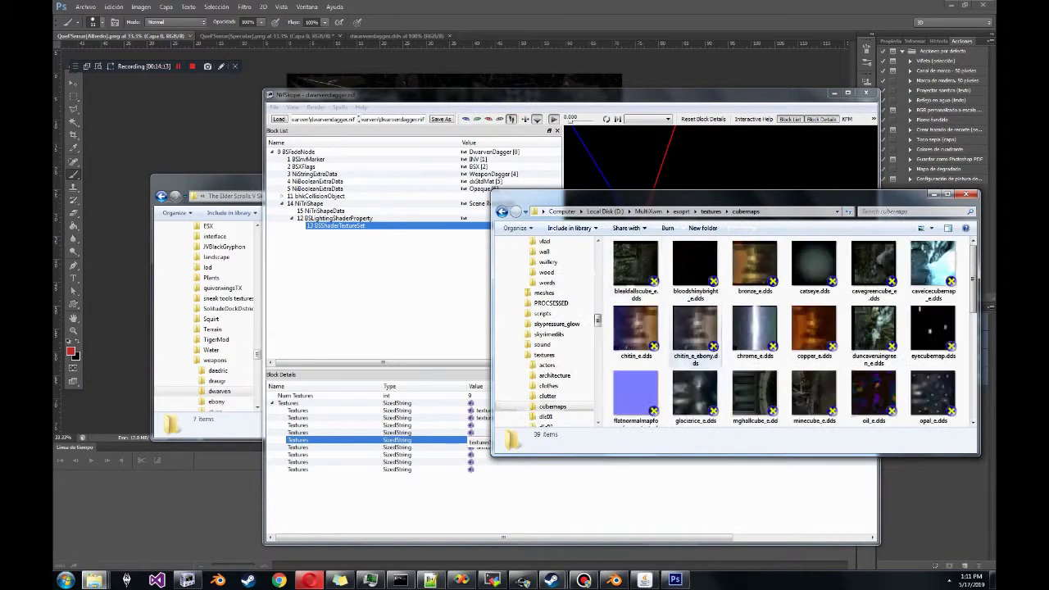
- Look through the cubemap textures for a suitable one, and reselect the dagger's BSShaderTextureSet block in NifSkope
scroll(755, 340, down, 4)
scroll(754, 340, up, 4)
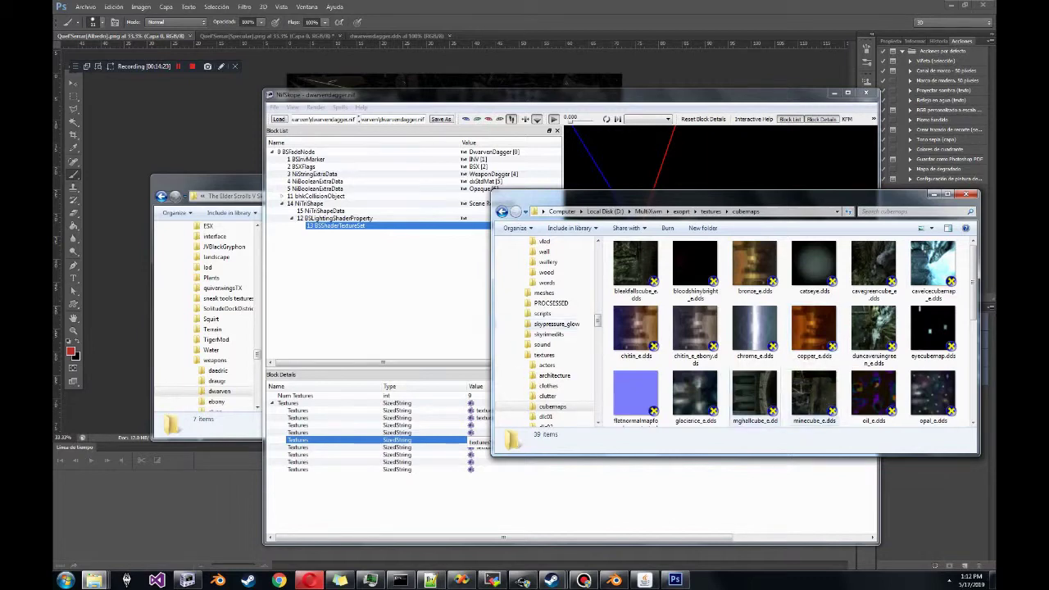
click(339, 219)
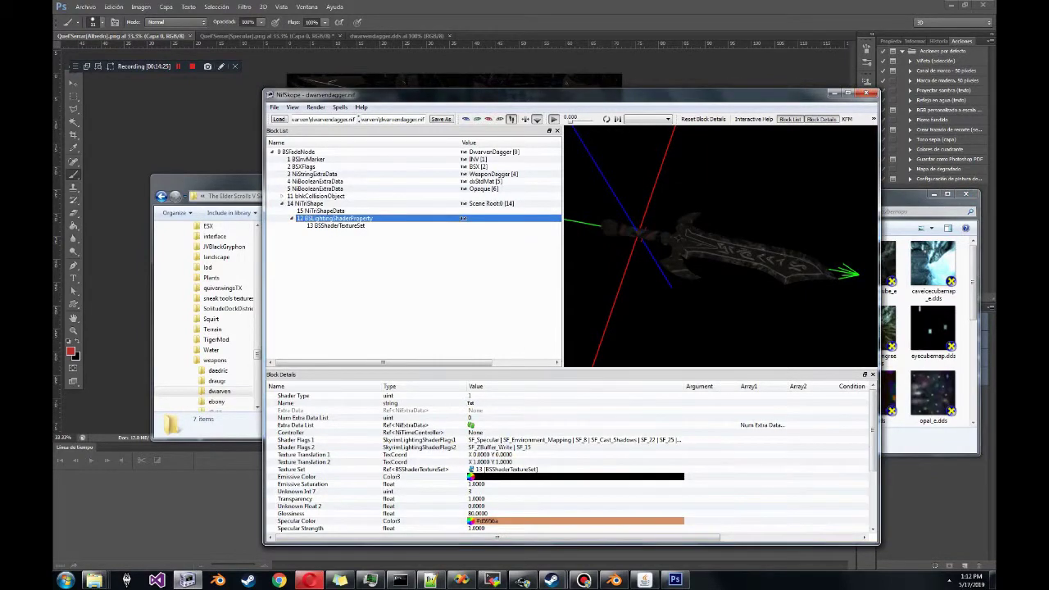
click(891, 355)
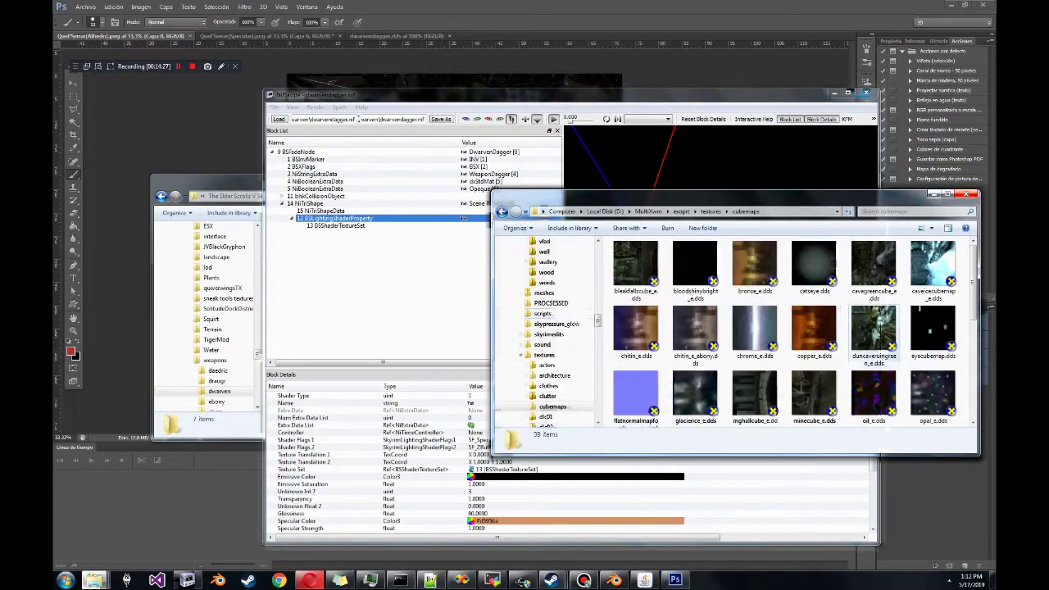
click(339, 218)
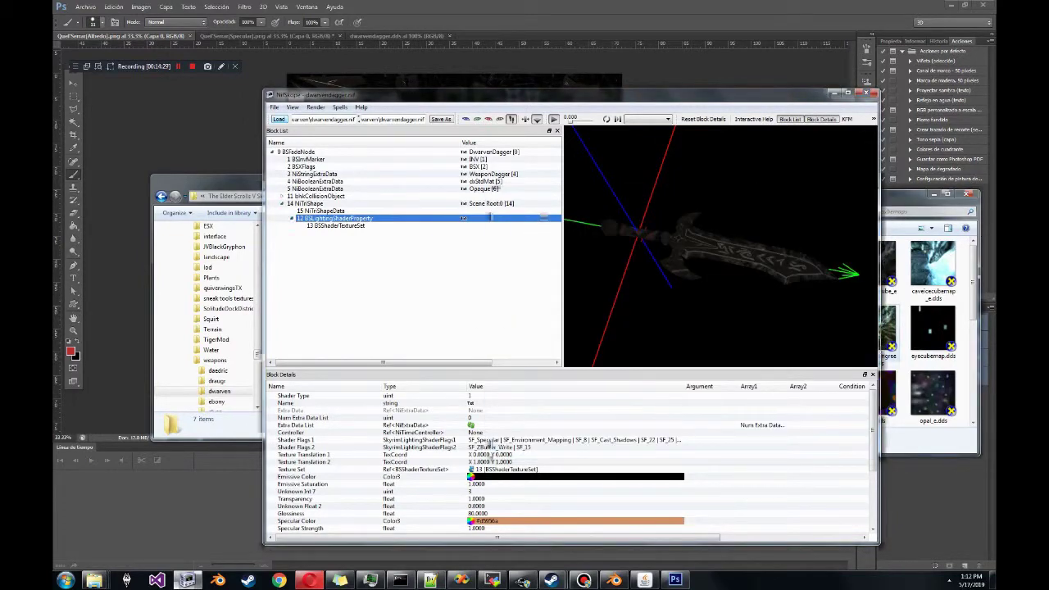
key(Down)
click(934, 368)
scroll(935, 368, down, 2)
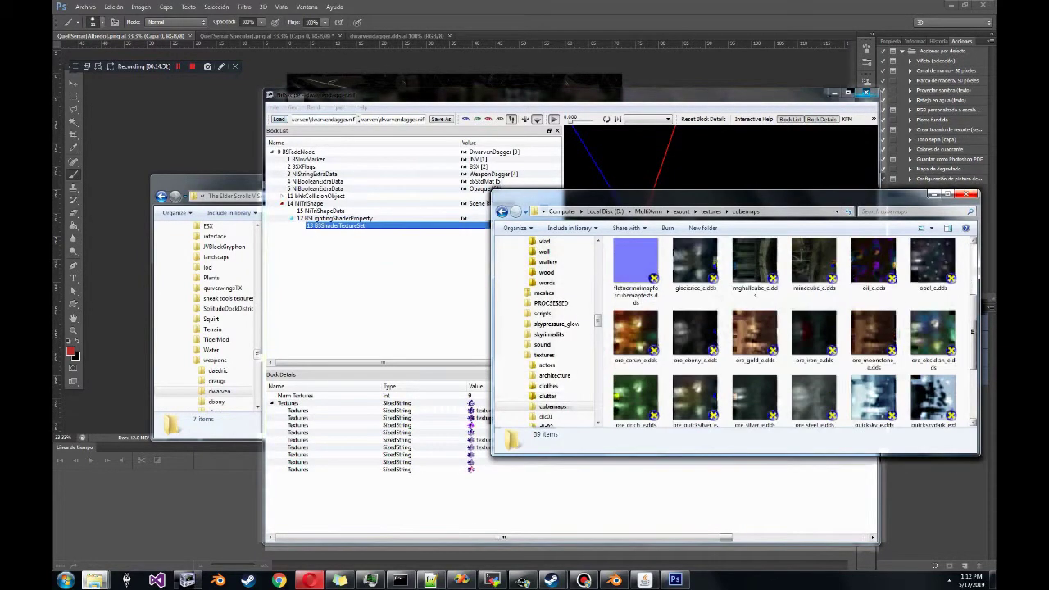
scroll(935, 369, up, 2)
- Copy the file name of the oil_e.dds cubemap without renaming the file
click(873, 393)
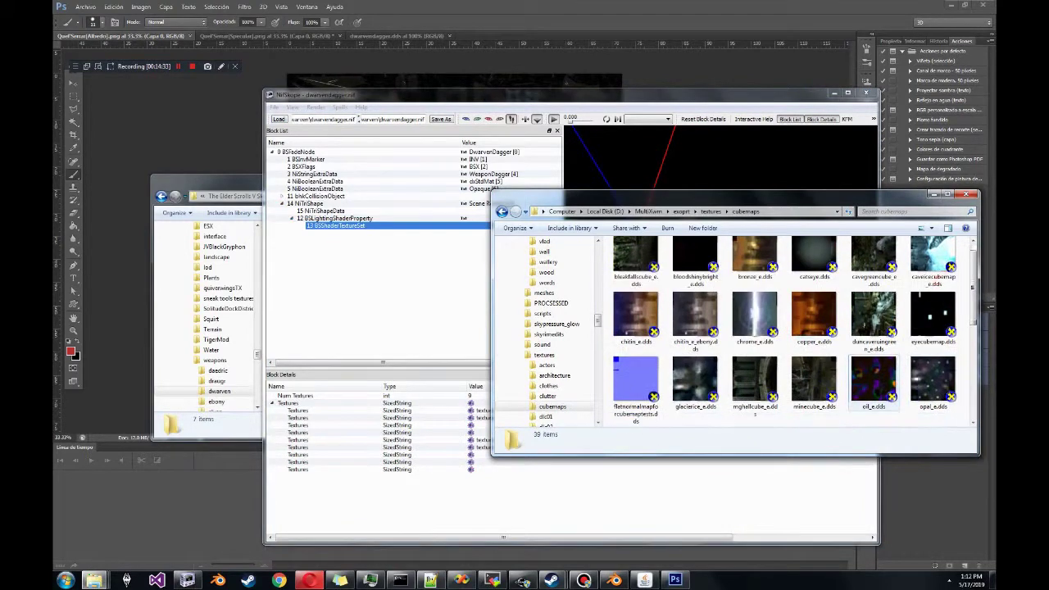
key(F2)
key(ctrl+a)
key(ctrl+c)
click(672, 497)
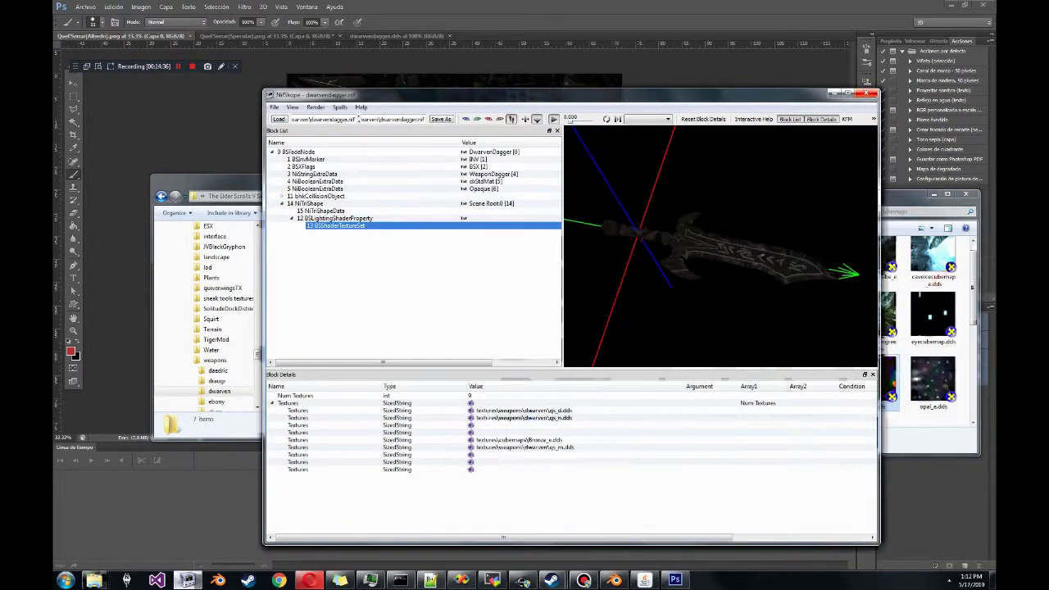
- Set the fifth texture path in NifSkope to textures\cubemaps\oil_e.dds and select the dagger's NiTriShape block
click(524, 447)
double_click(525, 441)
click(523, 443)
drag(521, 443, 559, 443)
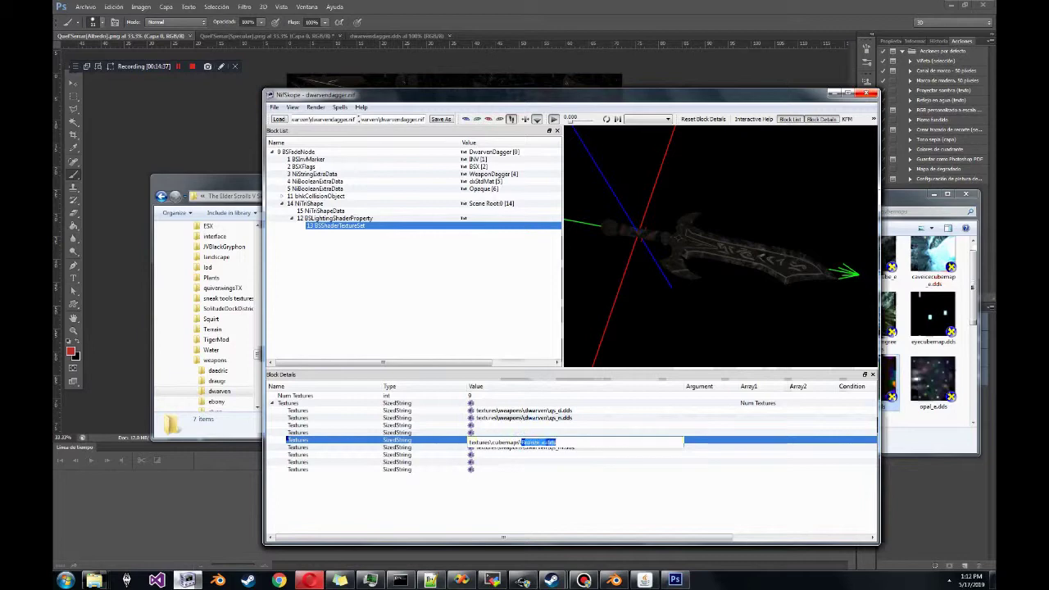
key(ctrl+v)
key(Return)
key(BackSpace)
click(523, 455)
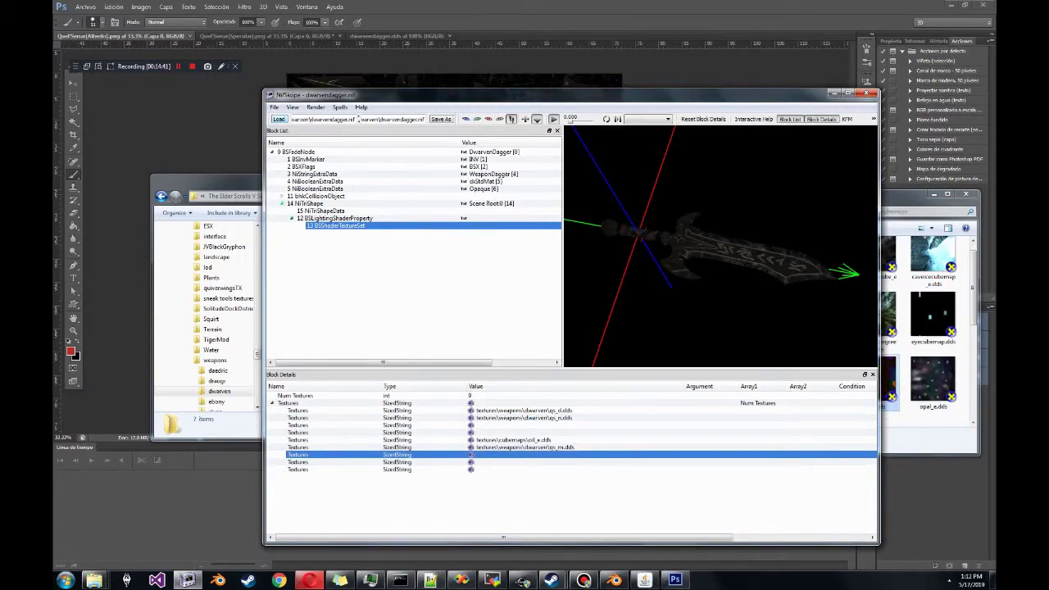
click(310, 203)
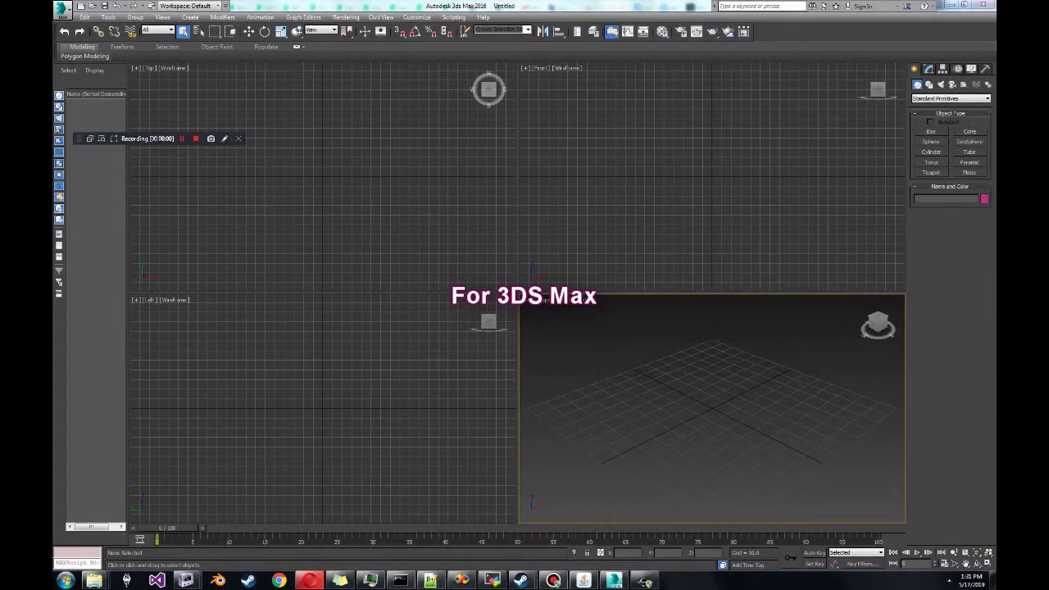
- Switch to 3ds Max and import dwarvendagger.obj from the importedmodels\randomsword folder, accepting all the interrupting warnings
click(62, 10)
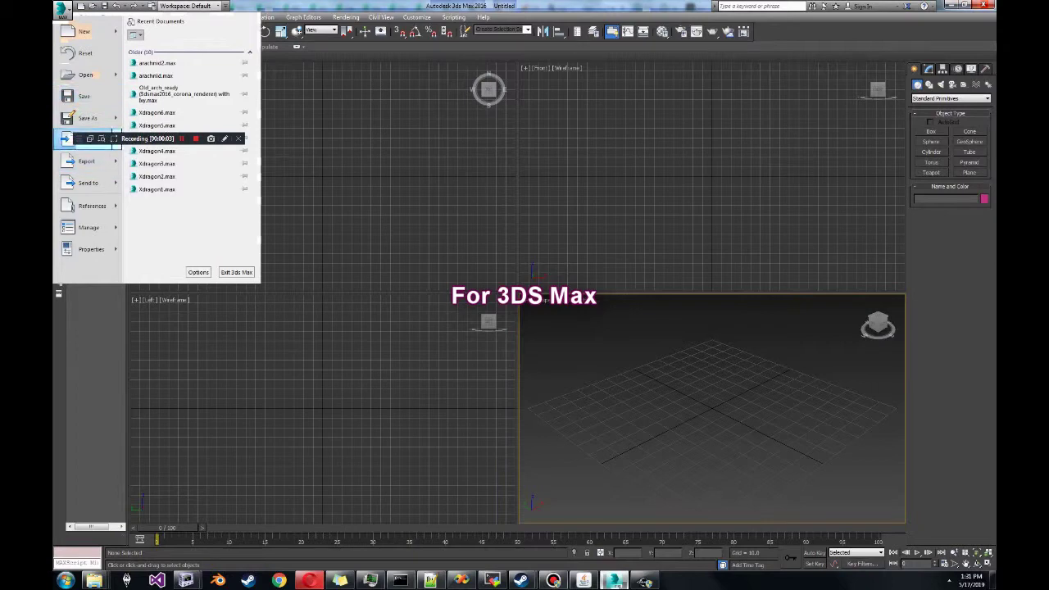
mouse_move(65, 138)
click(164, 41)
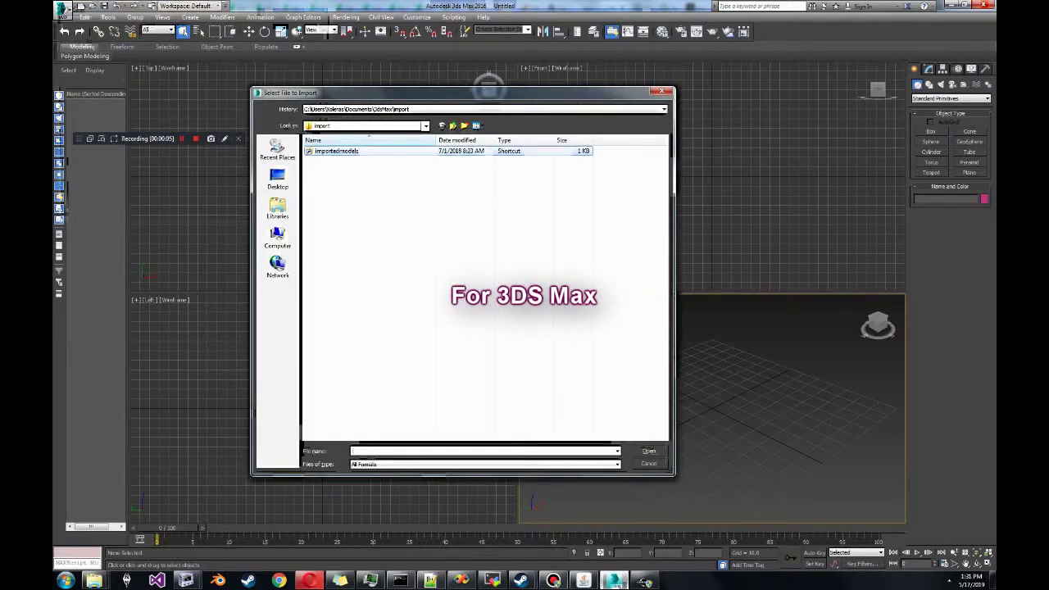
double_click(336, 151)
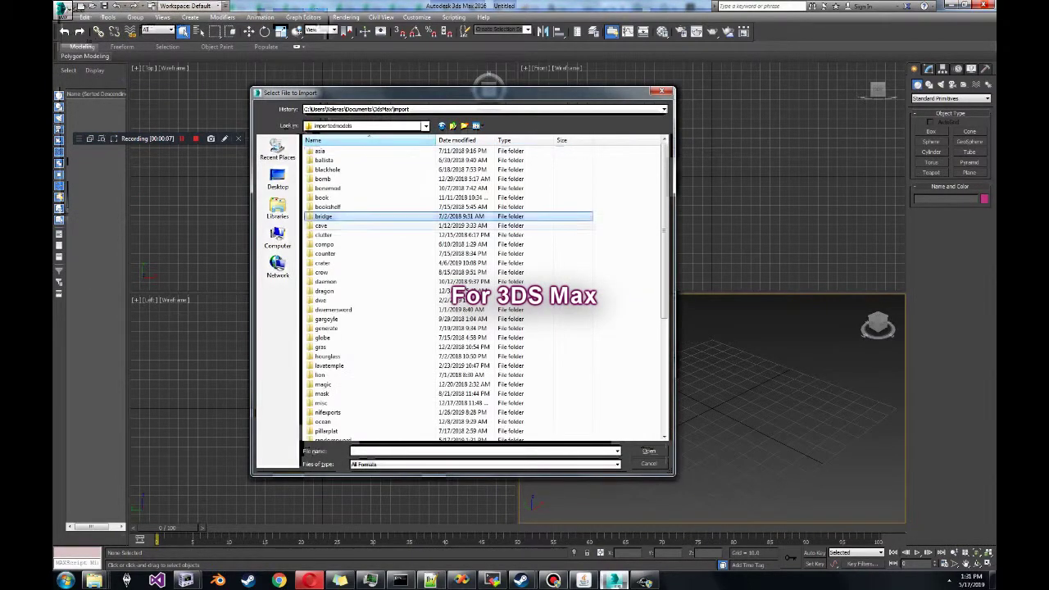
scroll(336, 221, down, 7)
double_click(336, 253)
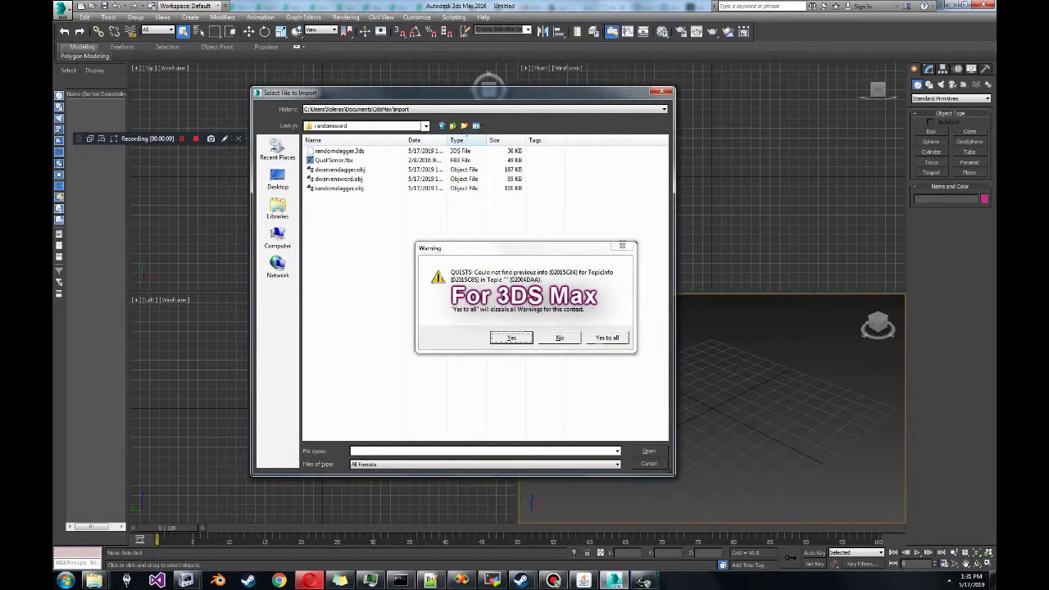
click(607, 338)
click(613, 339)
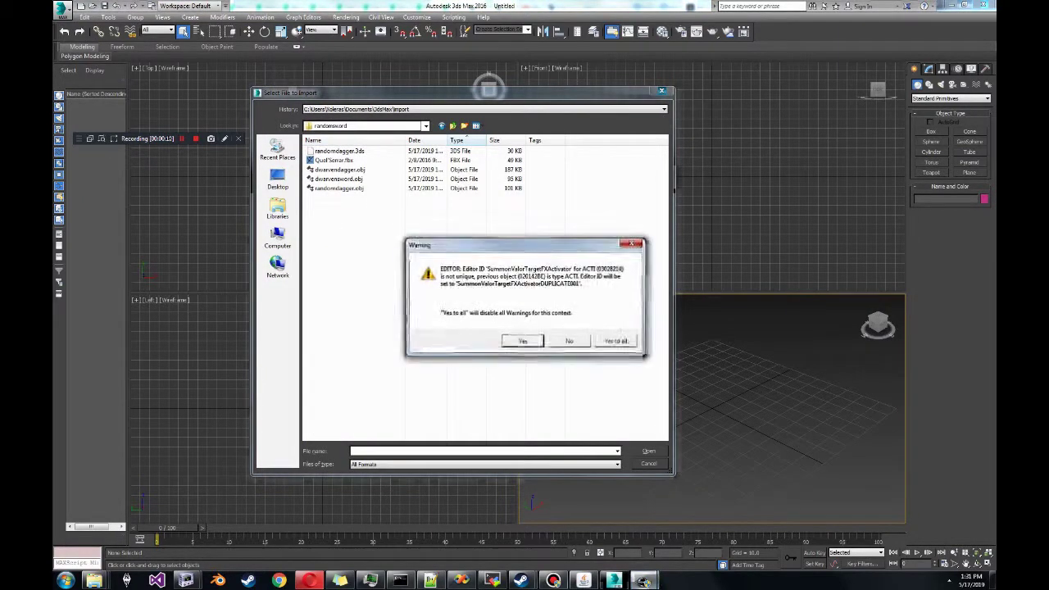
key(Return)
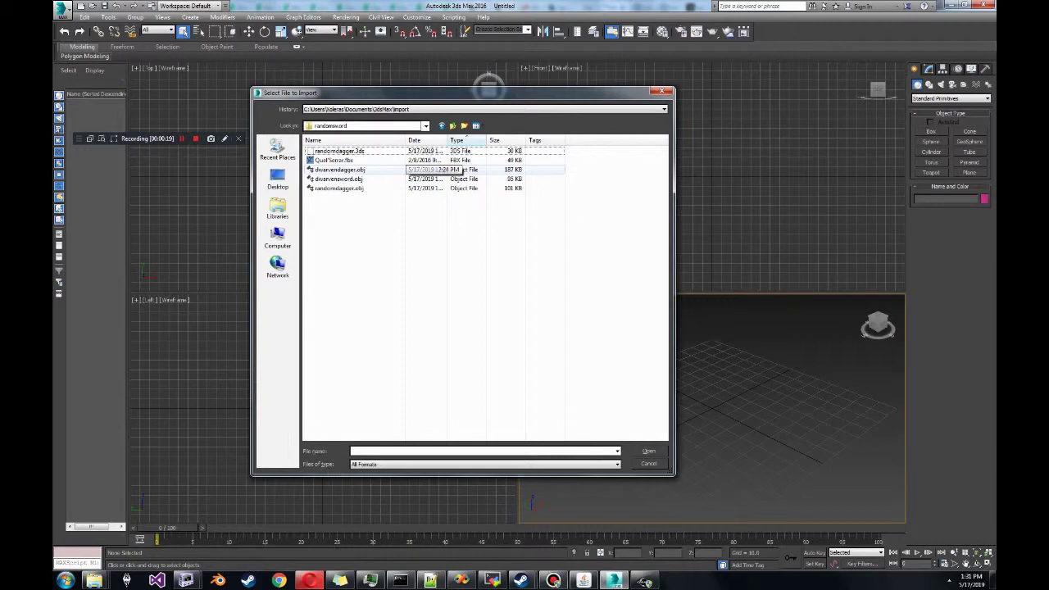
double_click(463, 171)
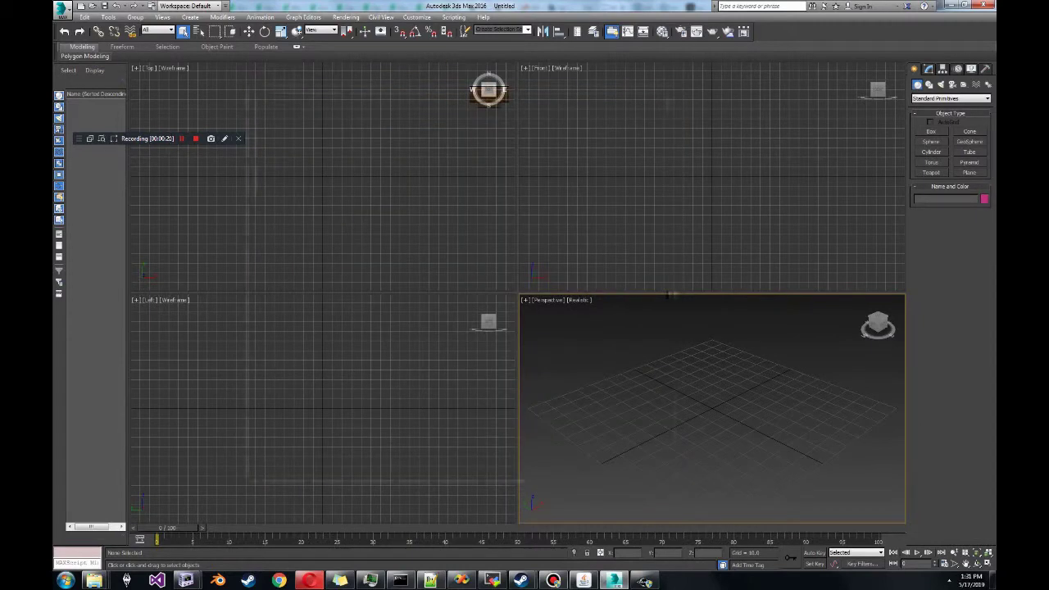
click(446, 452)
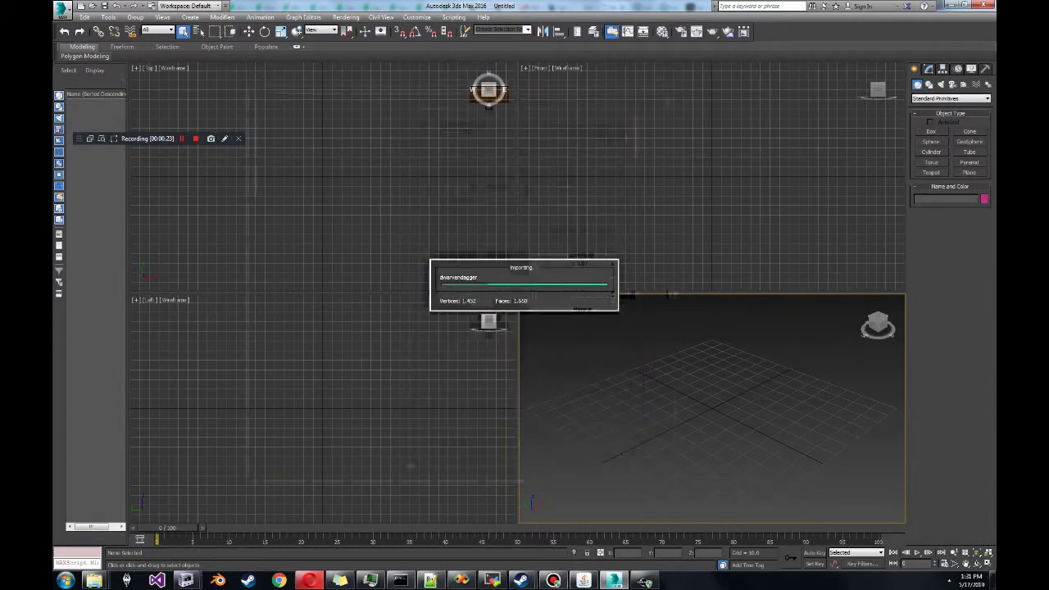
- Import randomdagger.obj from the randomsword folder into the dwarven dagger scene with the default import options, accepting the interrupting warnings
click(61, 8)
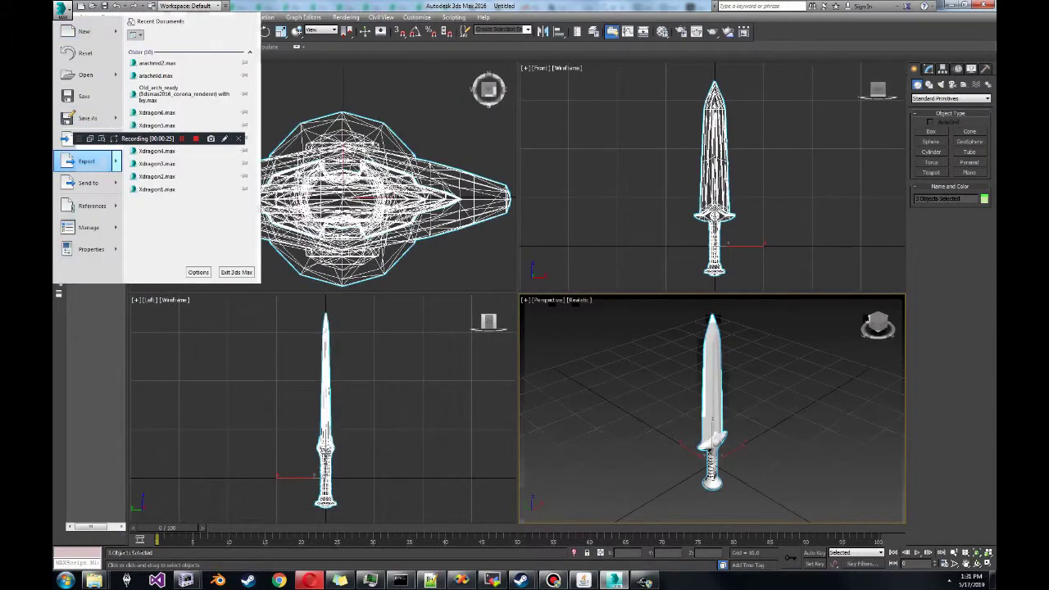
click(86, 139)
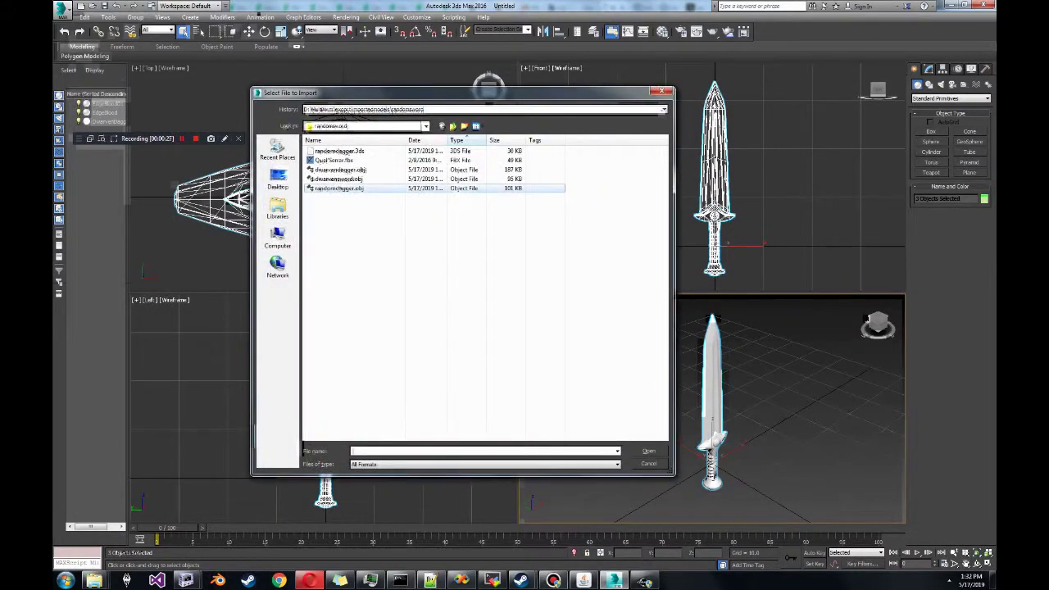
double_click(362, 188)
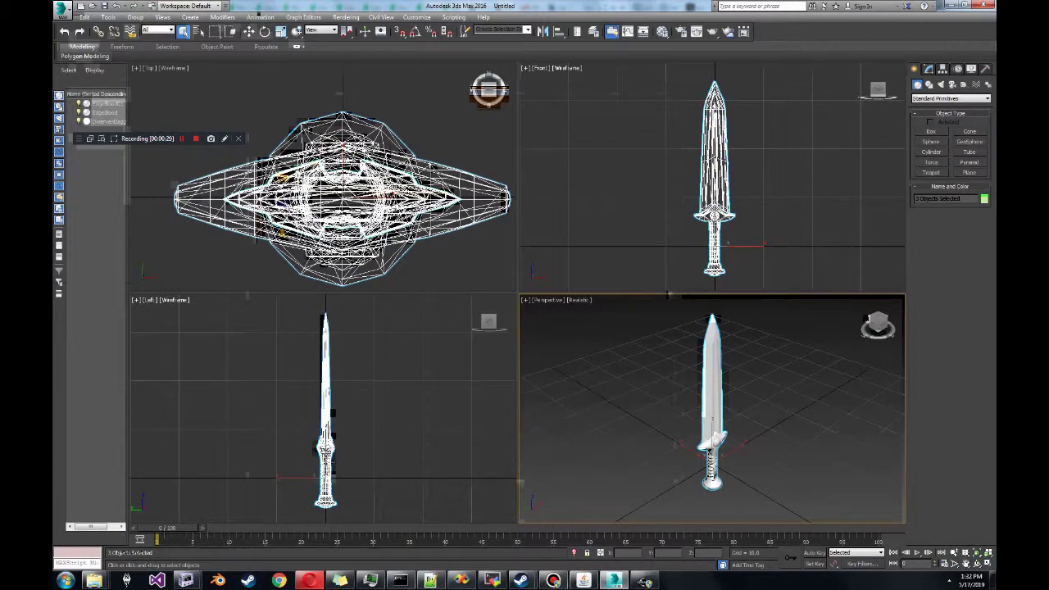
key(Return)
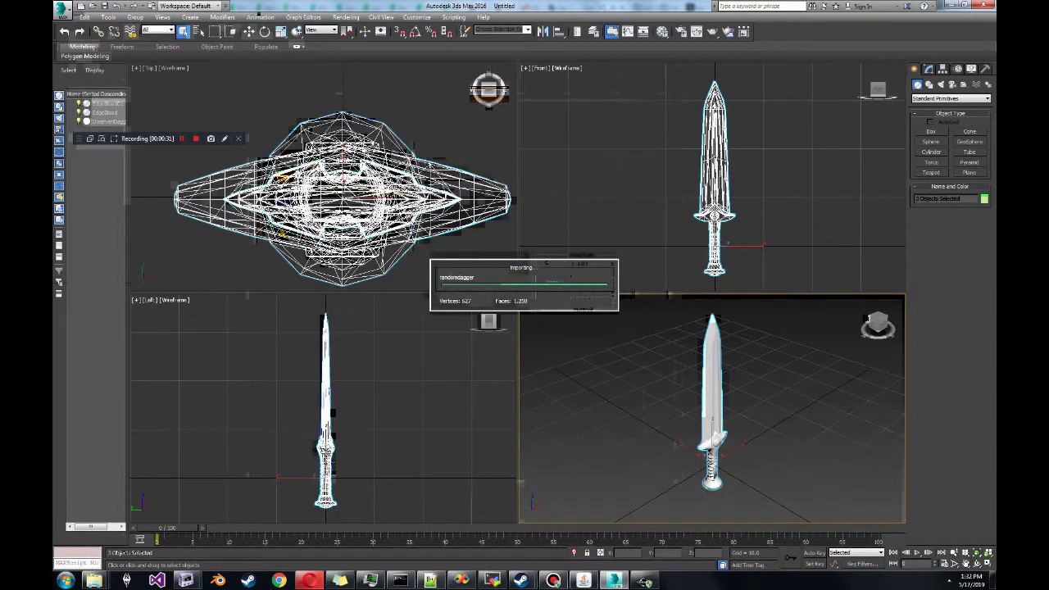
click(612, 337)
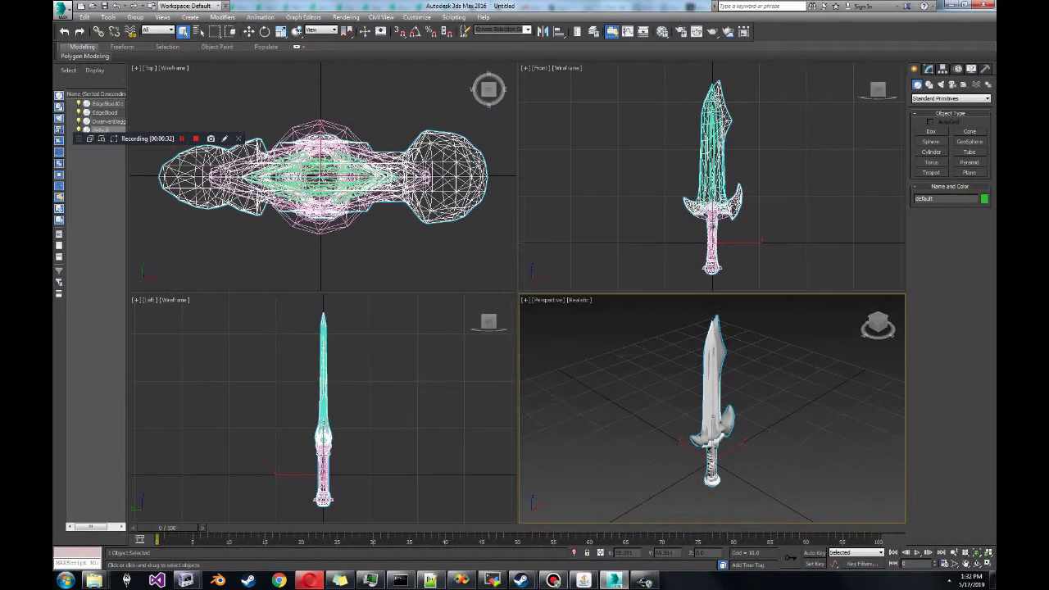
- Compare the custom sword with the dwarven dagger in the perspective view, and delete the dwarven dagger's objects so only the sword remains
drag(880, 326, 807, 314)
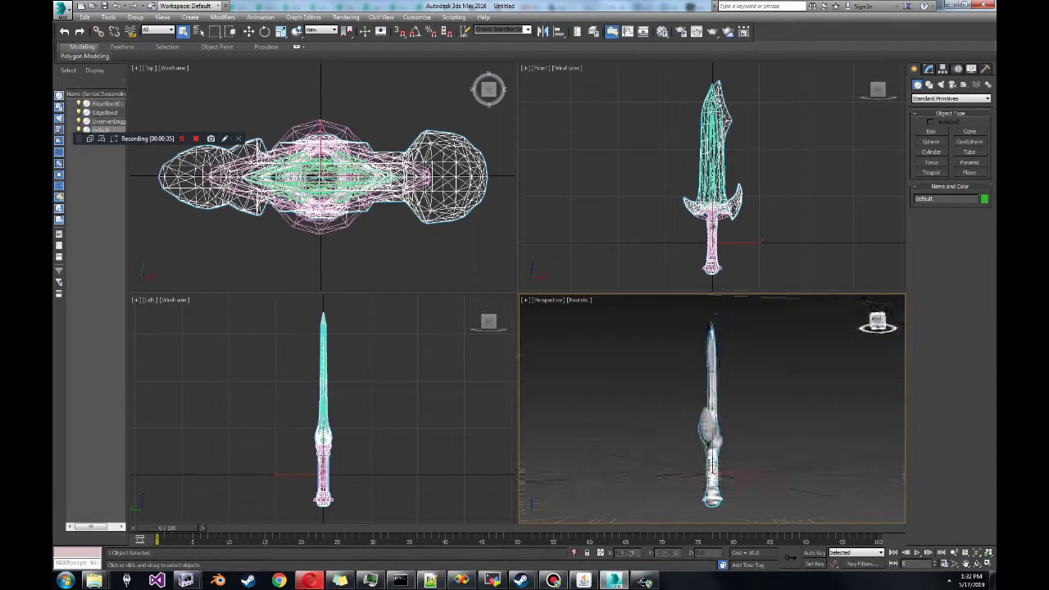
drag(715, 314, 592, 329)
click(633, 386)
click(690, 425)
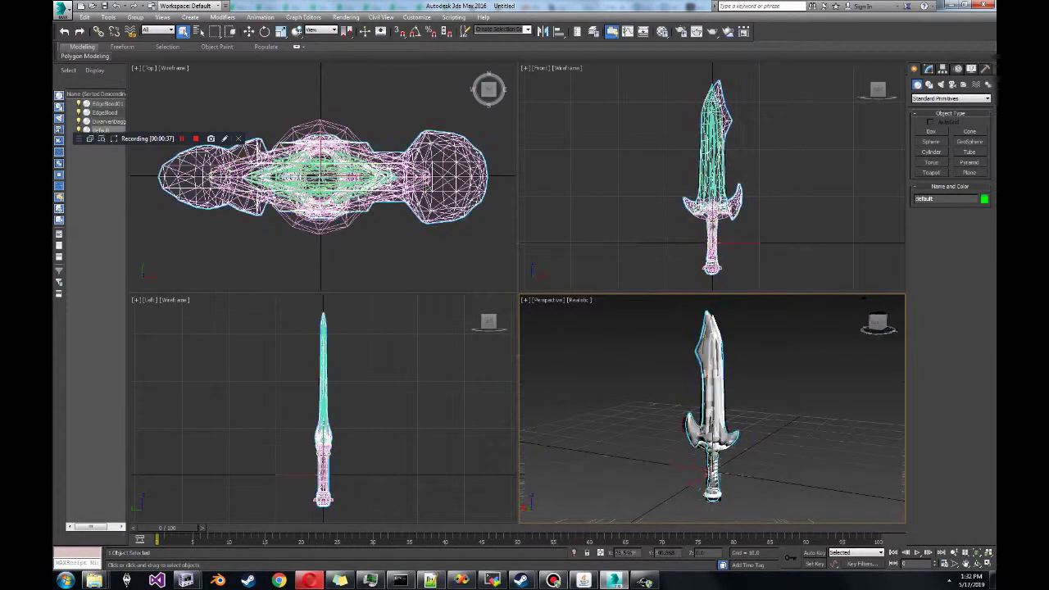
key(ctrl+i)
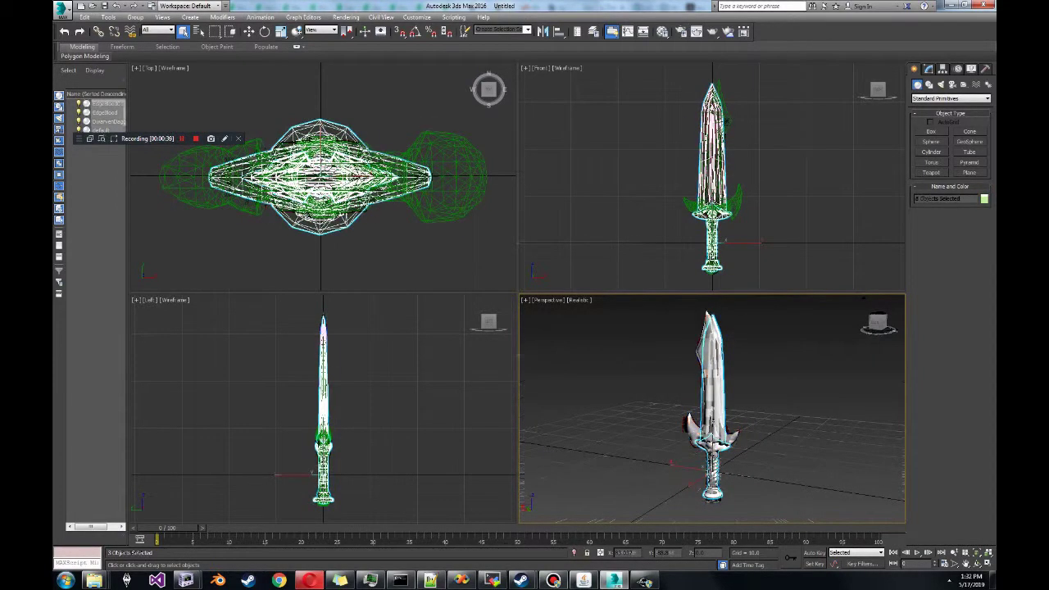
key(ctrl+d)
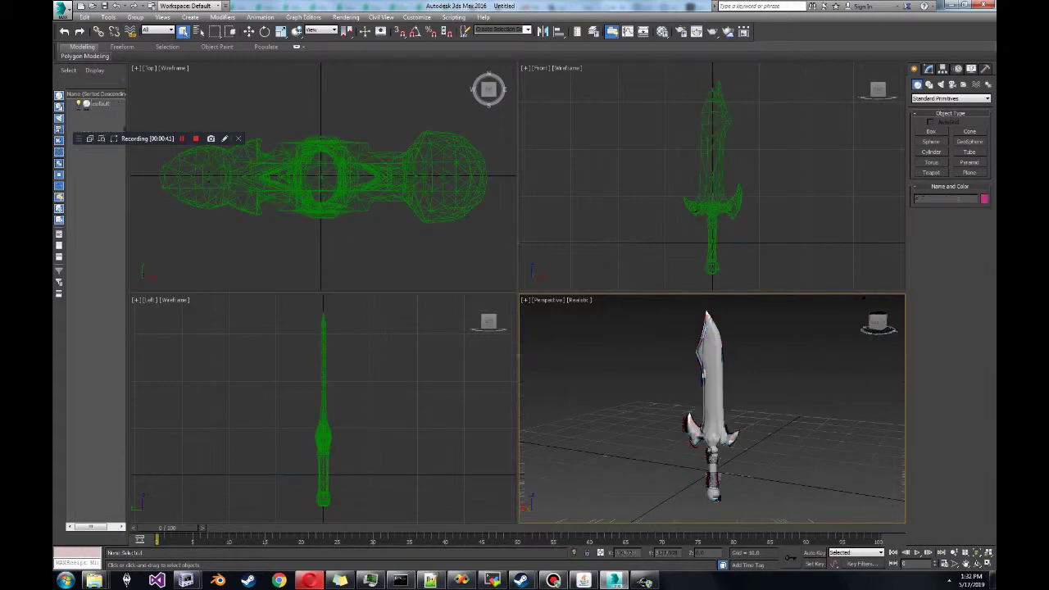
- Select the sword and set up an OBJ export with the gw::OBJ-Exporter format in the randomsword folder, cancelling before saving
click(100, 104)
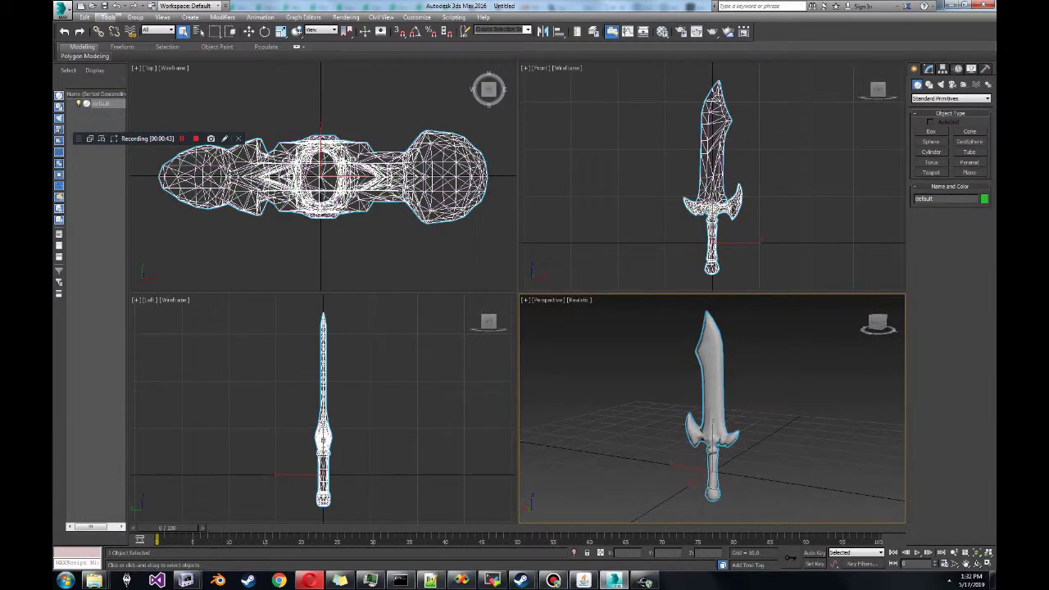
click(62, 10)
click(86, 160)
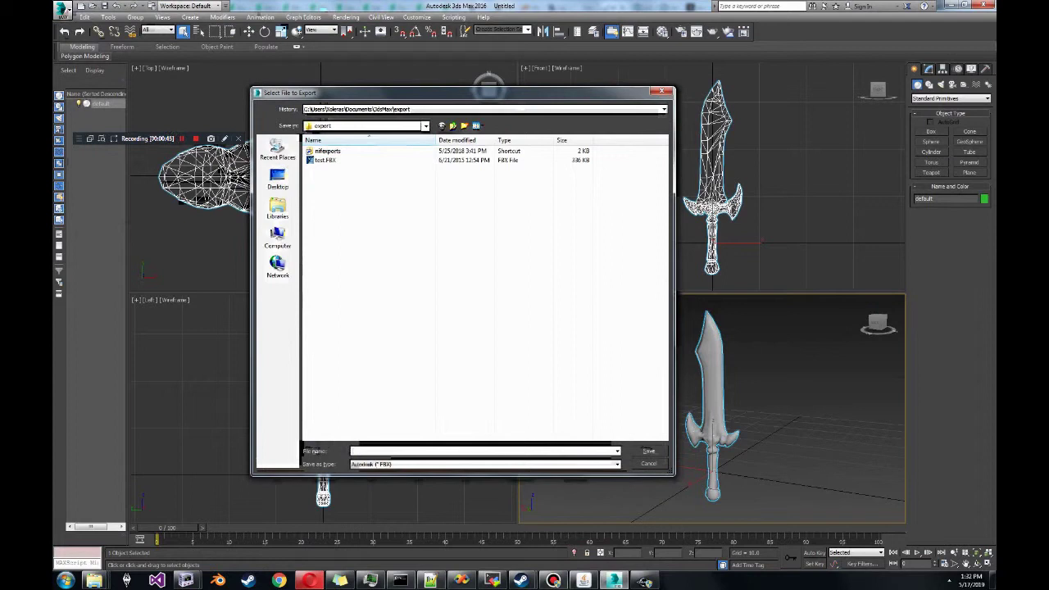
click(485, 465)
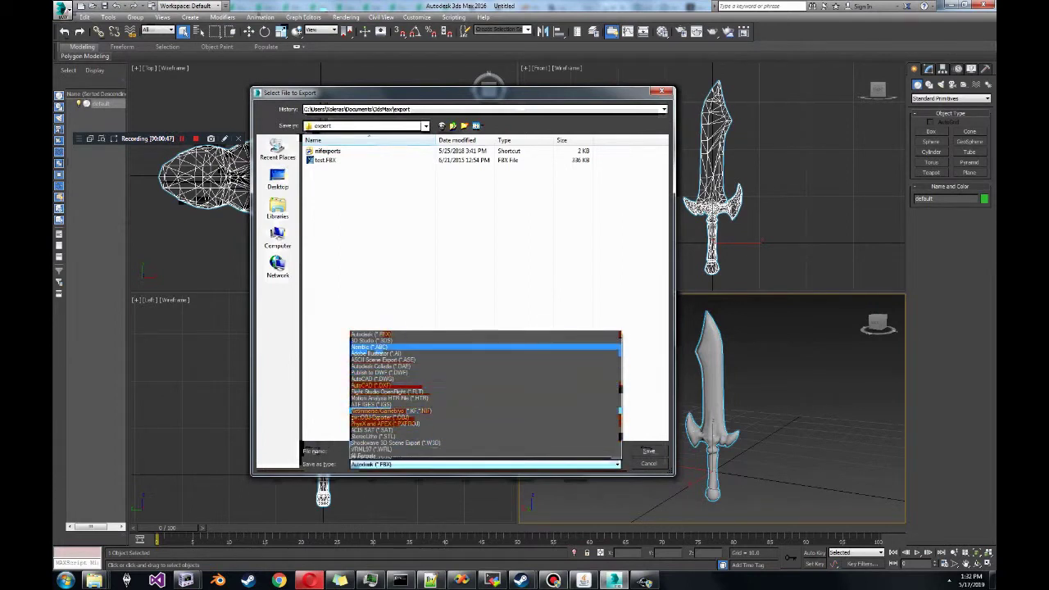
click(381, 417)
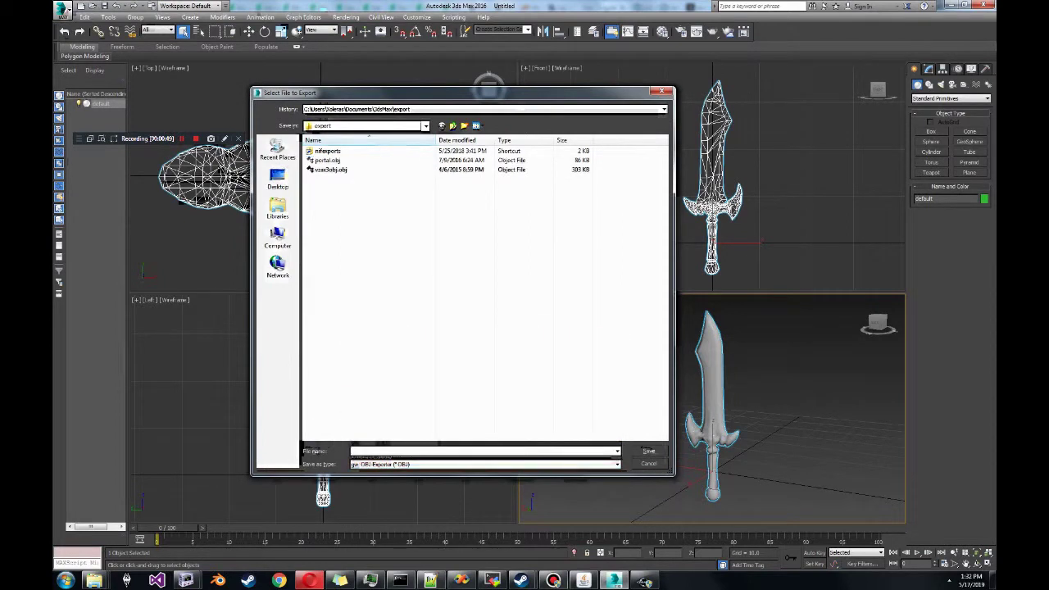
double_click(328, 151)
click(452, 126)
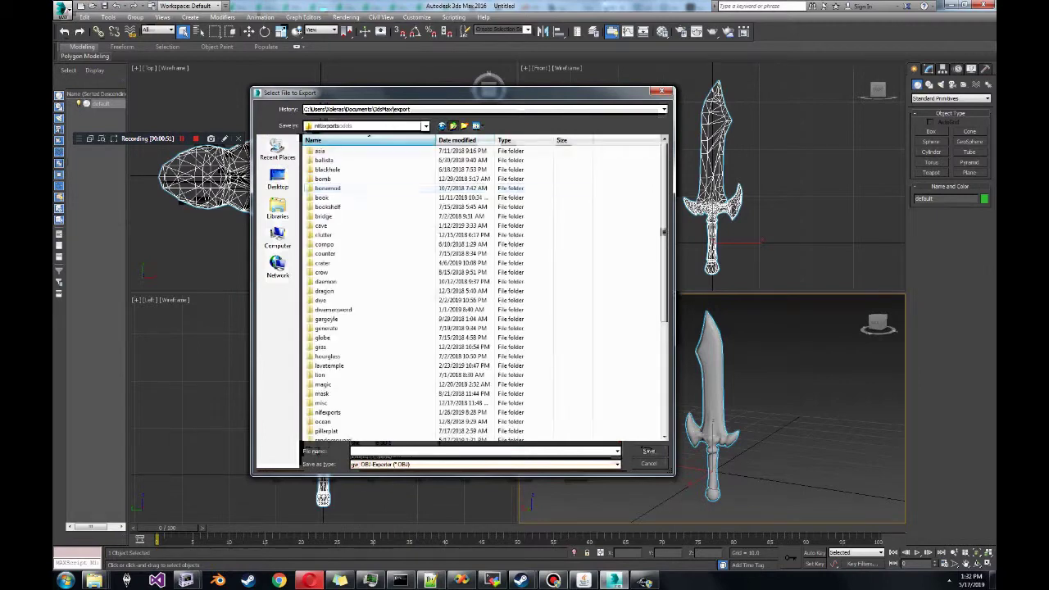
click(352, 188)
scroll(352, 263, down, 6)
click(352, 263)
key(Return)
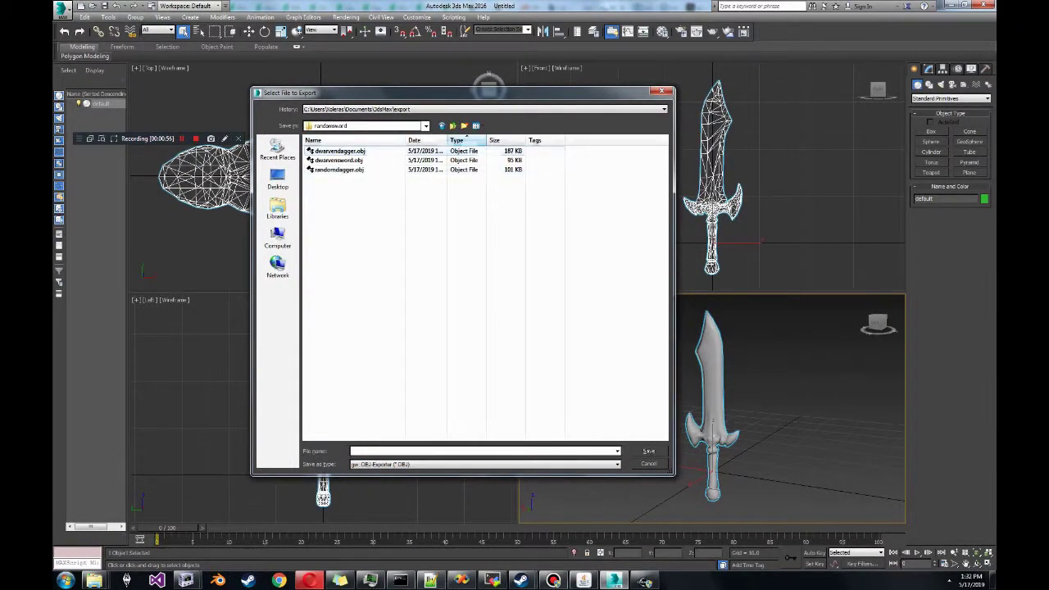
click(650, 464)
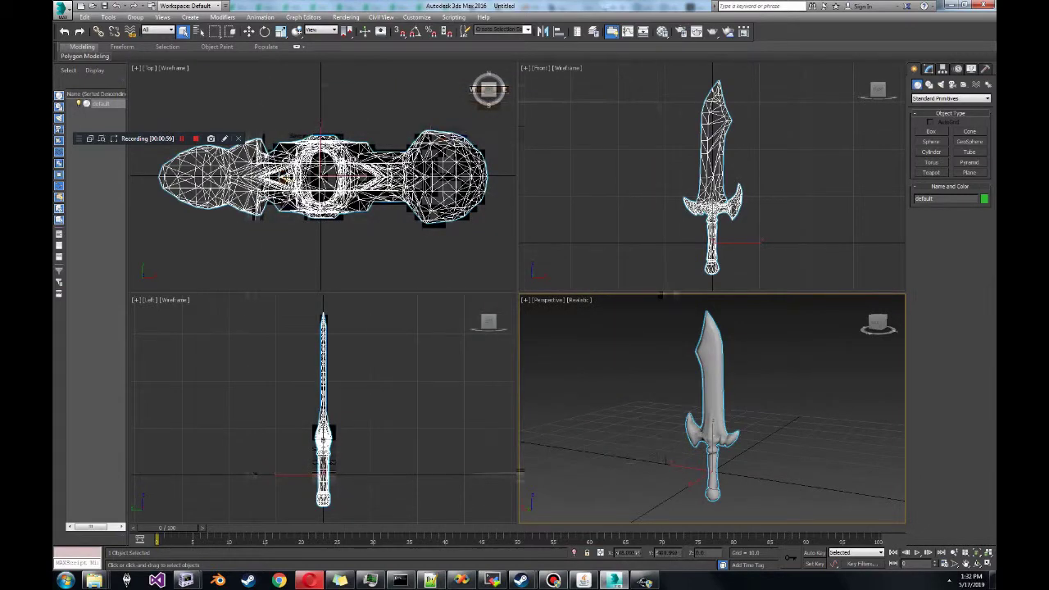
click(62, 8)
click(88, 118)
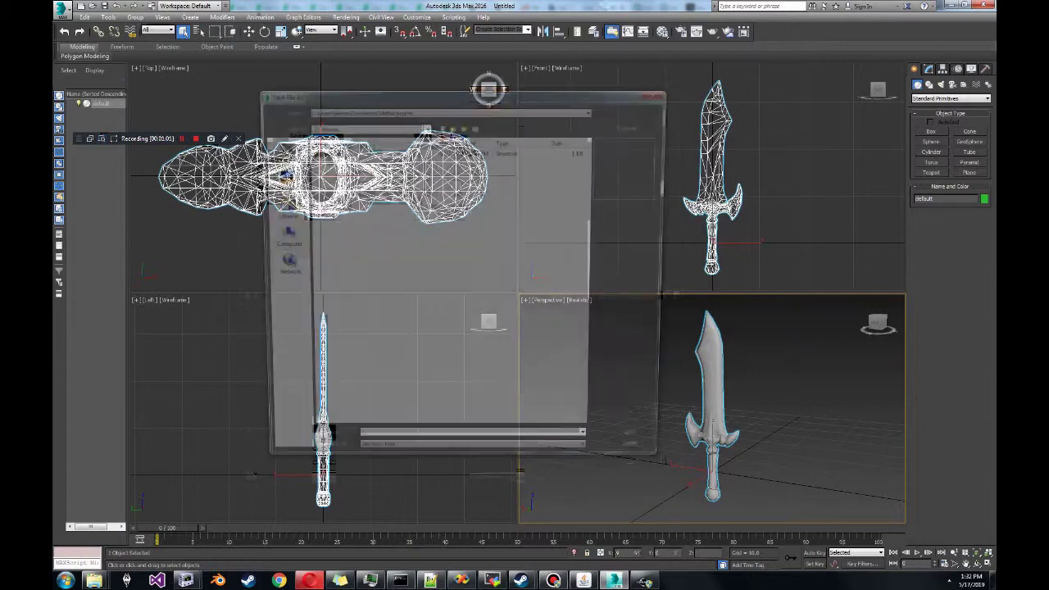
click(492, 464)
click(646, 464)
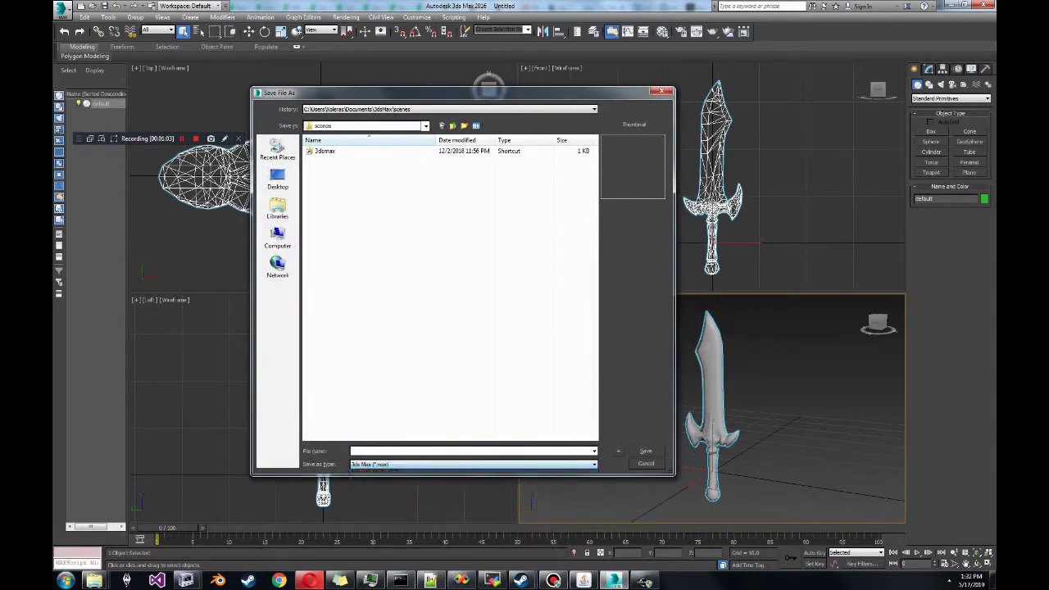
click(646, 464)
- Show the Netimmerse/Gamebryo NIF export format for the sword, accept the interrupting warnings, and cancel the export
click(62, 8)
click(86, 160)
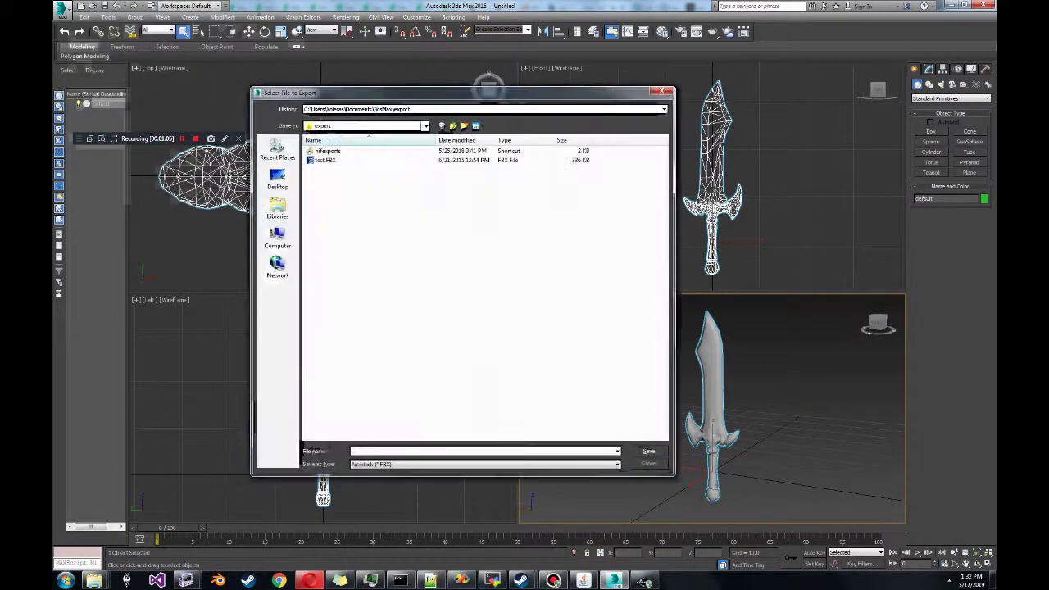
click(483, 464)
click(401, 411)
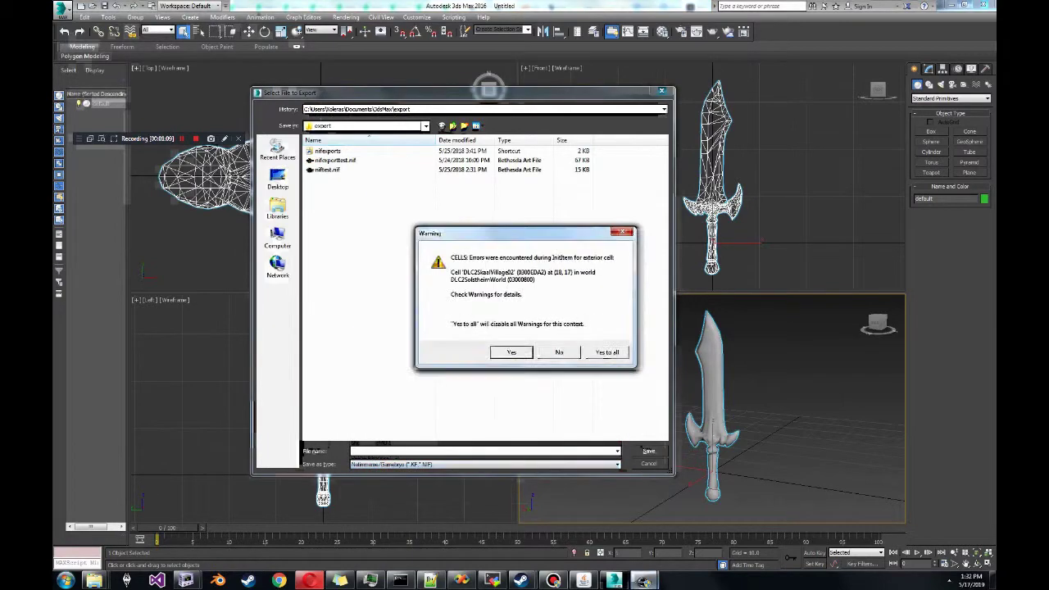
click(607, 352)
click(649, 464)
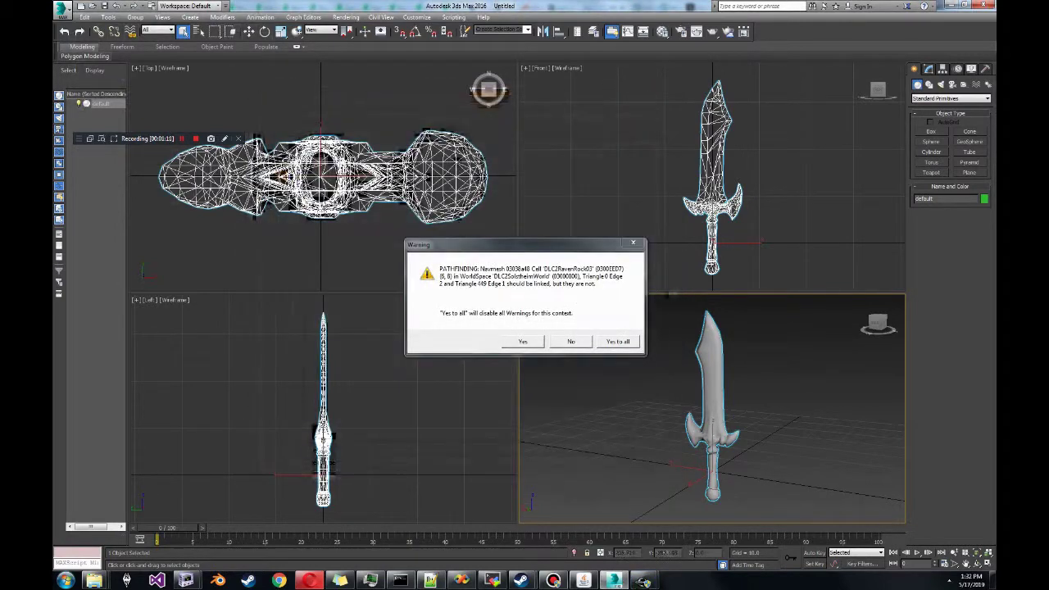
click(613, 338)
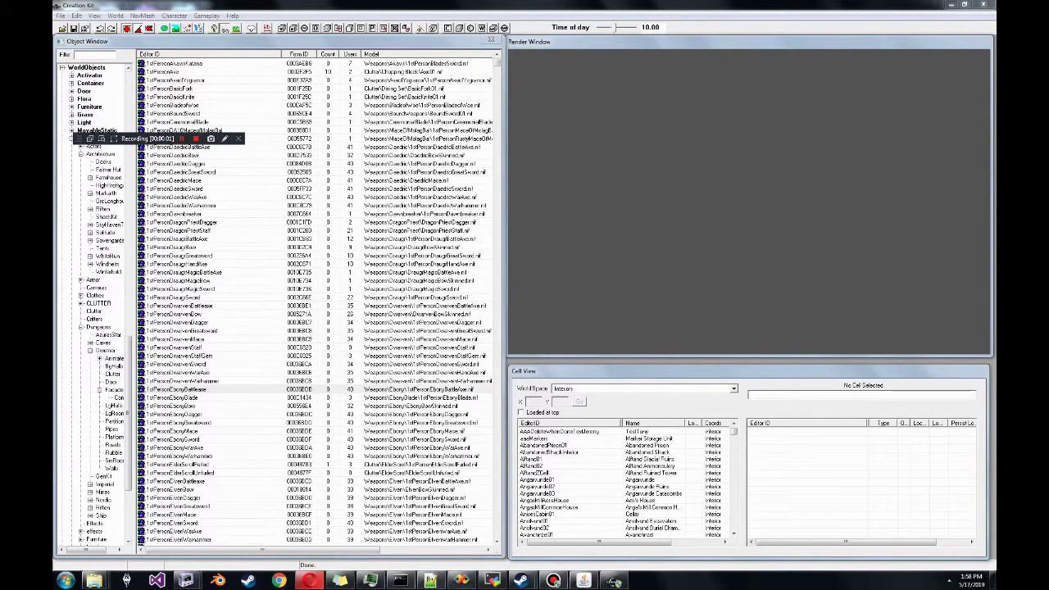
- Switch to the Creation Kit and look over its plugin and master file list, world spaces and the AbandonedShackInterior cell
click(734, 388)
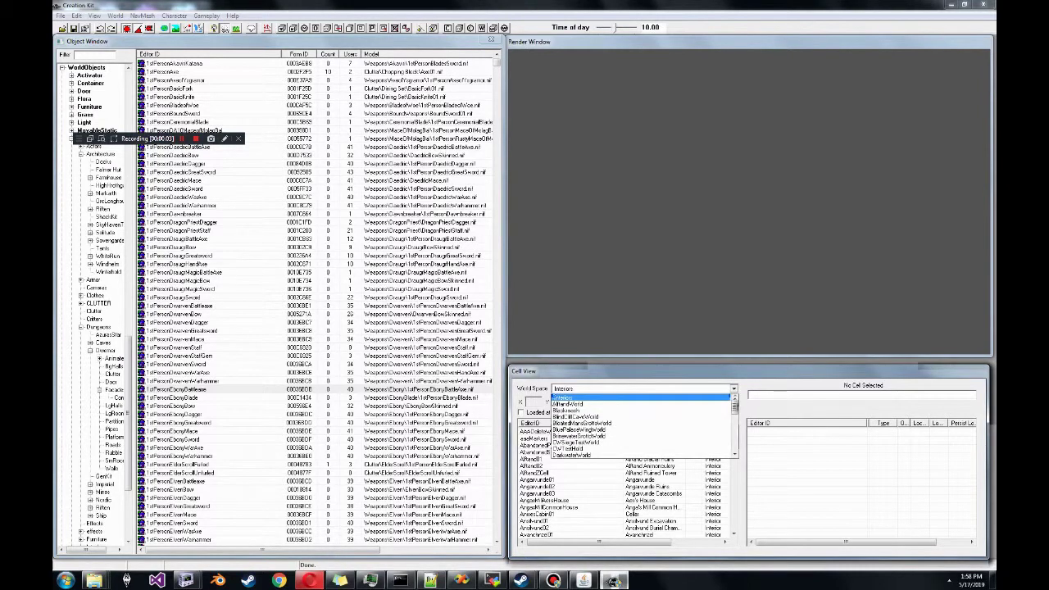
click(61, 15)
click(80, 28)
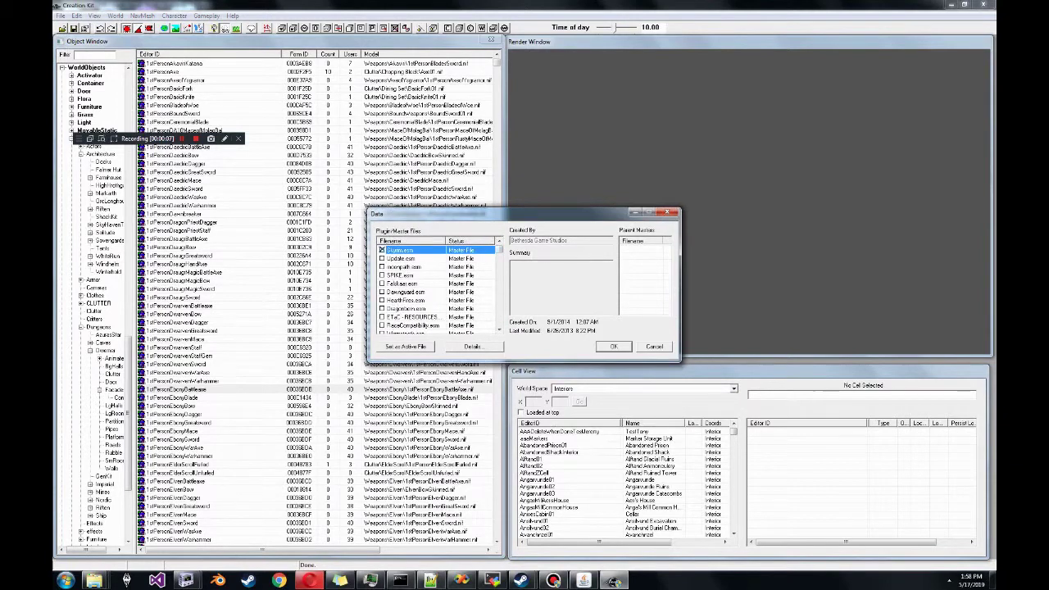
click(654, 346)
click(61, 16)
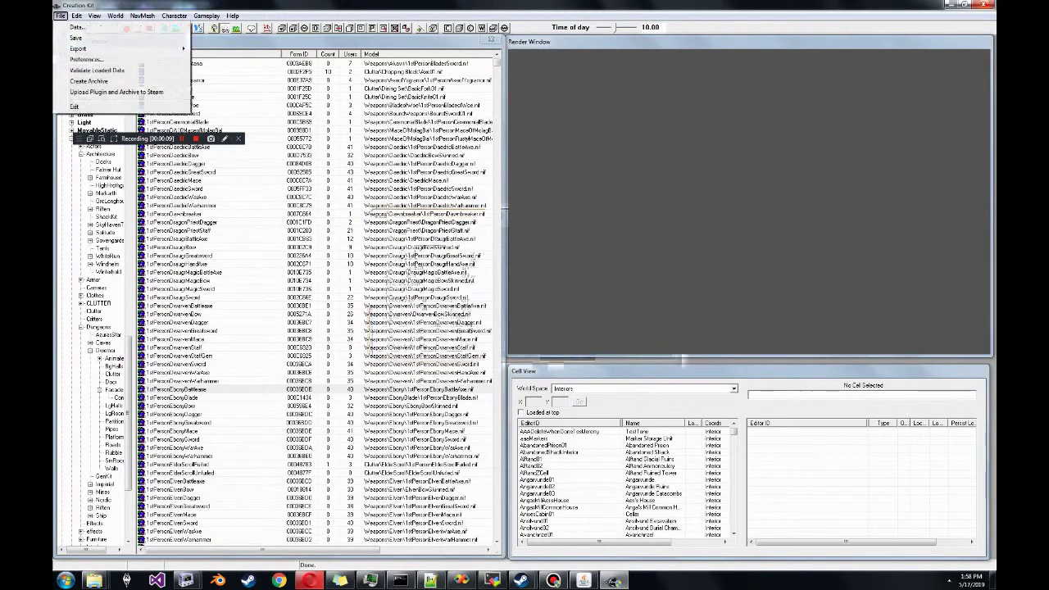
click(76, 16)
click(574, 452)
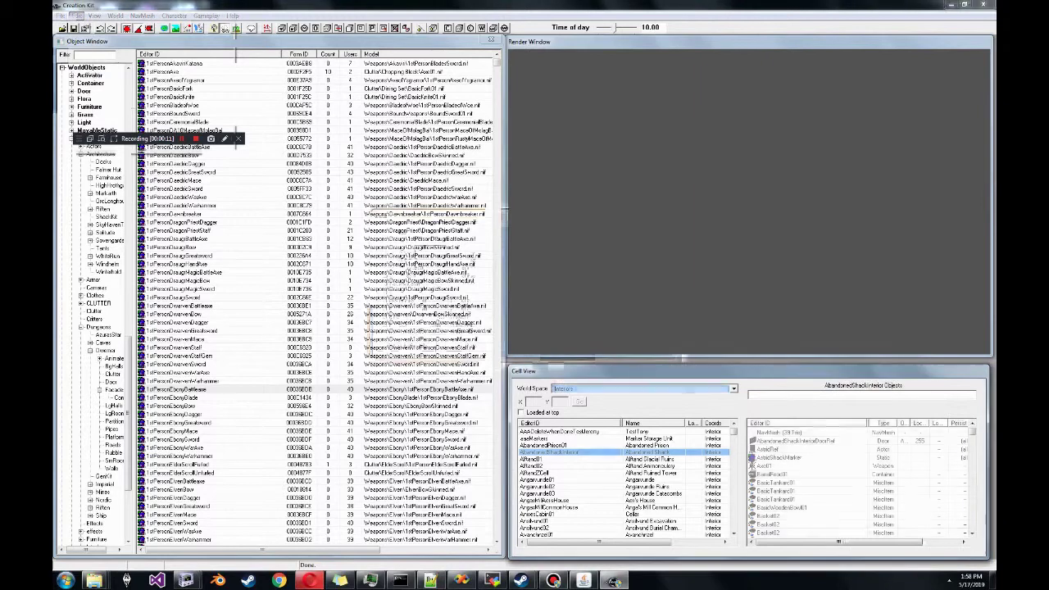
- Choose the RiftenWorld world space and load the RiftenCityNorth cell in the render window at a RiftenLight01 reference
click(734, 388)
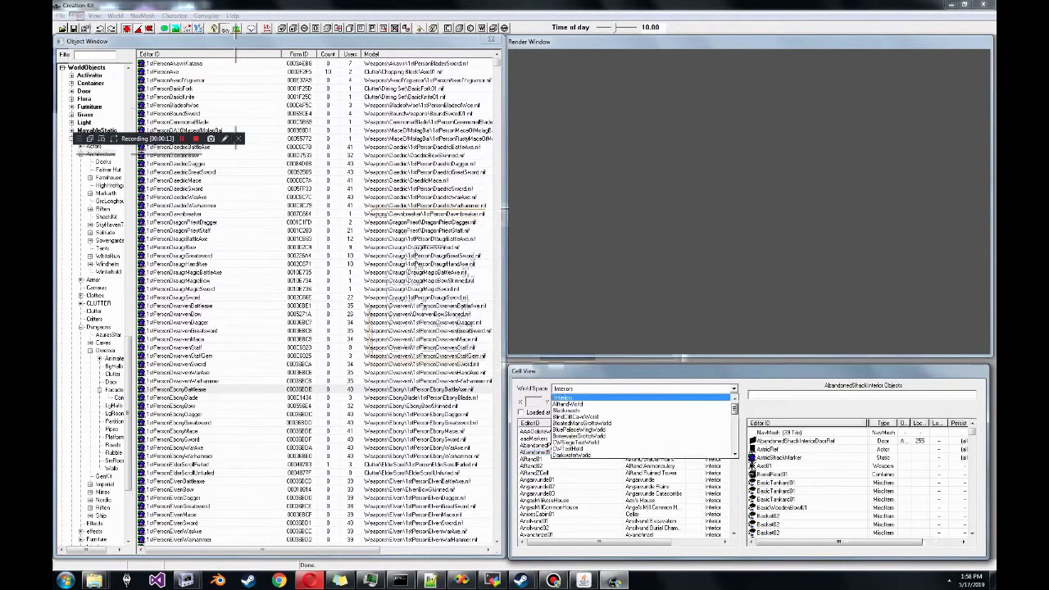
key(r)
click(734, 388)
key(r)
click(541, 445)
double_click(774, 482)
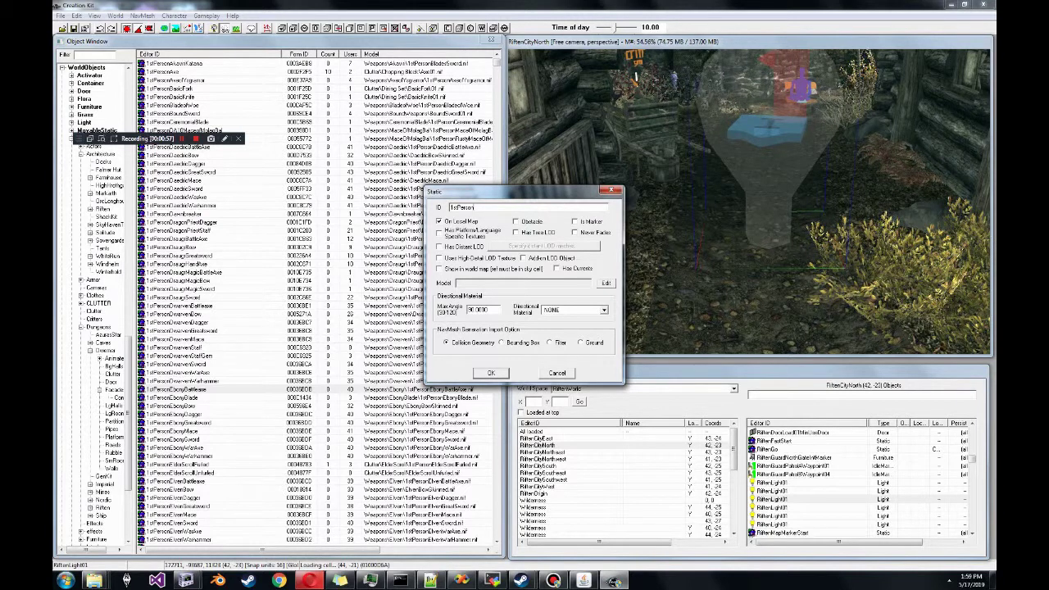
- Give the new static the ID AA1stPersonRandom and assign it the model randomsword.nif from the ESXWeapons folder
drag(82, 138, 77, 35)
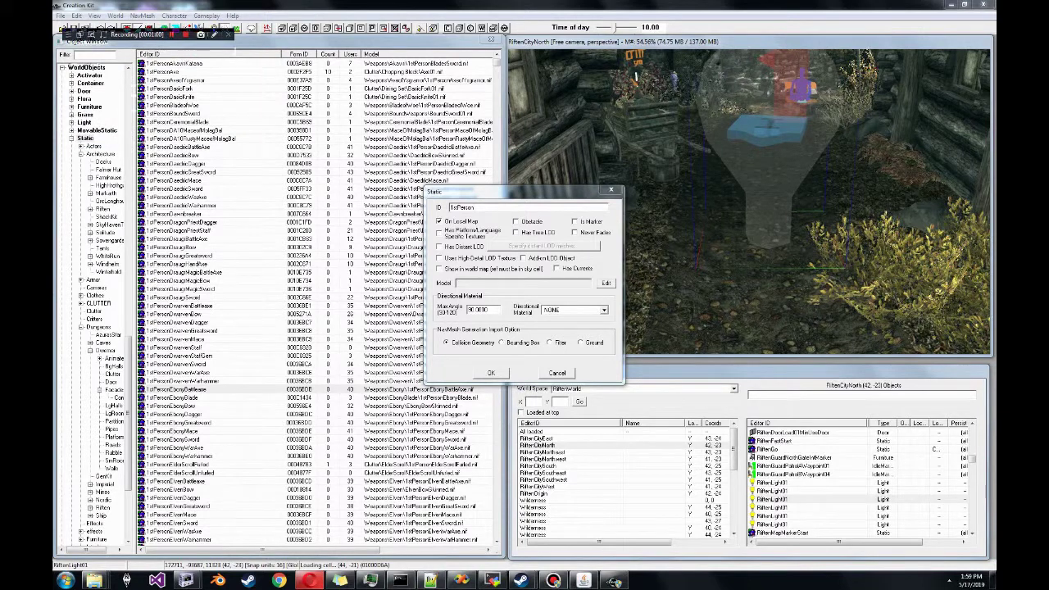
click(492, 283)
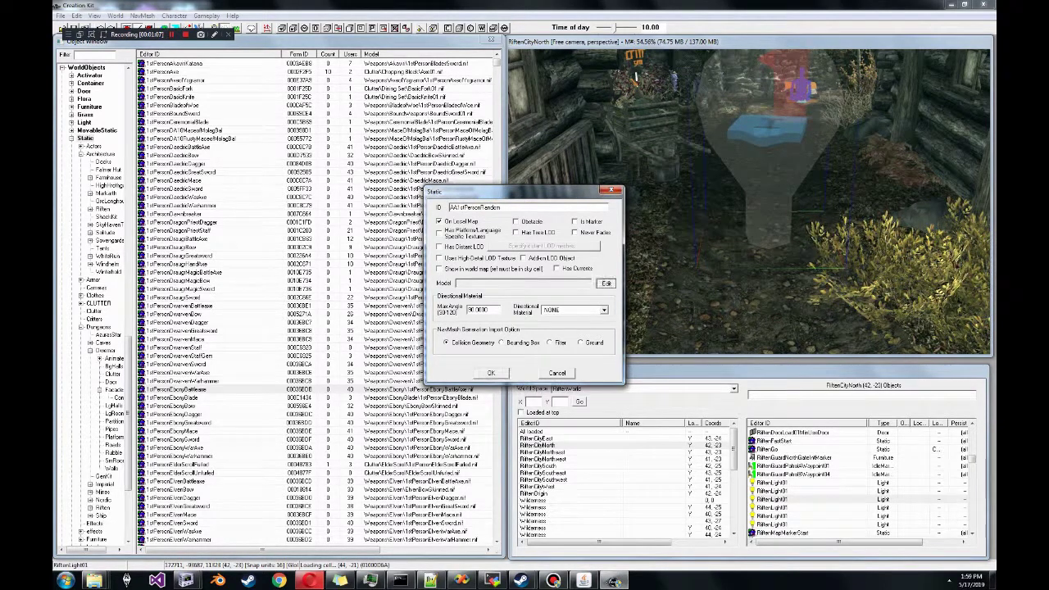
click(606, 283)
click(491, 214)
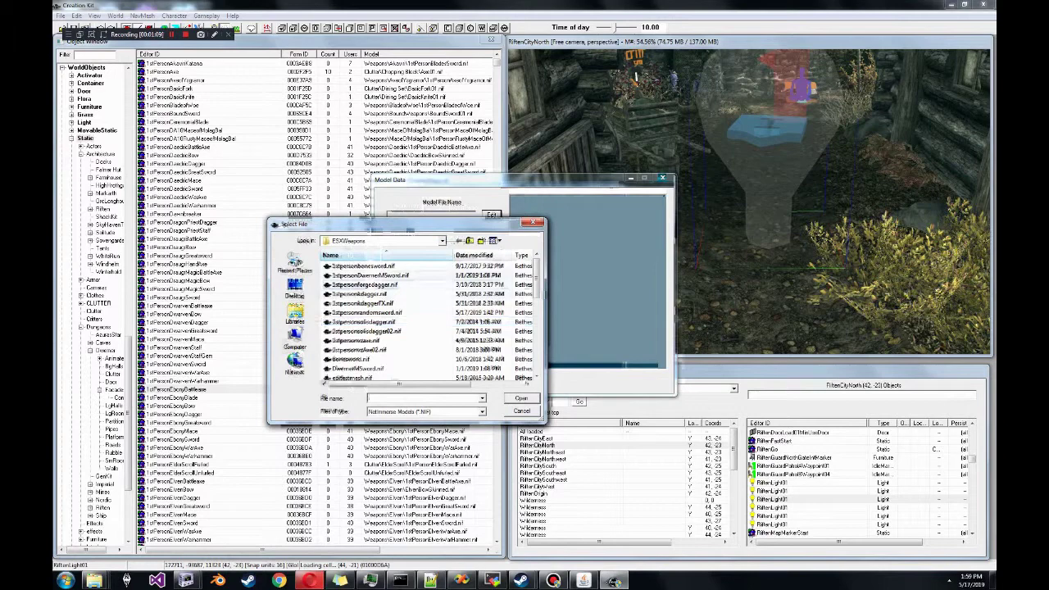
click(490, 368)
scroll(506, 352, down, 8)
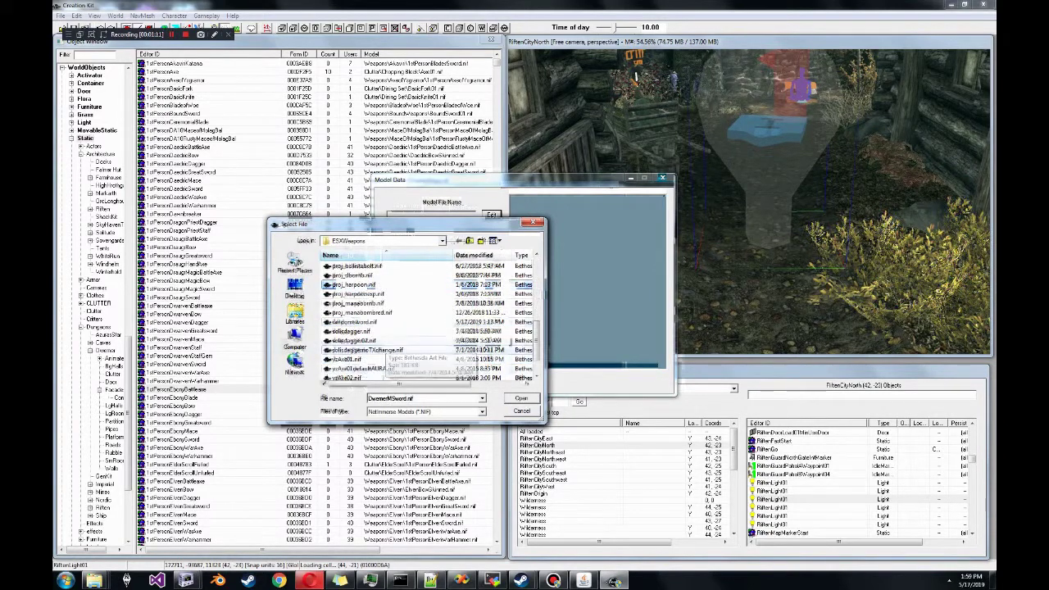
double_click(361, 322)
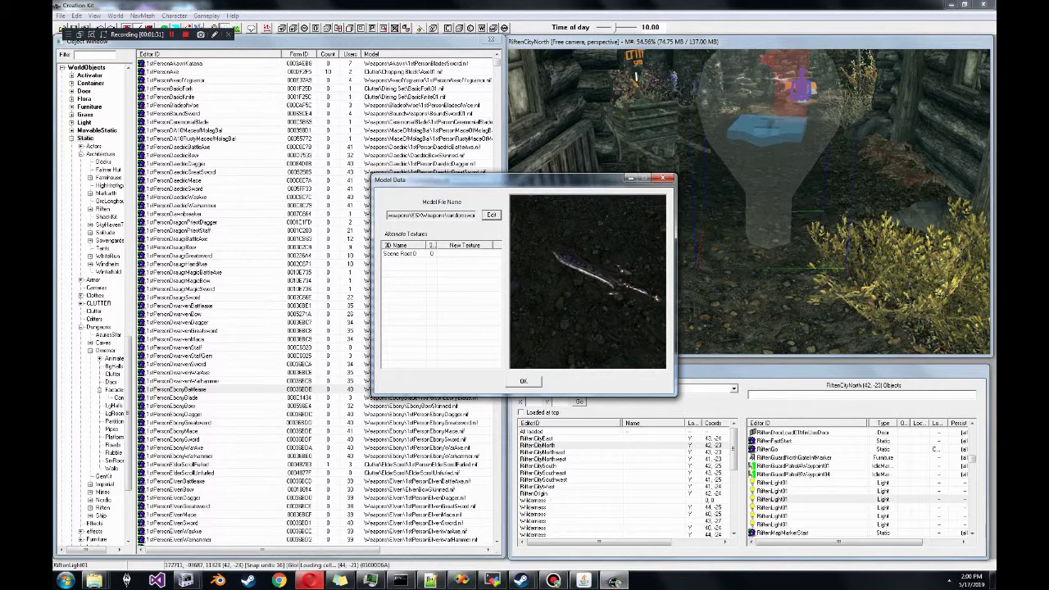
click(421, 216)
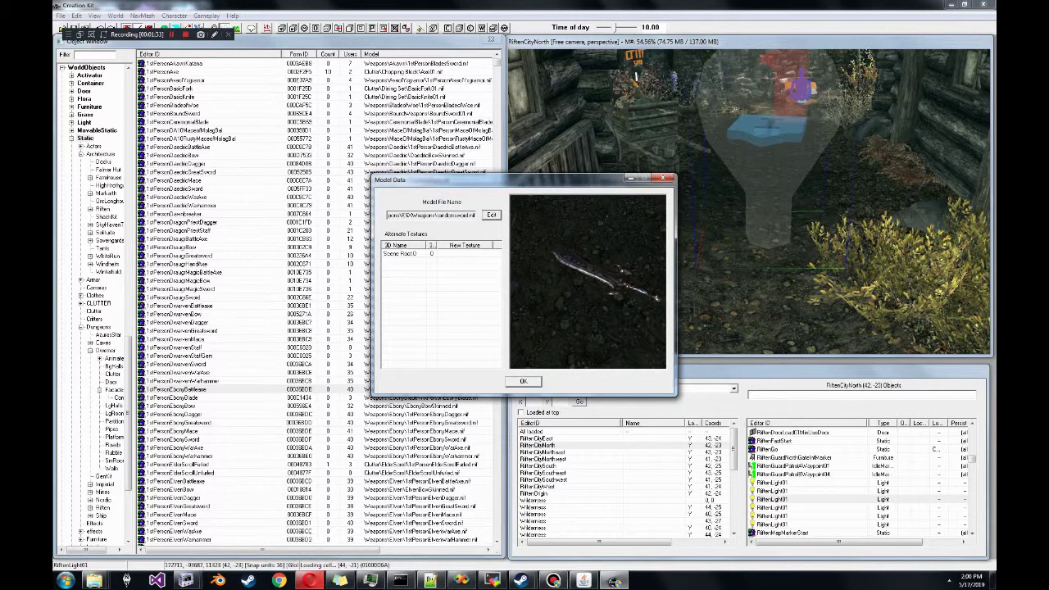
key(Return)
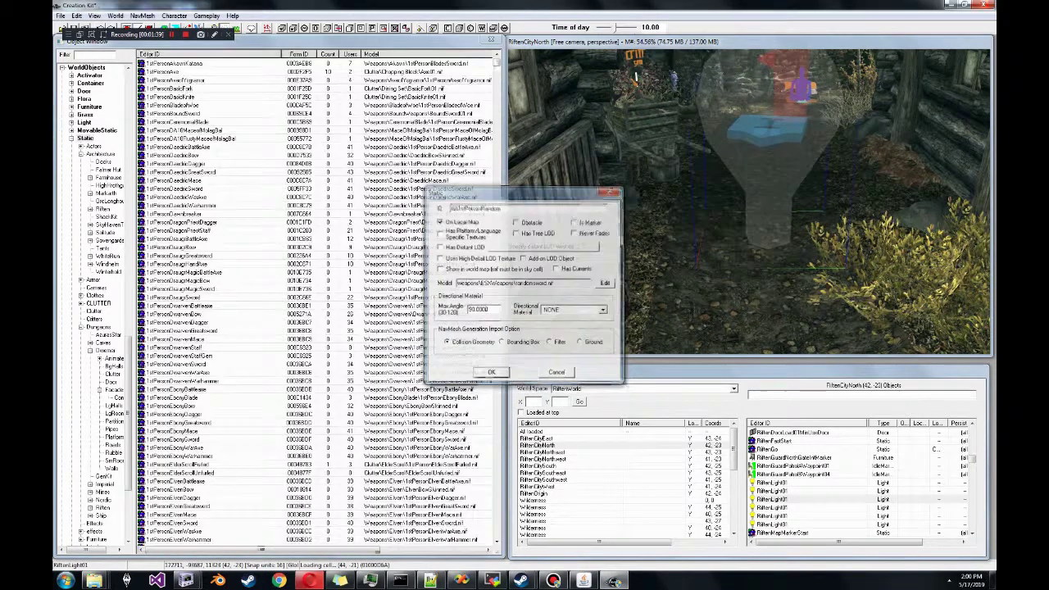
- Accept the new static and open the DwarvenDagger weapon record for editing
key(Return)
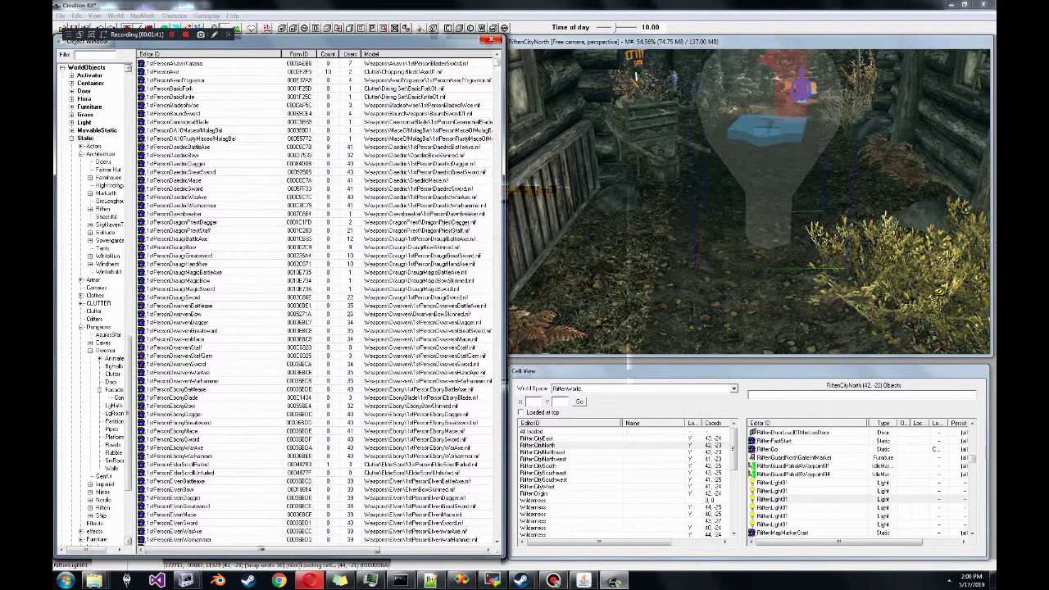
scroll(94, 303, up, 10)
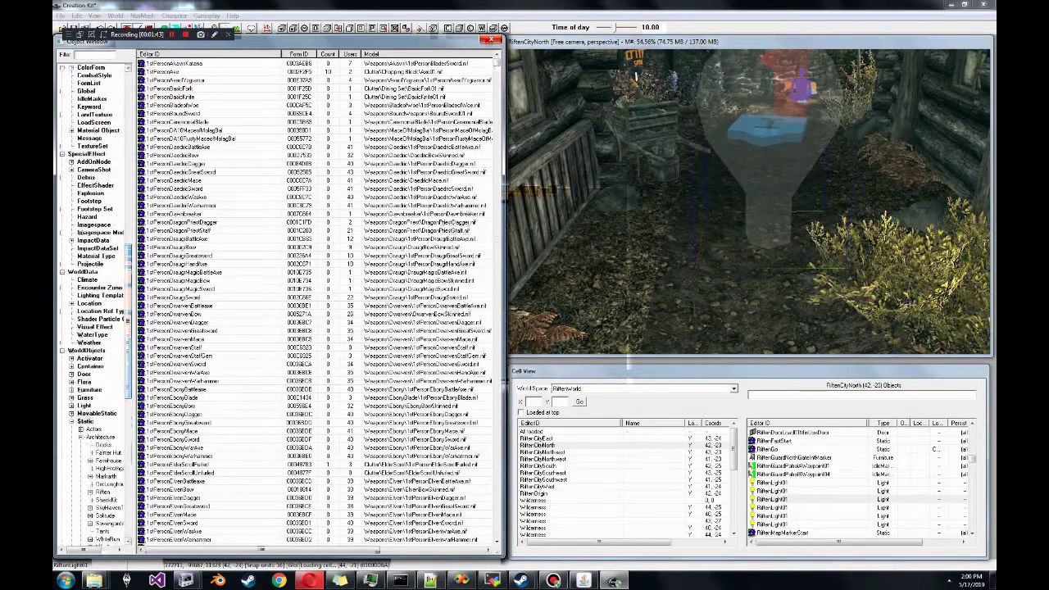
scroll(94, 304, up, 10)
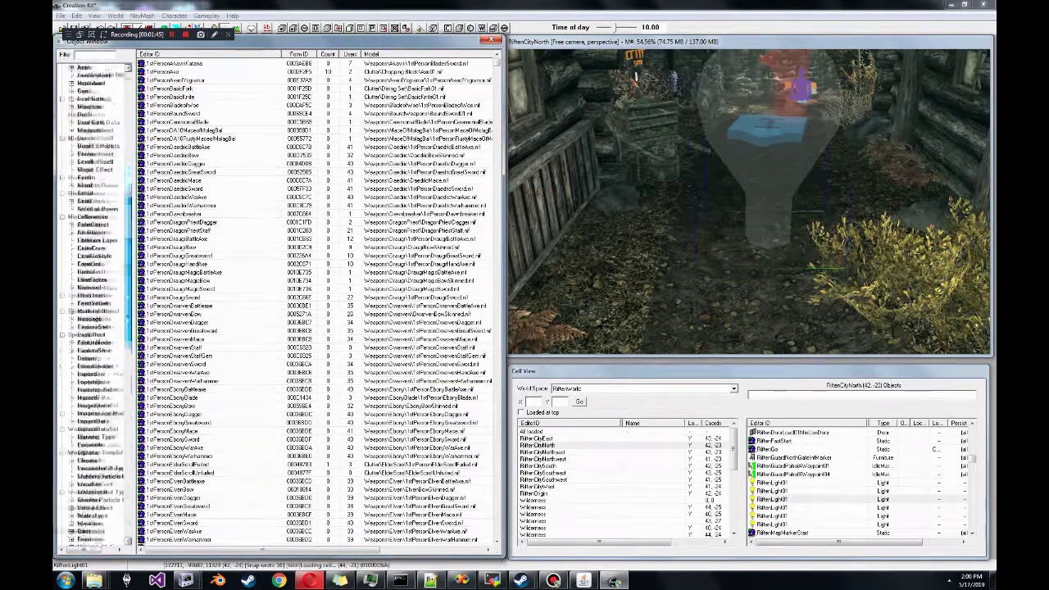
click(89, 185)
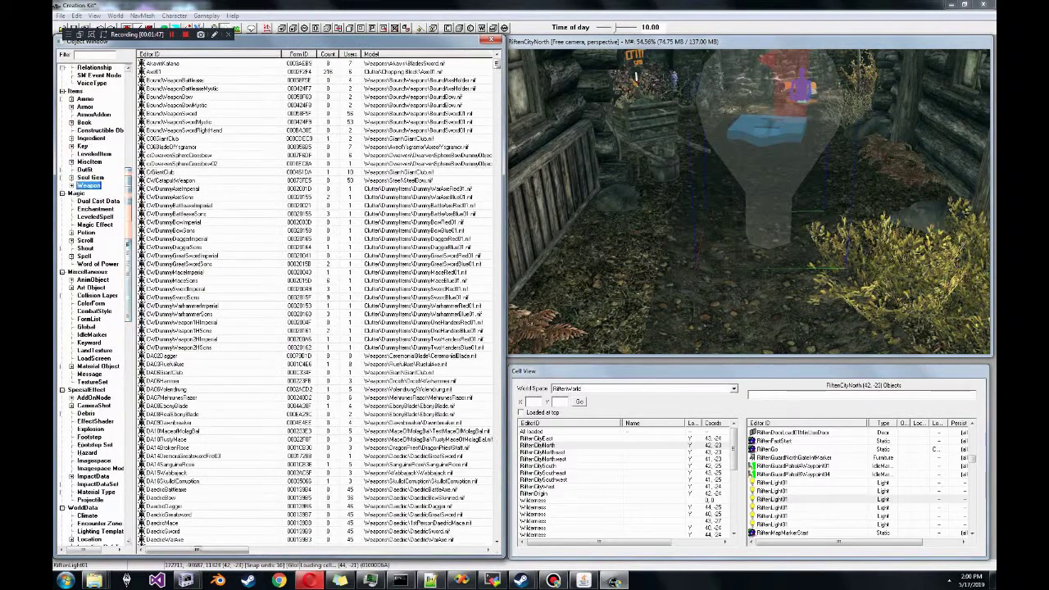
click(183, 89)
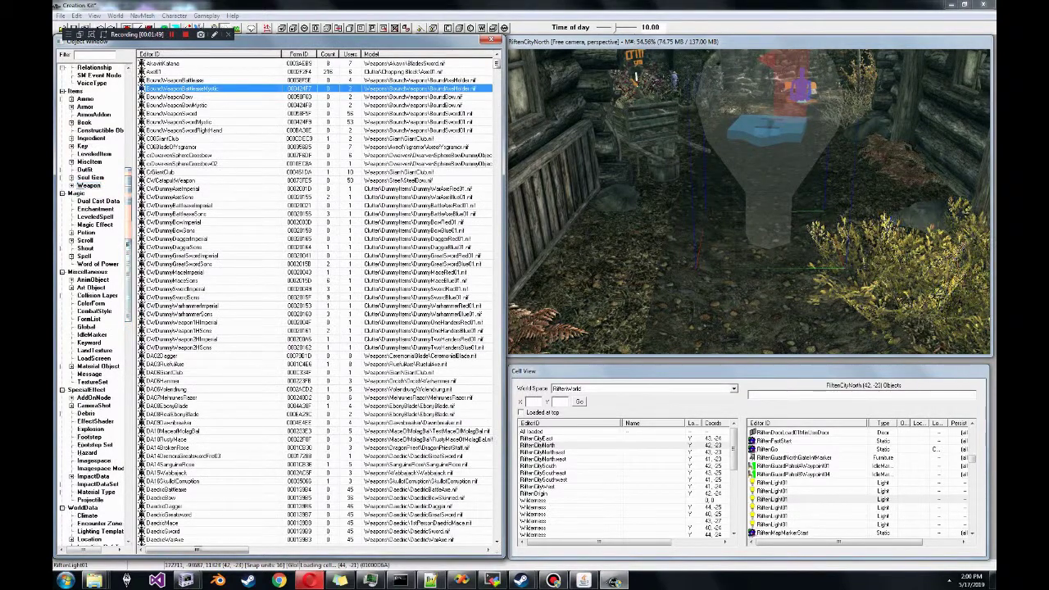
text(dw)
scroll(315, 303, down, 3)
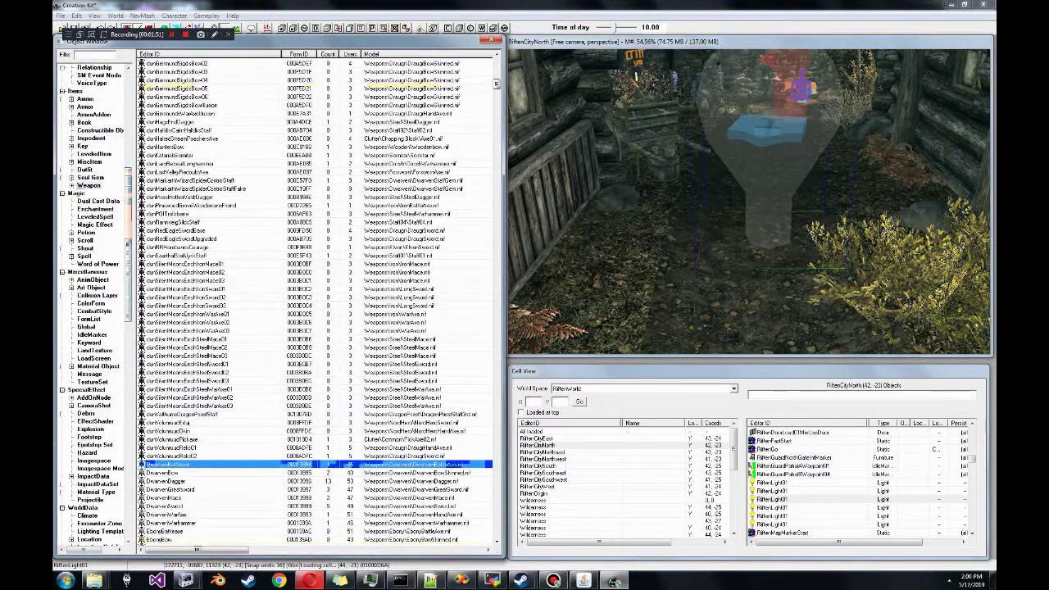
click(173, 481)
right_click(174, 482)
click(215, 402)
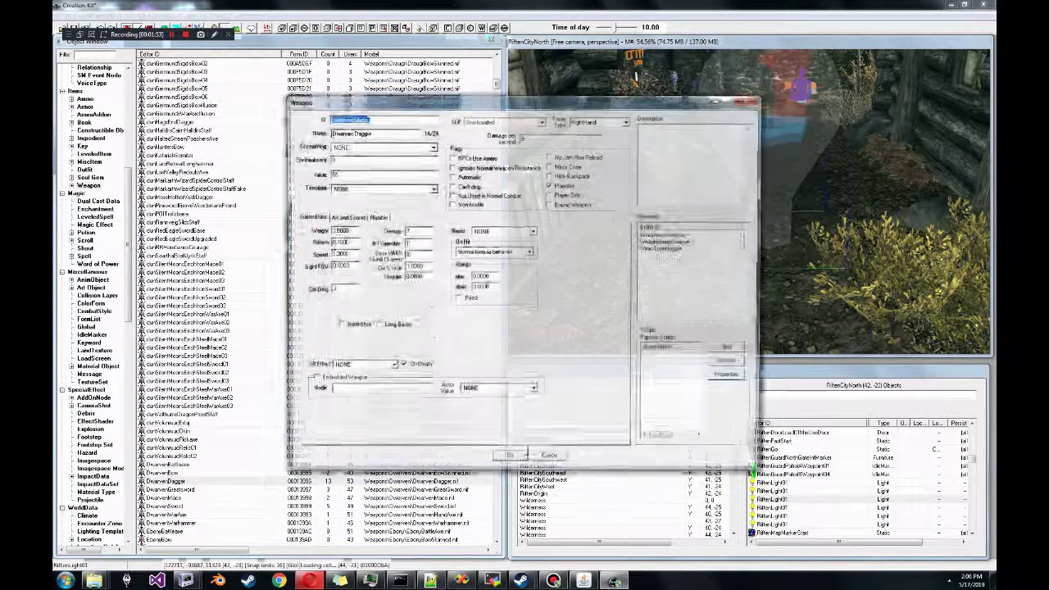
- Set the weapon's ID to AARandomSword and change its name to Random Dagger
text(AARand)
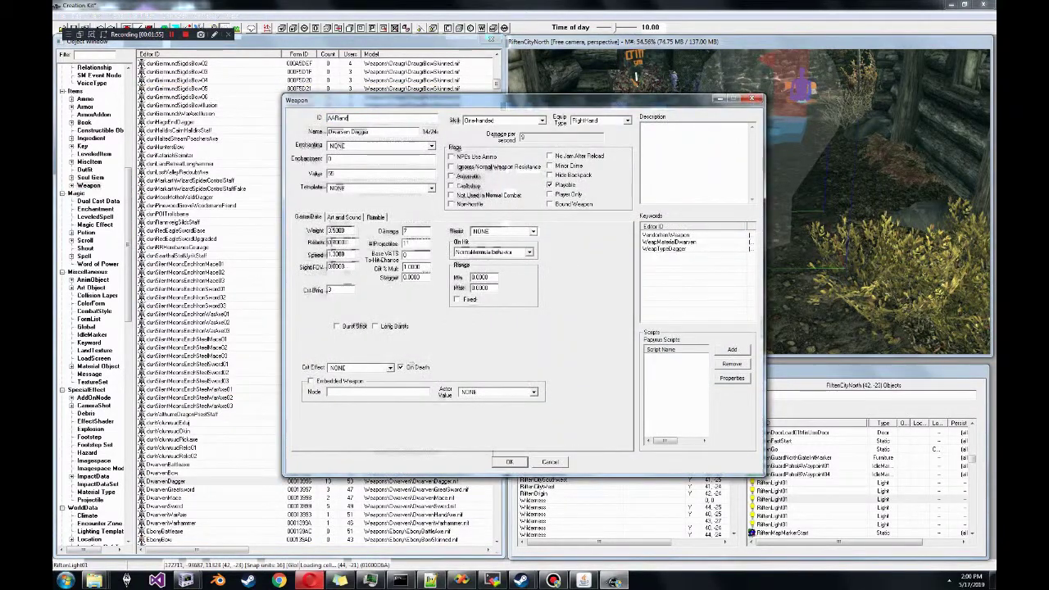
text(omSword)
key(Tab)
key(ctrl+shift+Left)
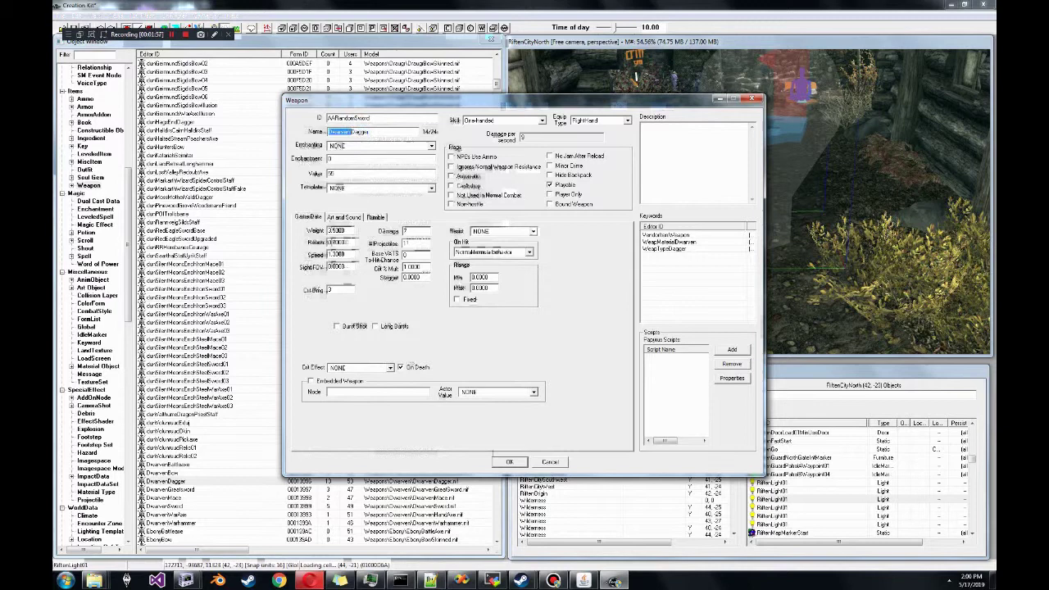
text(Random)
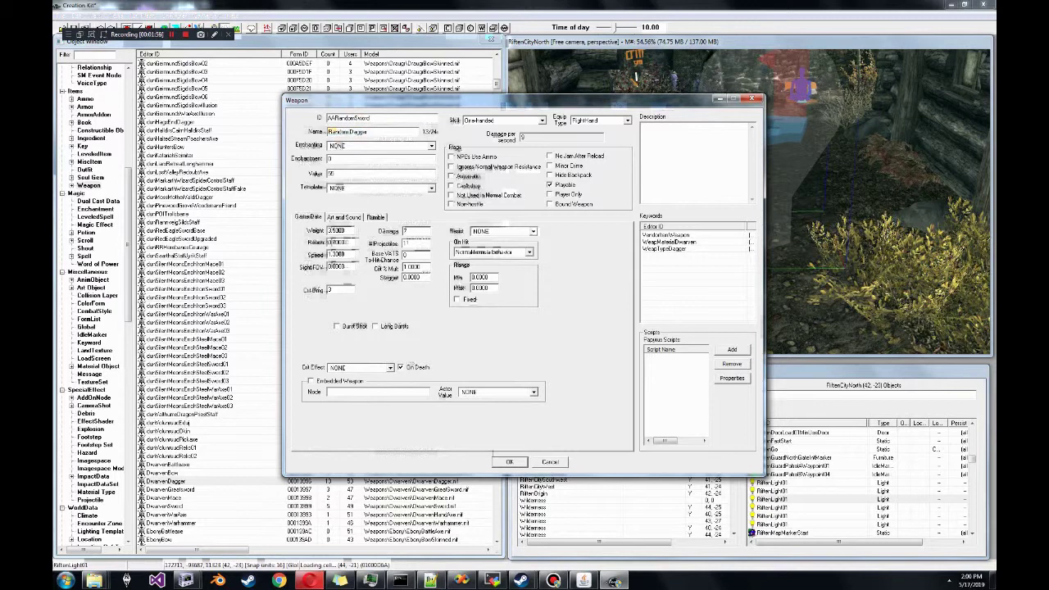
- Replace the weapon's model with randomsword.nif from the ESXWeapons folder and check it in the model preview
click(344, 217)
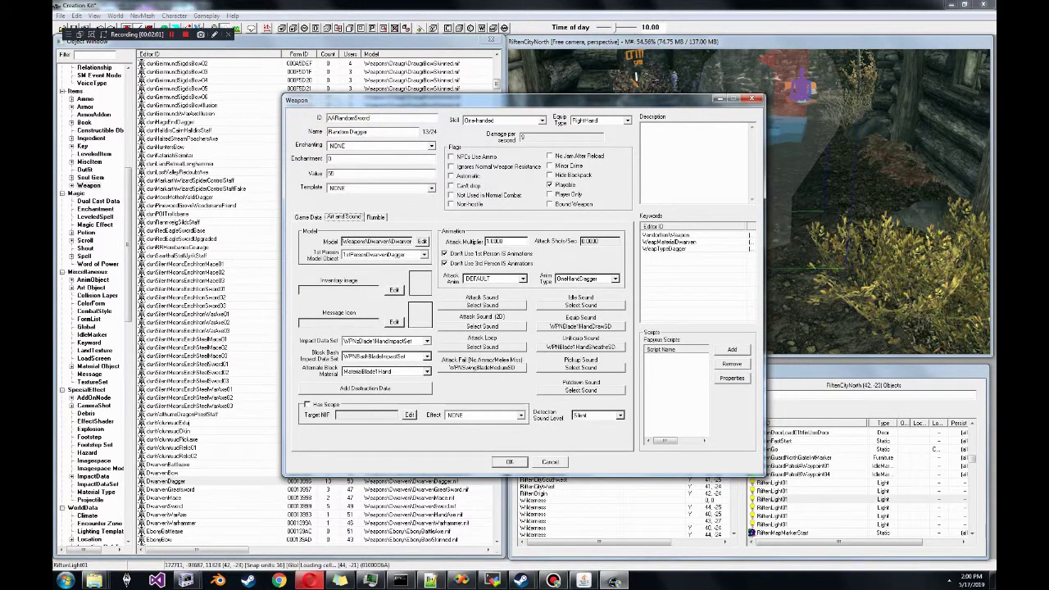
click(422, 241)
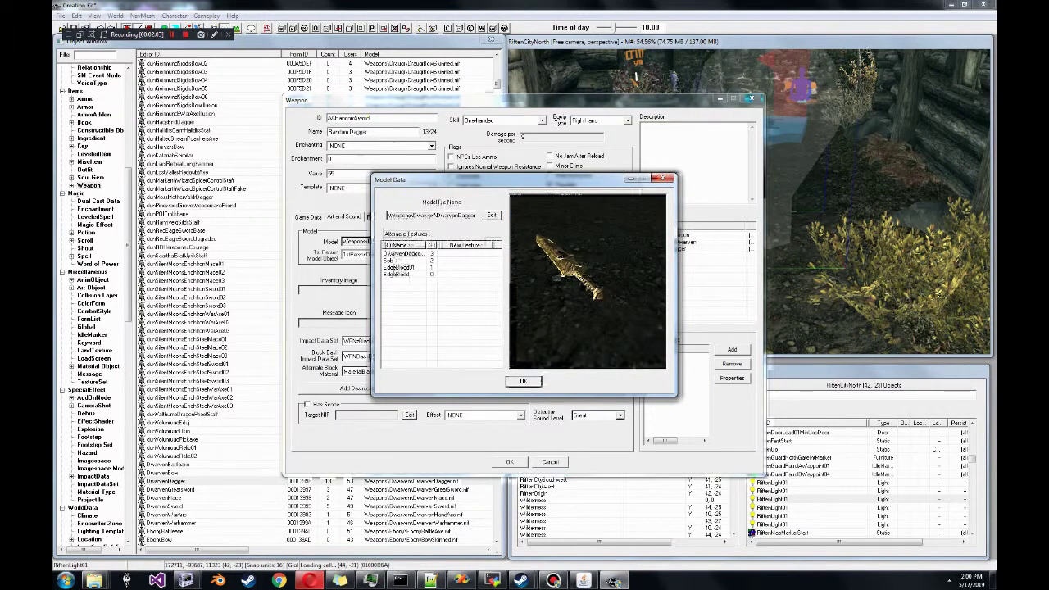
click(492, 215)
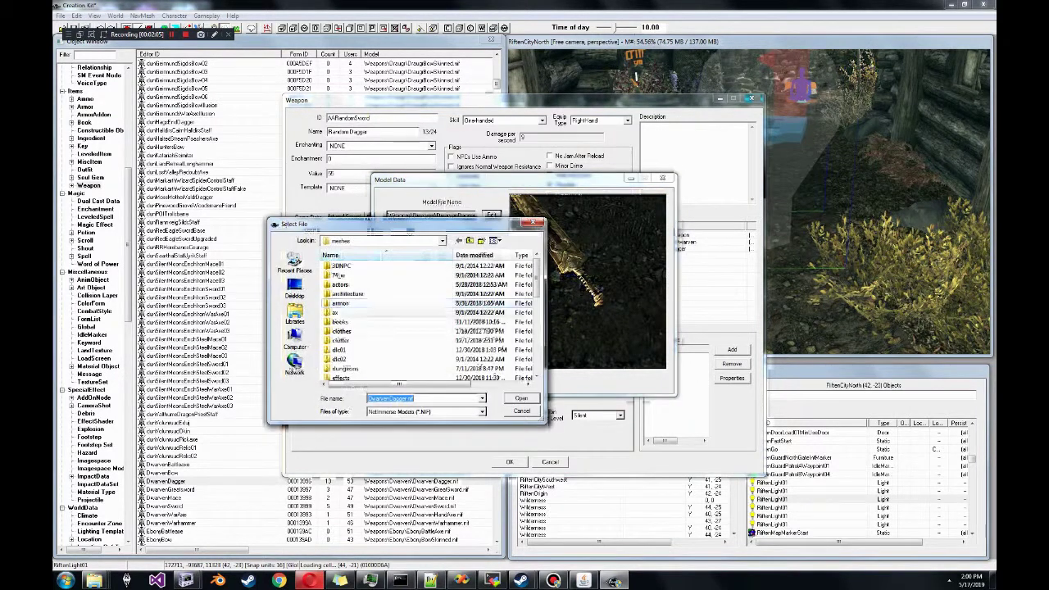
double_click(344, 368)
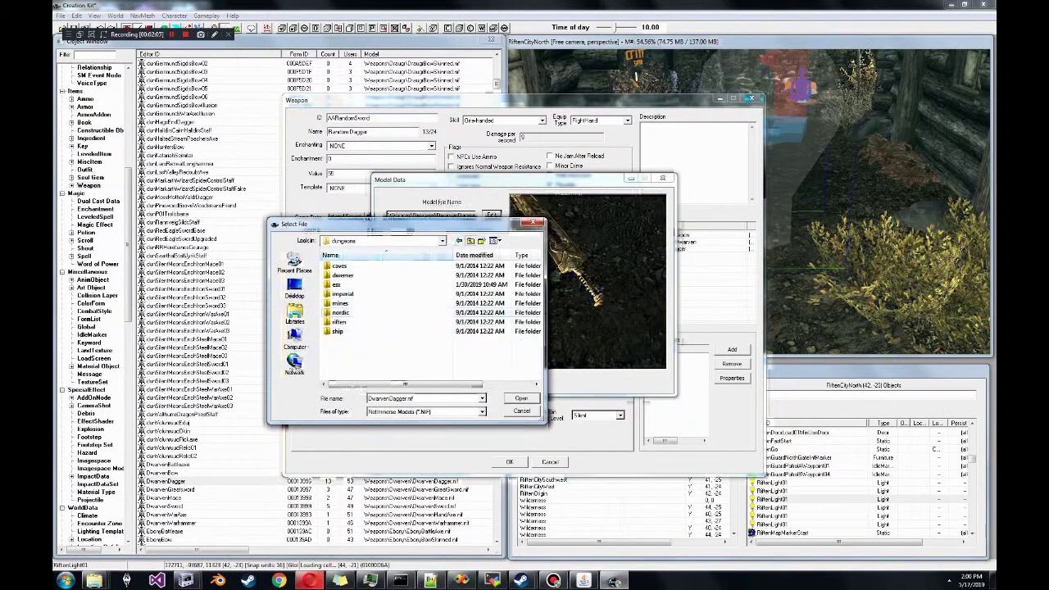
click(471, 241)
scroll(353, 328, down, 5)
double_click(344, 359)
double_click(346, 312)
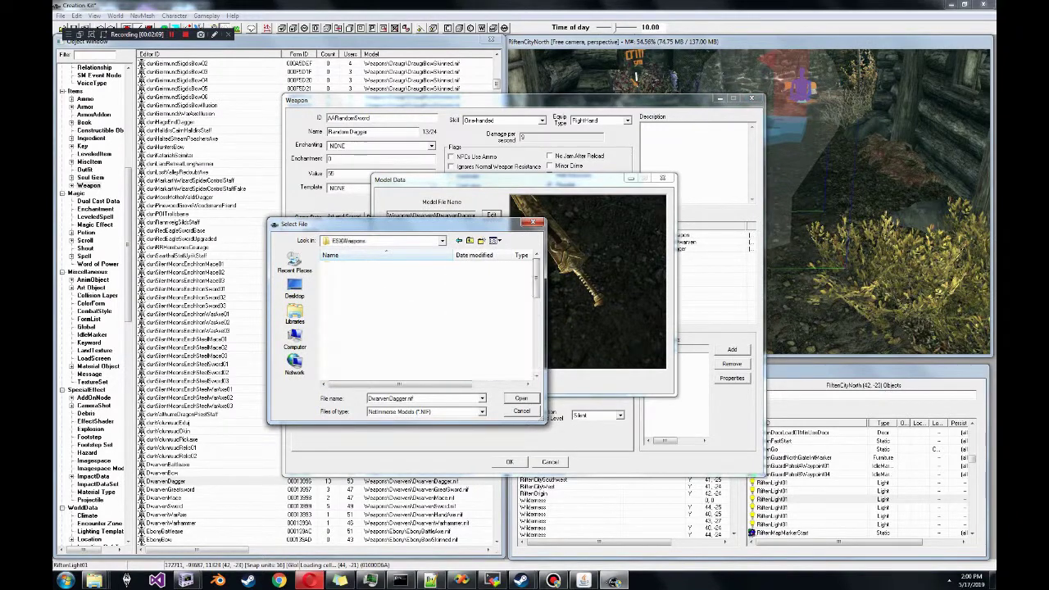
scroll(393, 319, down, 5)
click(361, 293)
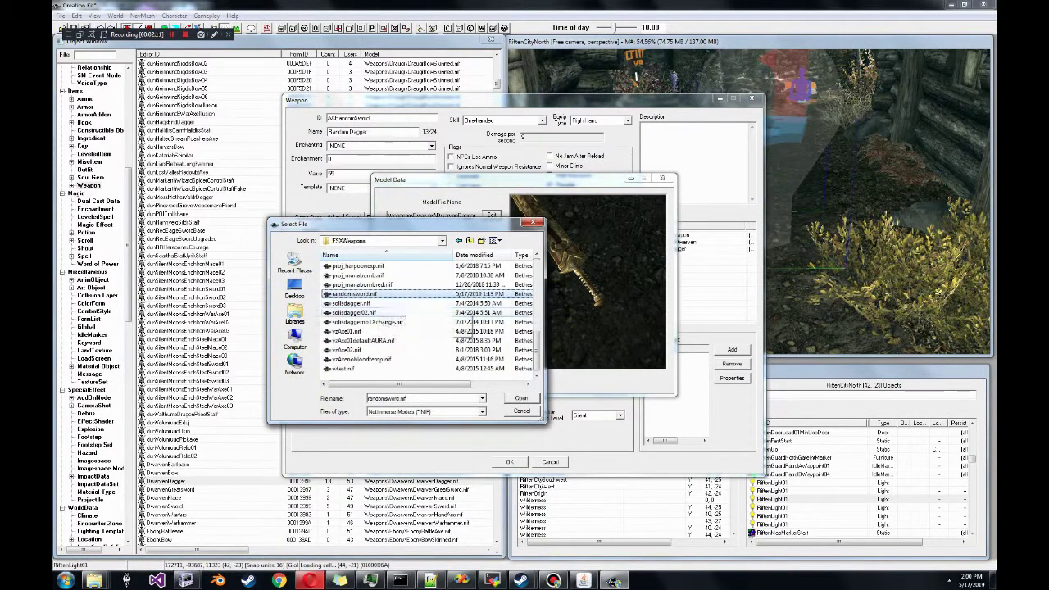
click(521, 398)
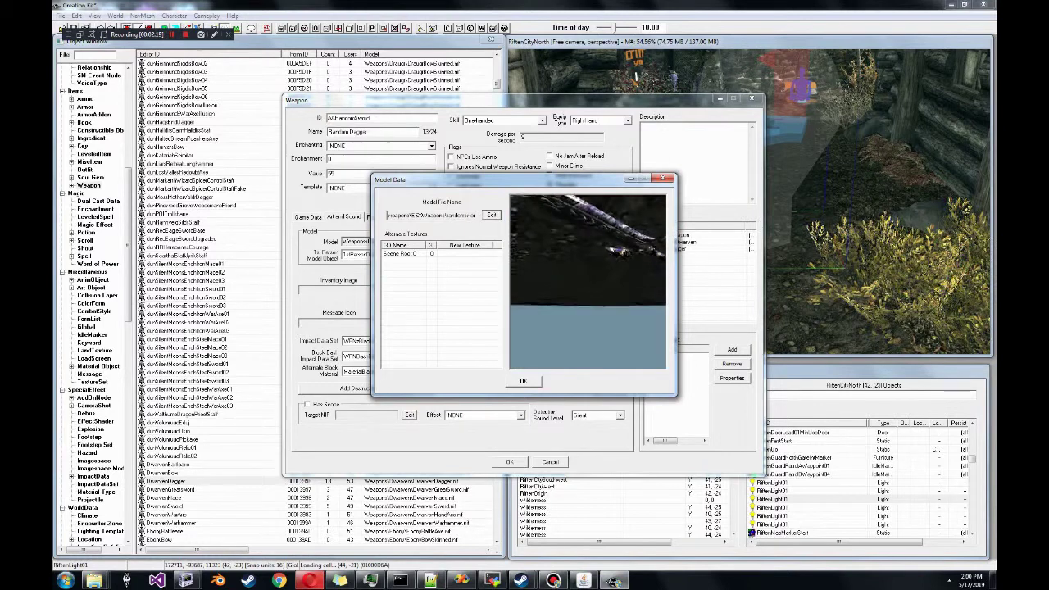
middle_drag(620, 261, 620, 292)
click(523, 382)
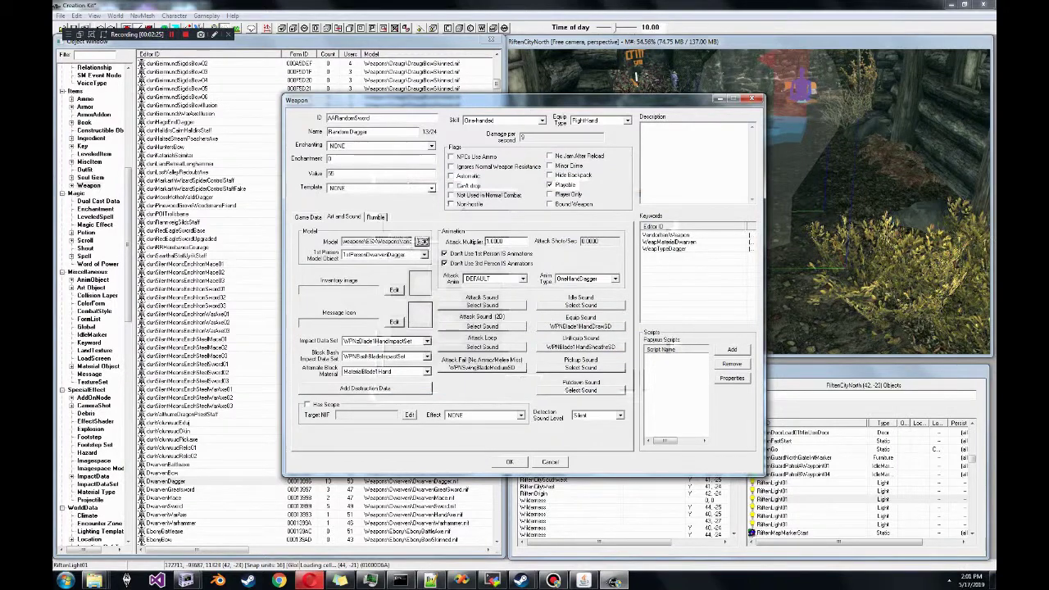
- Set the weapon's 1st person model object to AA1stPersonRandom
drag(387, 242, 420, 242)
click(424, 254)
key(a)
key(Return)
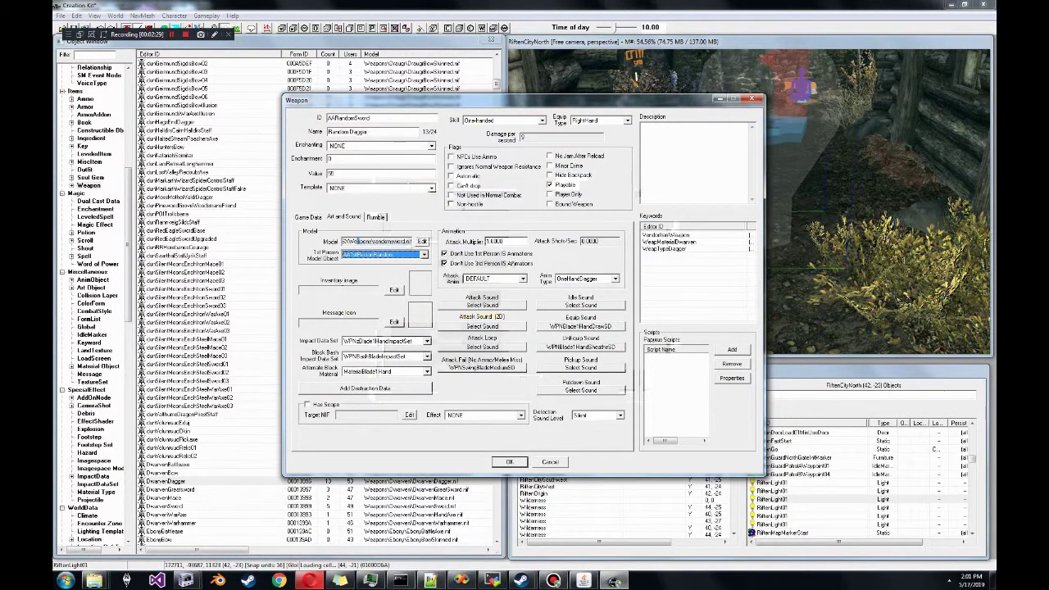
- Recheck the weapon's ID and save the edited dagger as a new weapon record
click(509, 462)
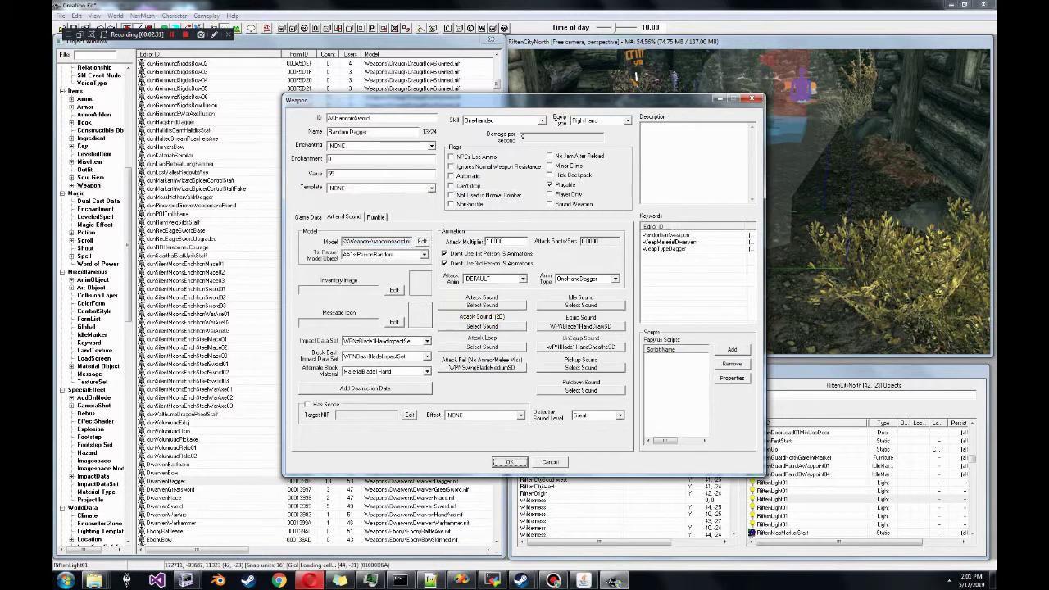
double_click(349, 118)
click(509, 463)
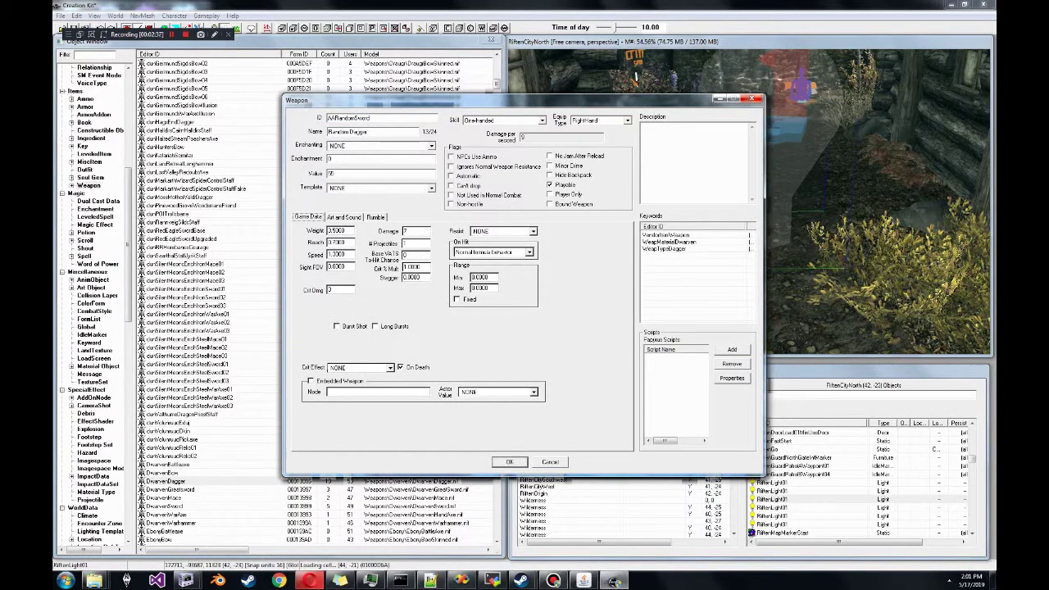
click(509, 463)
click(541, 329)
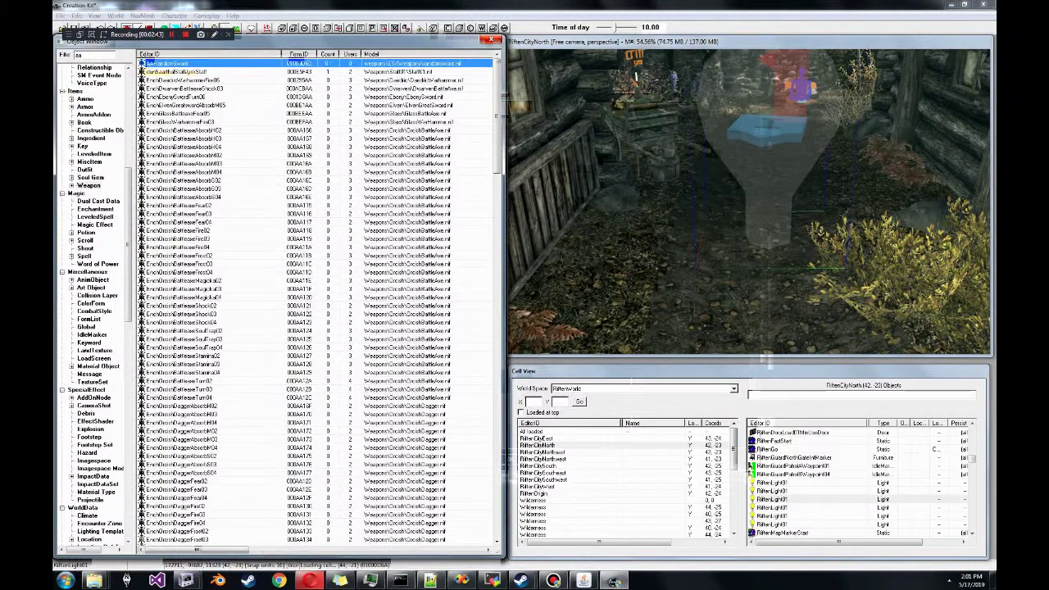
- Place the AARandomSword weapon on the ground in the RiftenCityNorth cell and bring the view closer to it
drag(167, 63, 697, 309)
middle_drag(697, 308, 633, 222)
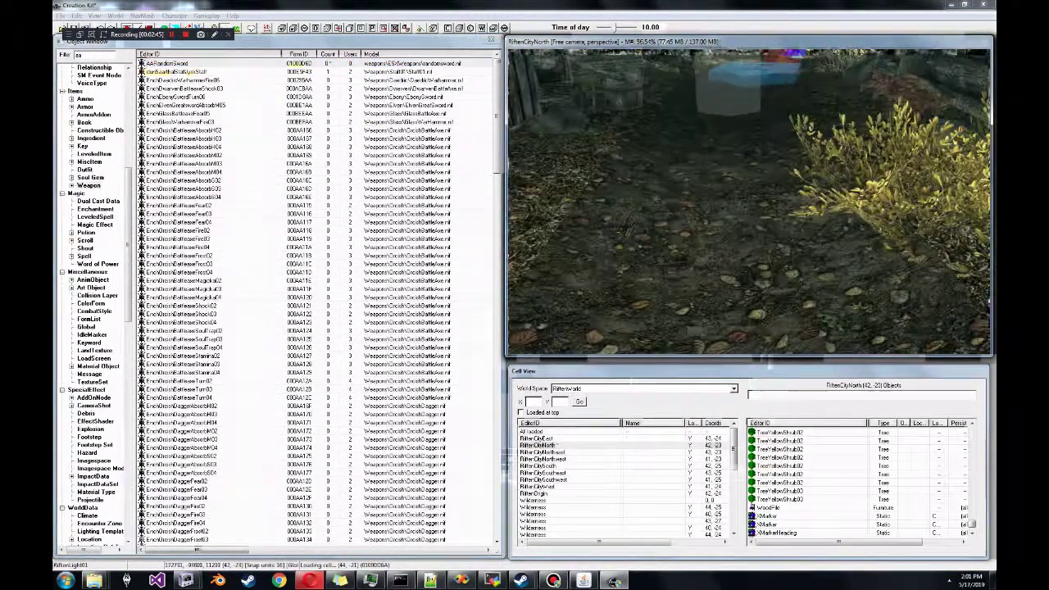
click(633, 222)
click(630, 221)
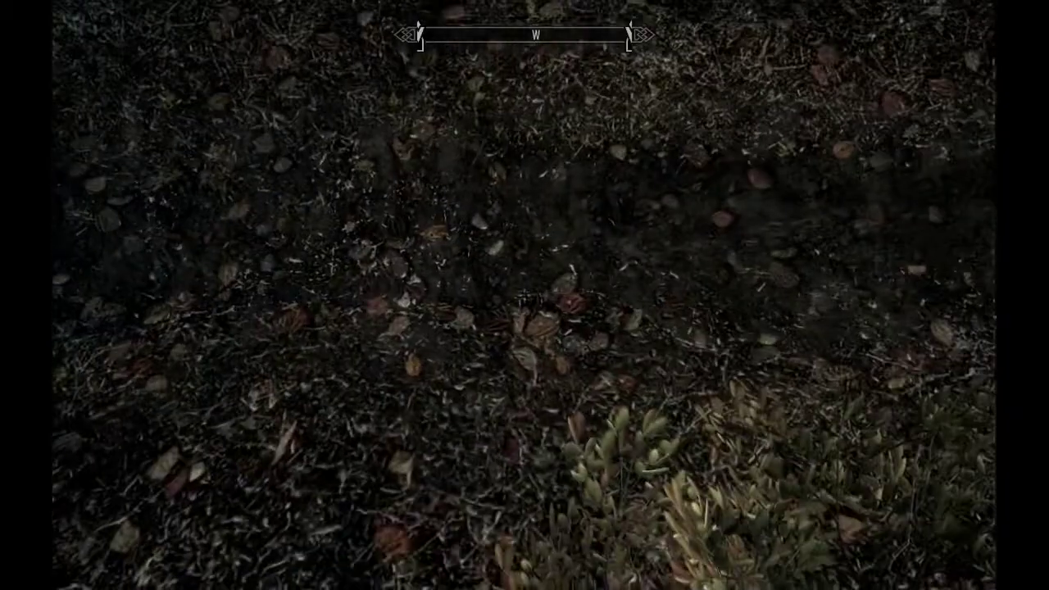